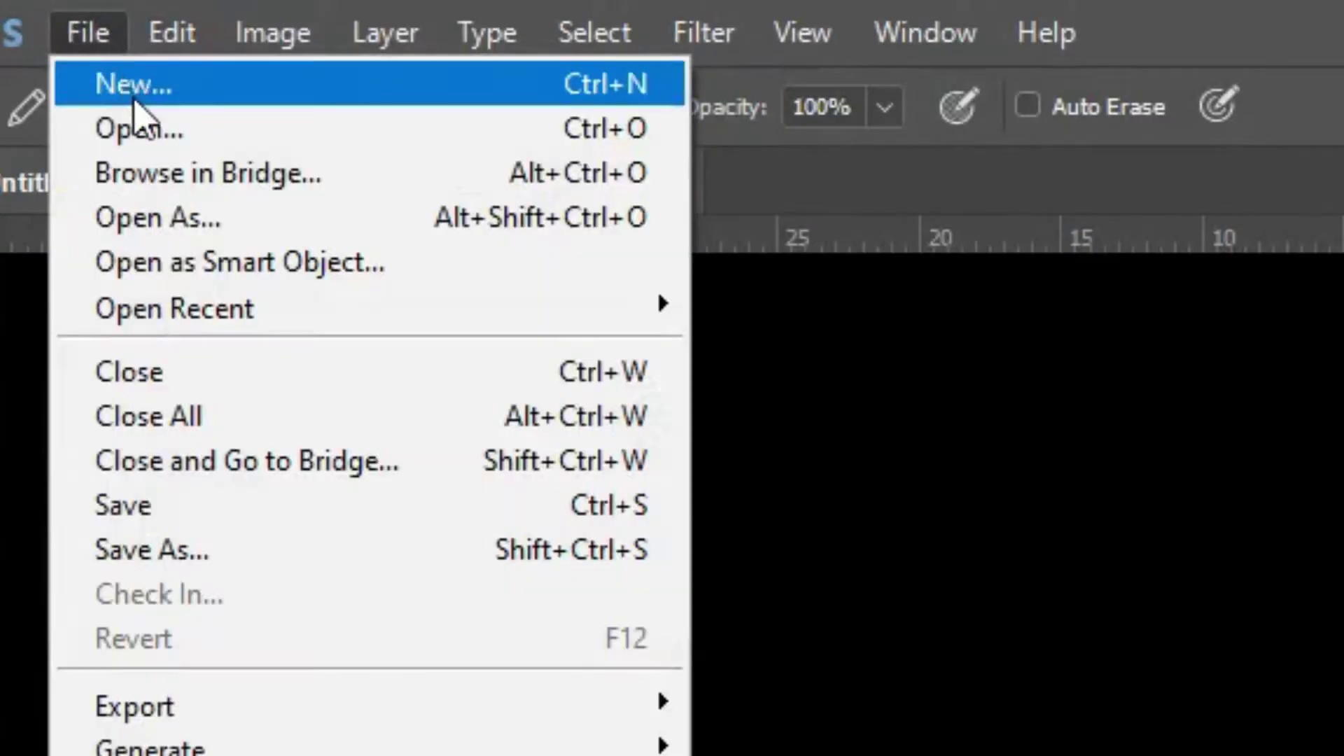
Create a new 2000 x 2000 pixel RGB document at 100 pixels/inch with a white background.
left_click(140, 85)
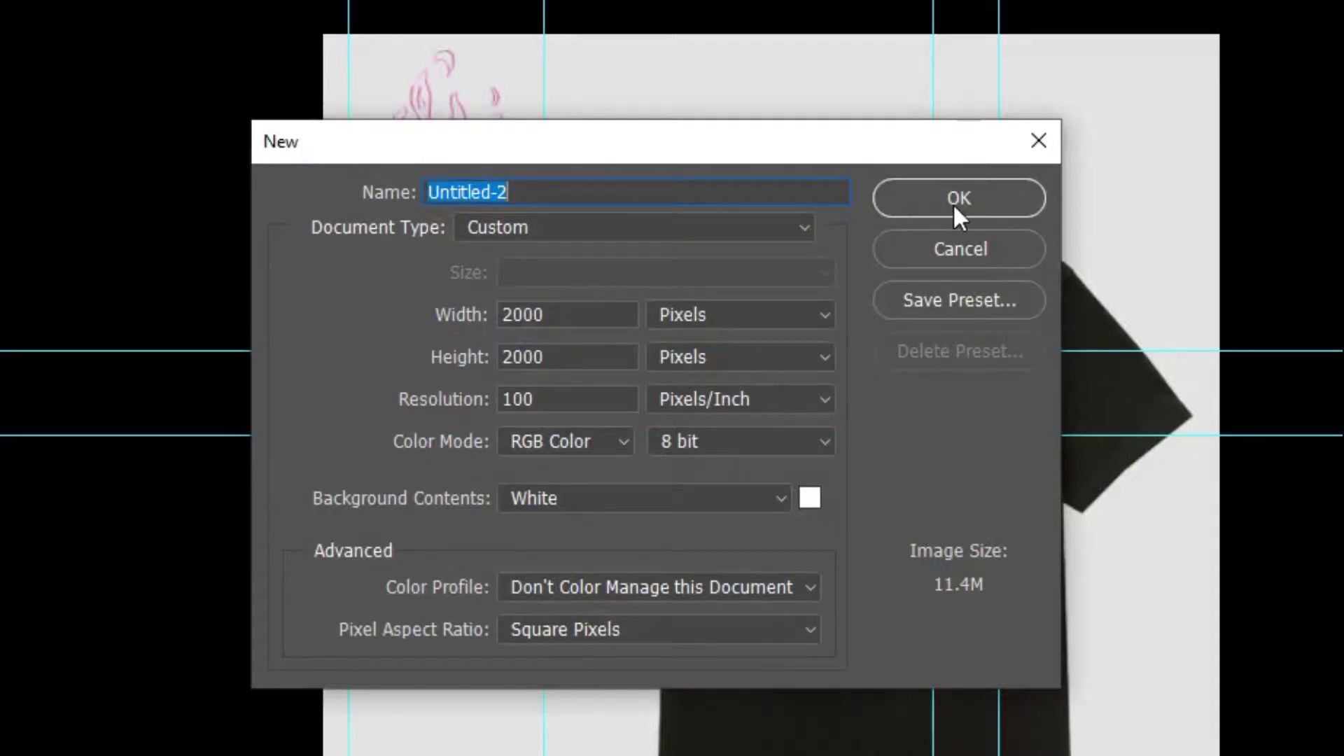
left_click(957, 208)
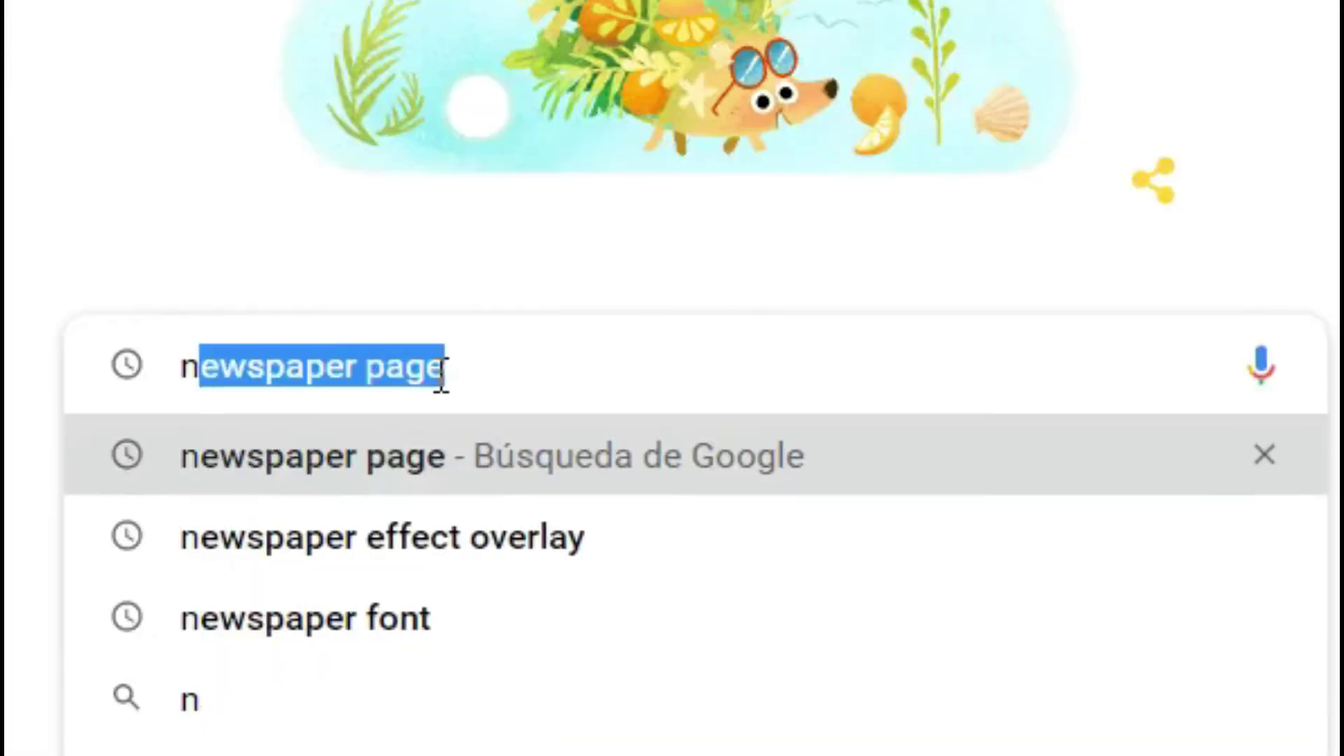
Search Google Images for "newspaper page" in the browser.
type("ewsa")
key("BackSpace")
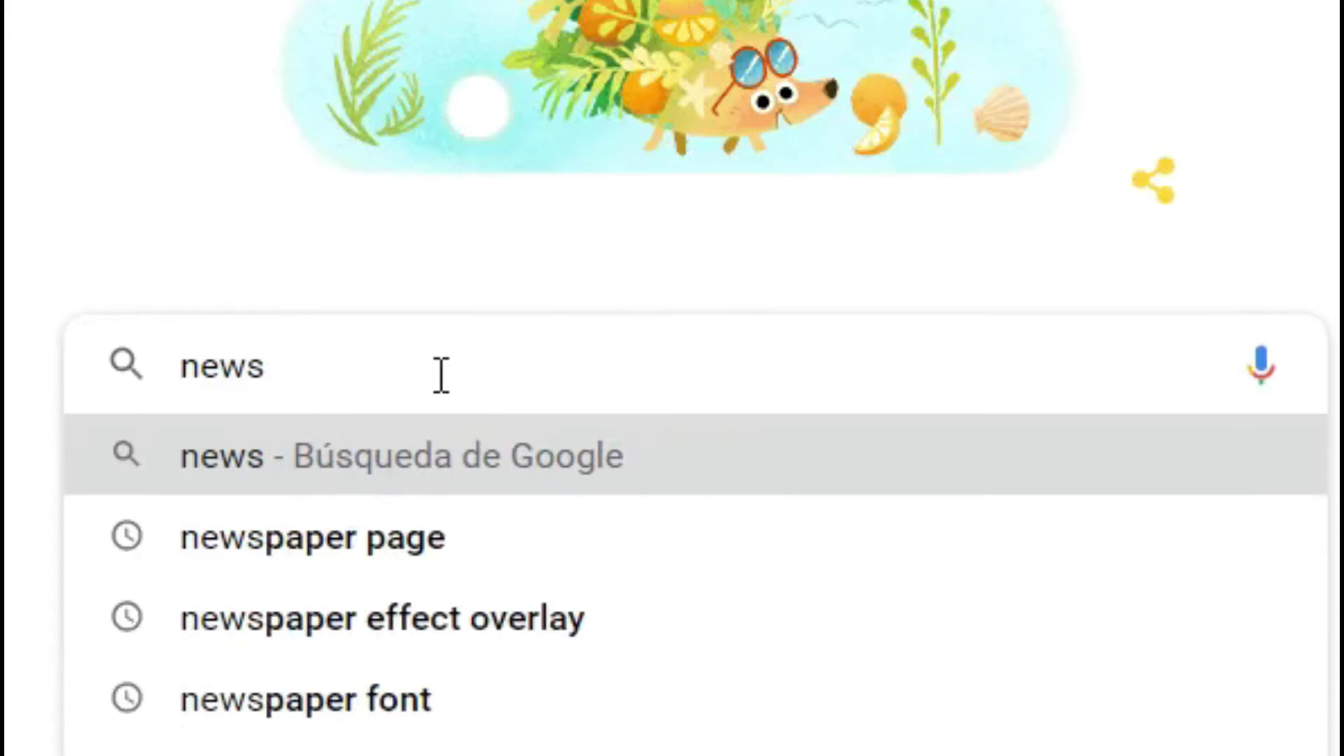
type("paper page")
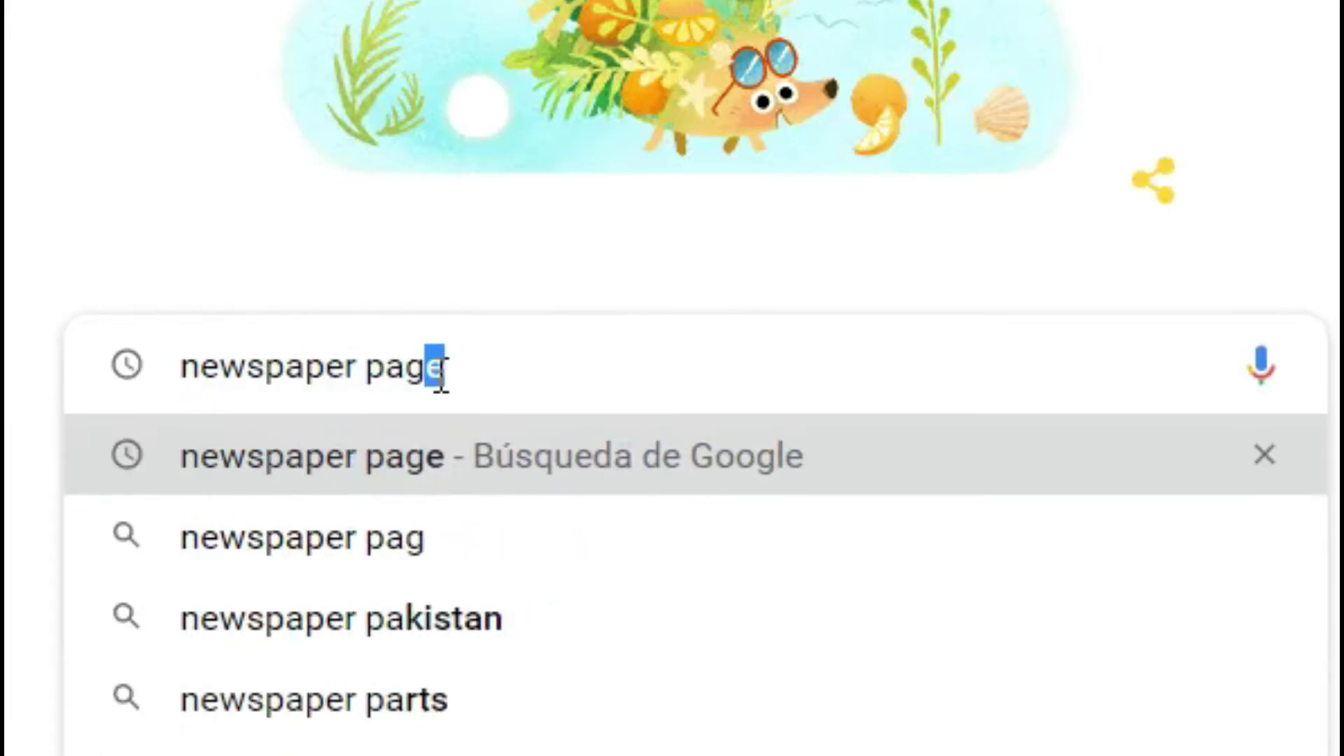
key("Return")
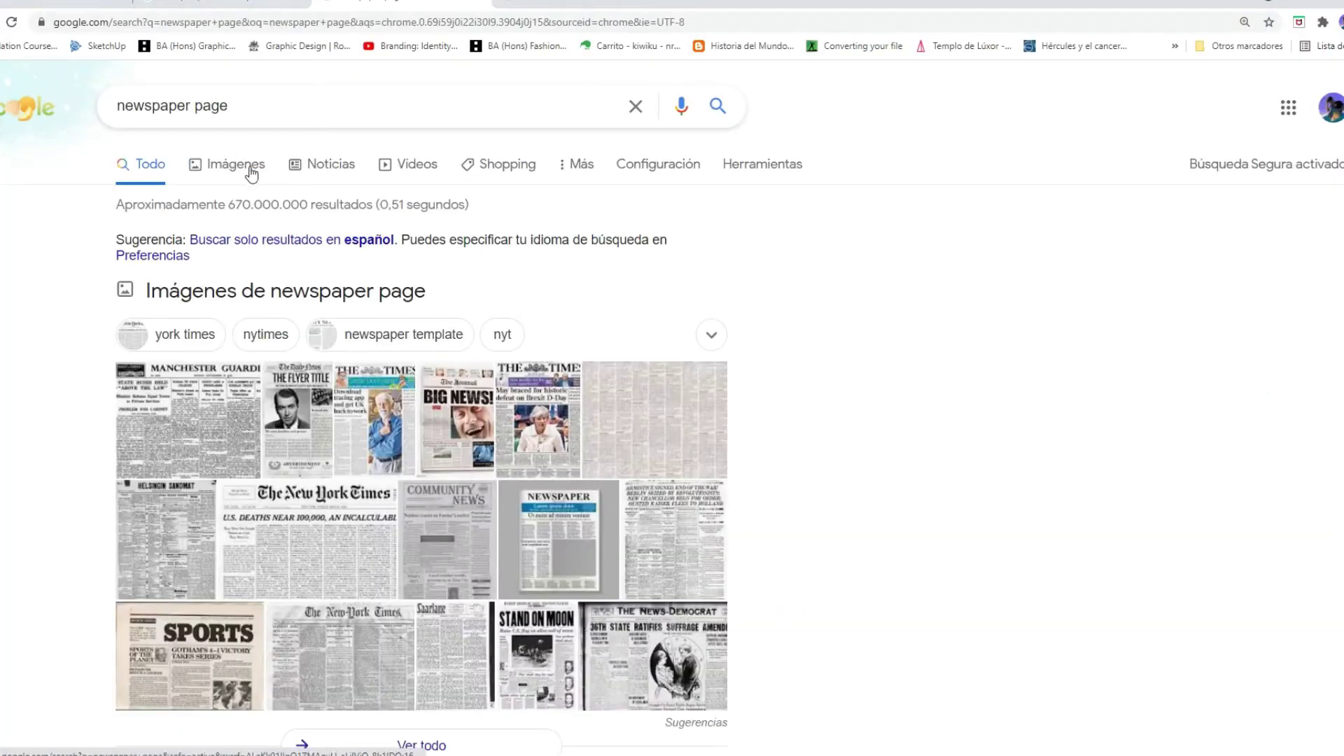
left_click(251, 173)
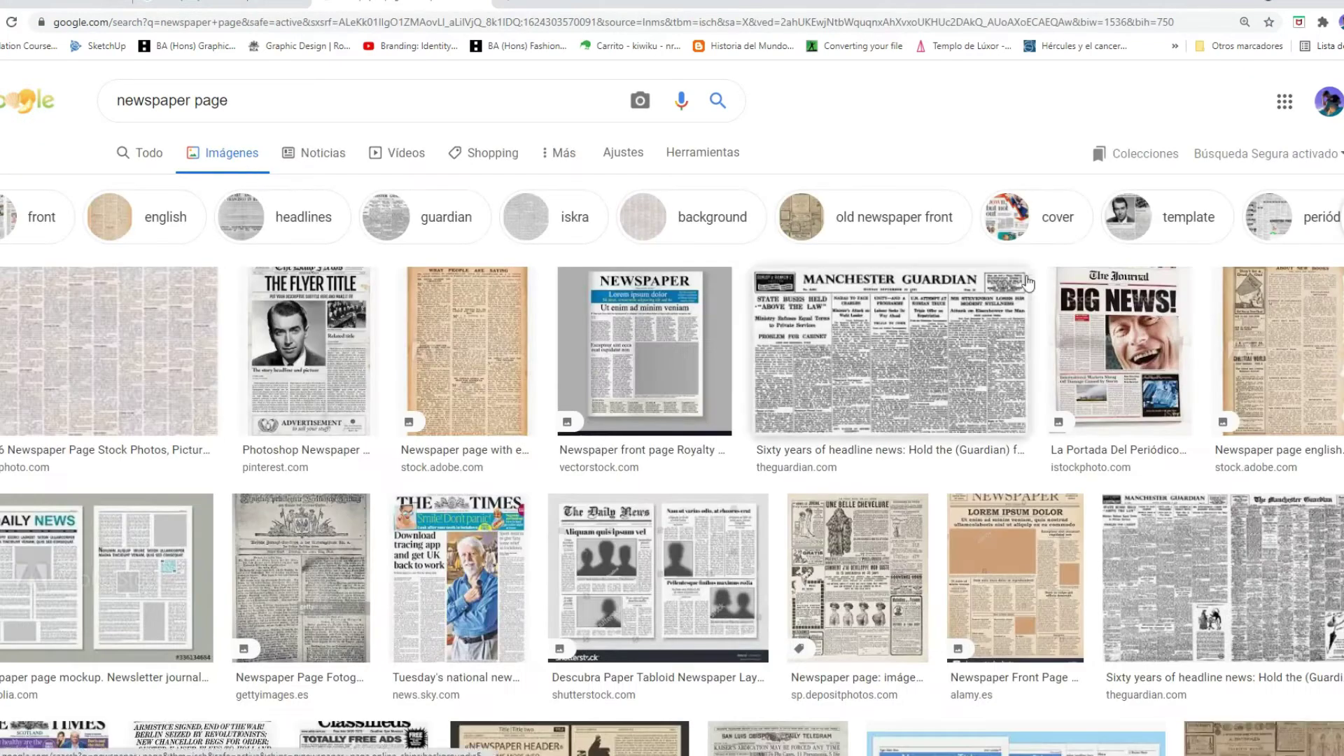
Preview the Flyer Title newspaper template and look through the other newspaper page results and related images.
left_click(343, 357)
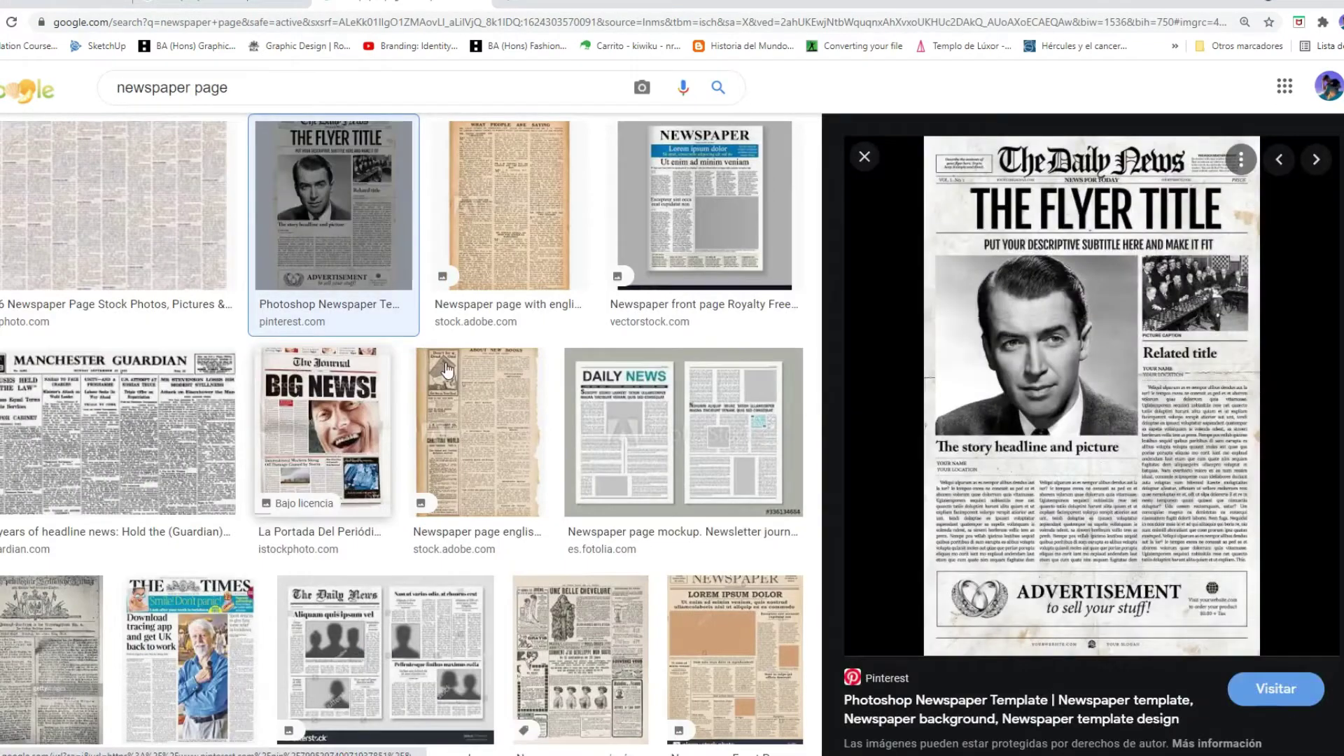
scroll(403, 434, "down", 6)
scroll(956, 464, "down", 6)
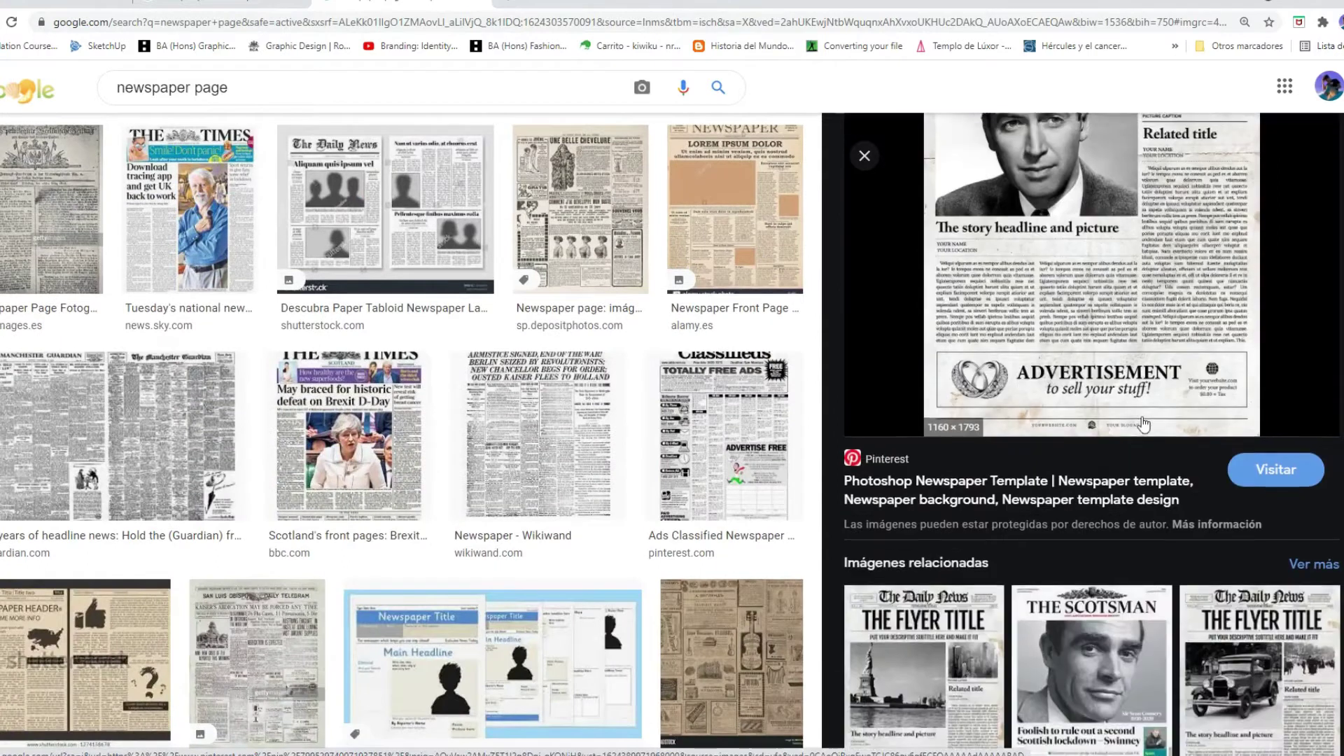
left_click(955, 464)
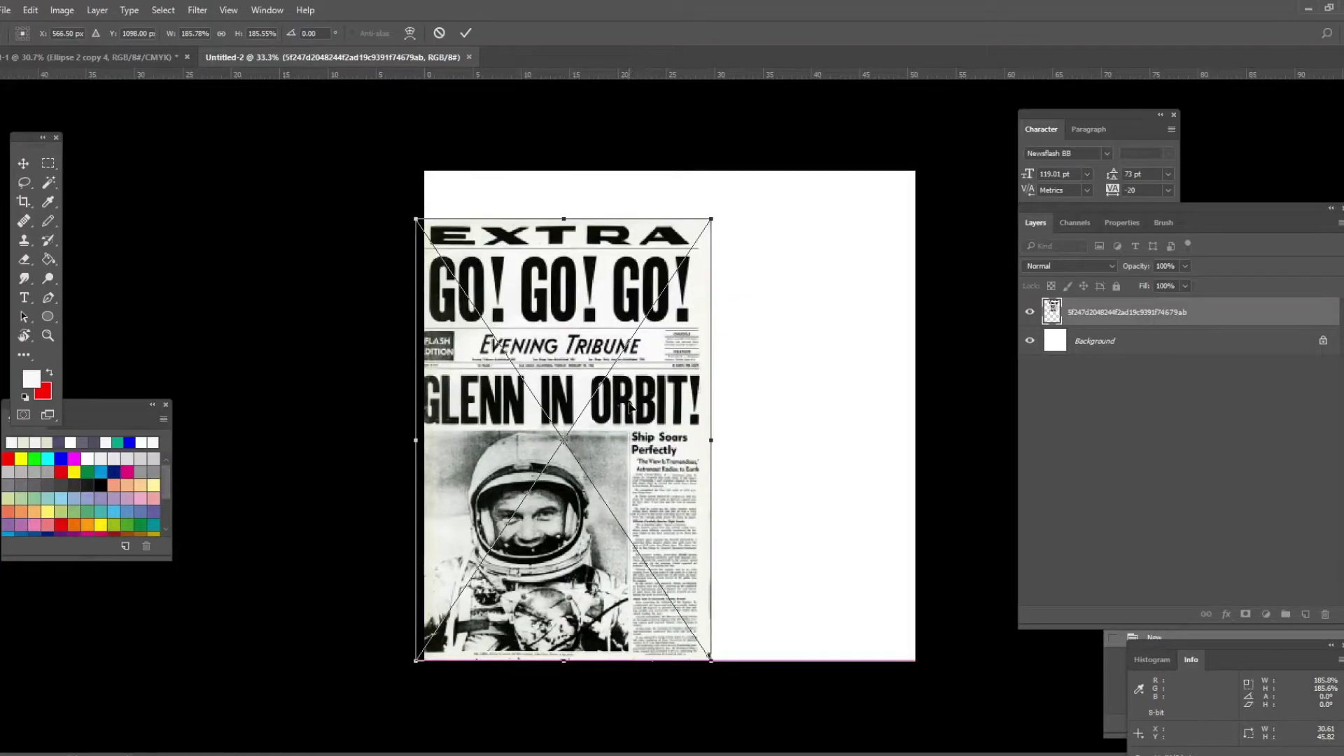
Back in Photoshop, enlarge and reposition the placed Evening Tribune page to fill the canvas, with the GLENN IN ORBIT! headline at its top.
left_click_drag(633, 409, 638, 357)
left_click_drag(715, 171, 849, 28)
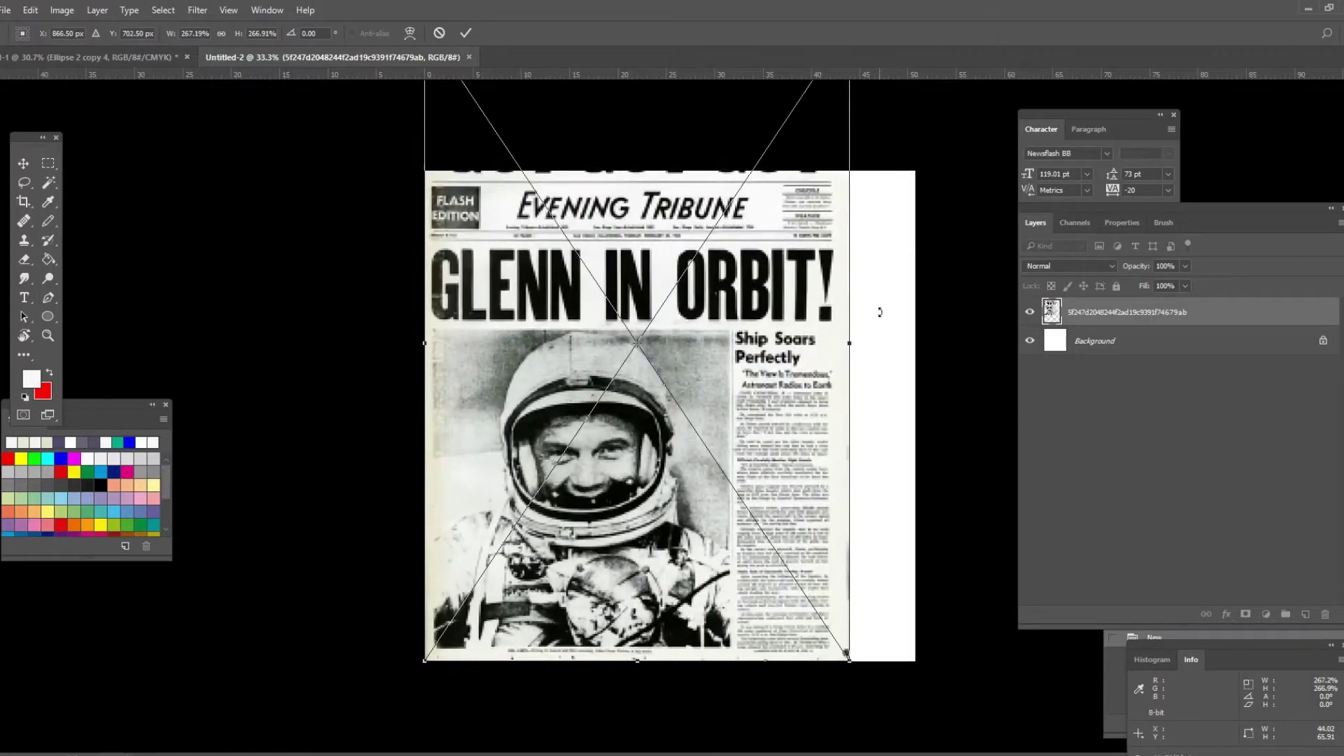
left_click_drag(847, 659, 947, 741)
left_click_drag(851, 555, 847, 478)
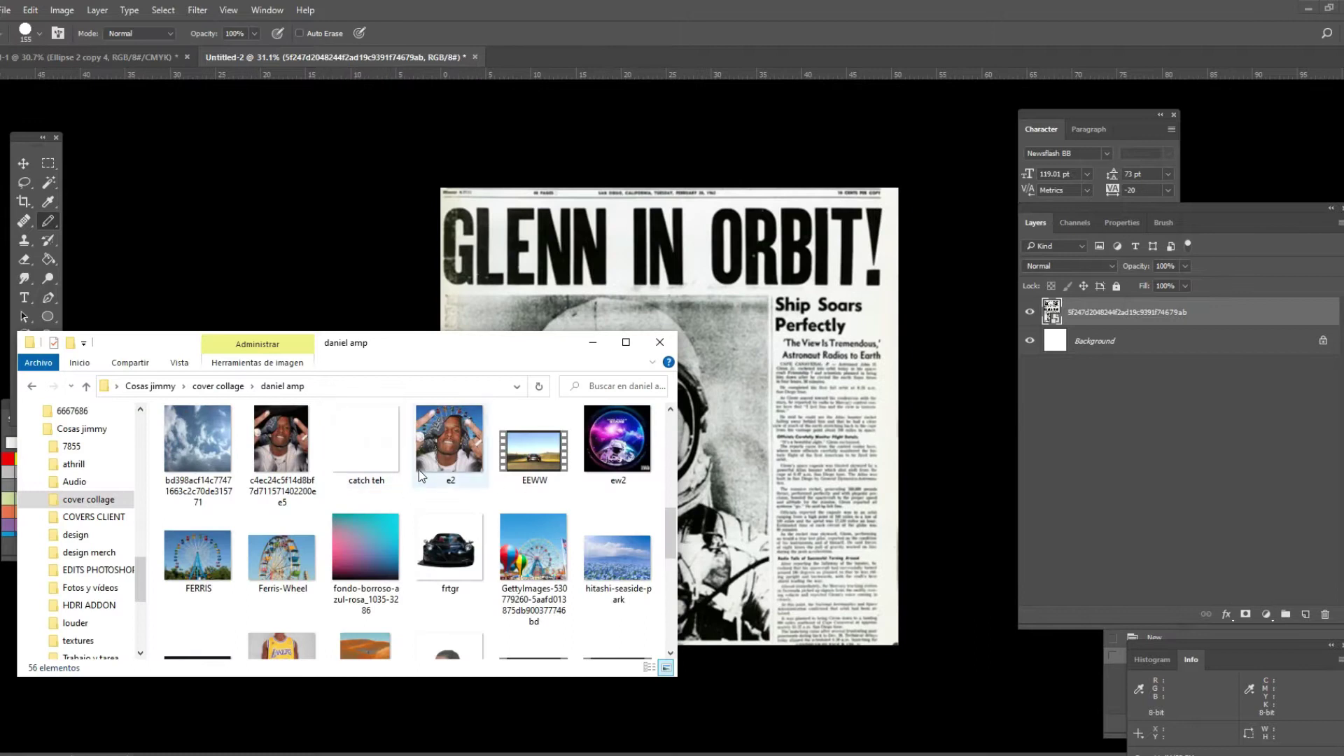
Place the e2 portrait image from the daniel amp folder and scale it to cover the newspaper's astronaut photo.
left_click_drag(418, 469, 733, 459)
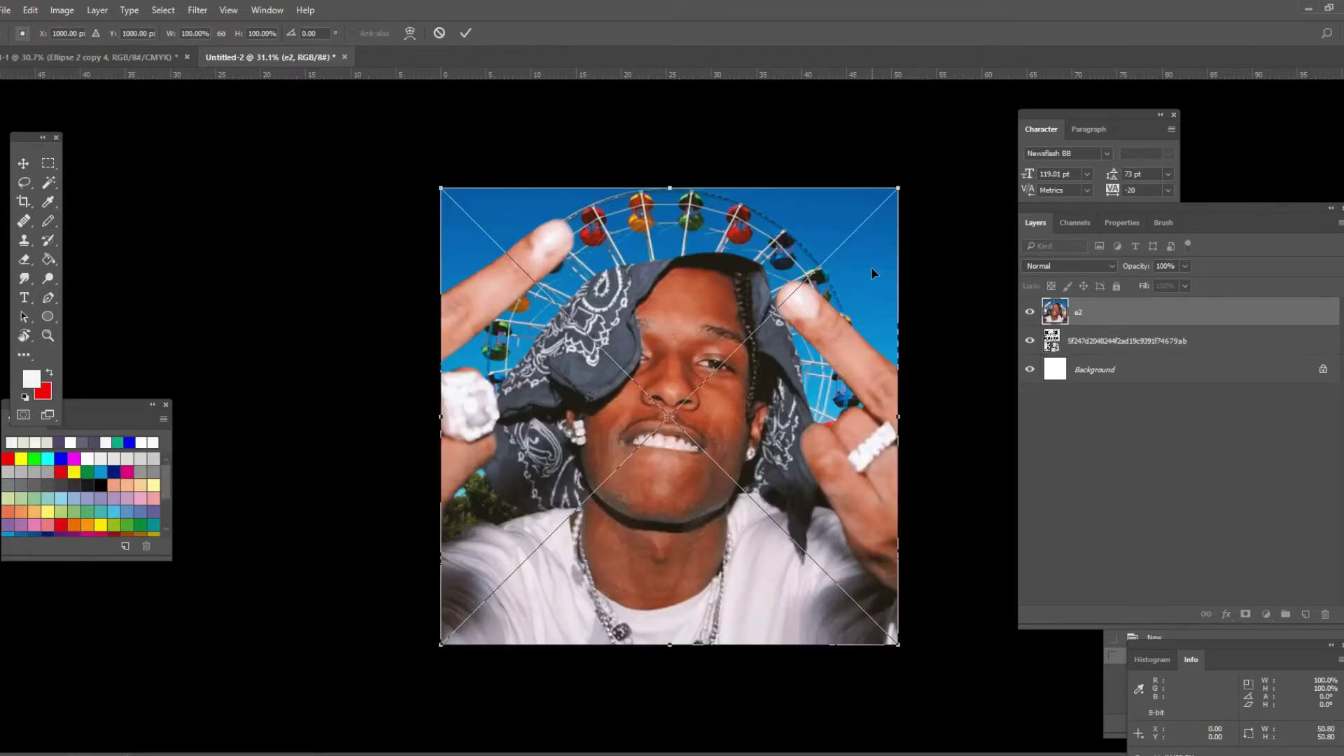
left_click_drag(901, 187, 579, 498)
scroll(611, 469, "up", 3)
scroll(462, 619, "up", 1)
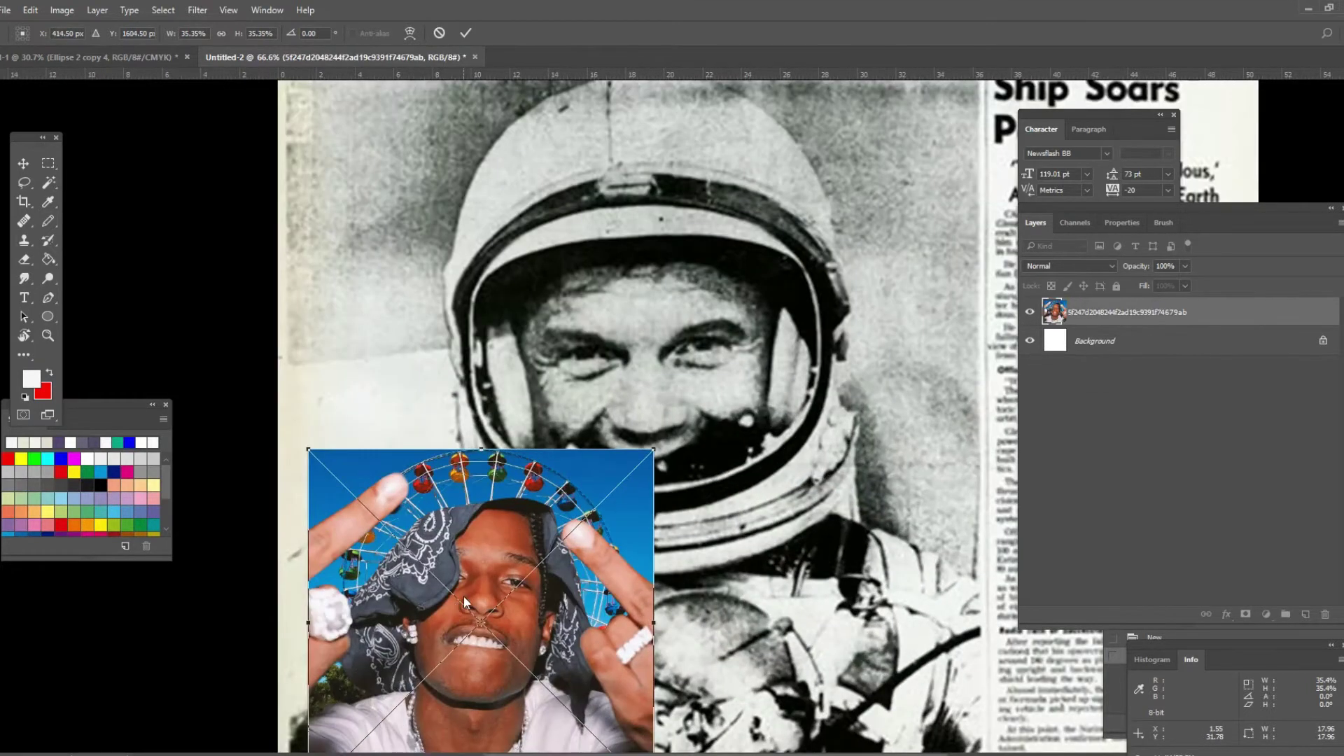
scroll(590, 486, "down", 4)
left_click_drag(364, 552, 372, 610)
key("ctrl+0")
left_click_drag(599, 488, 786, 272)
left_click(465, 33)
Rasterize the placed e2 portrait layer.
key("b")
right_click(1171, 378)
left_click(1249, 383)
Desaturate the e2 portrait with a Hue/Saturation adjustment at saturation -100.
left_click(198, 10)
mouse_move(68, 4)
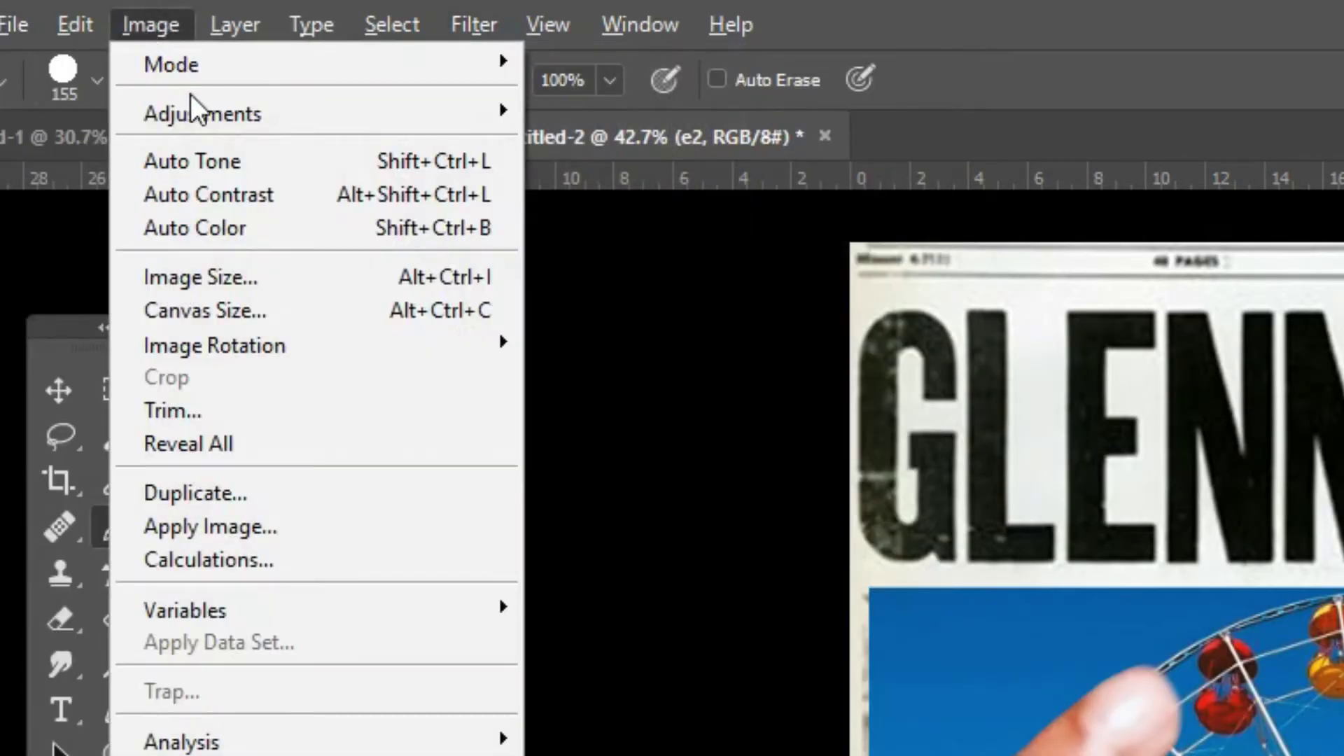
mouse_move(198, 115)
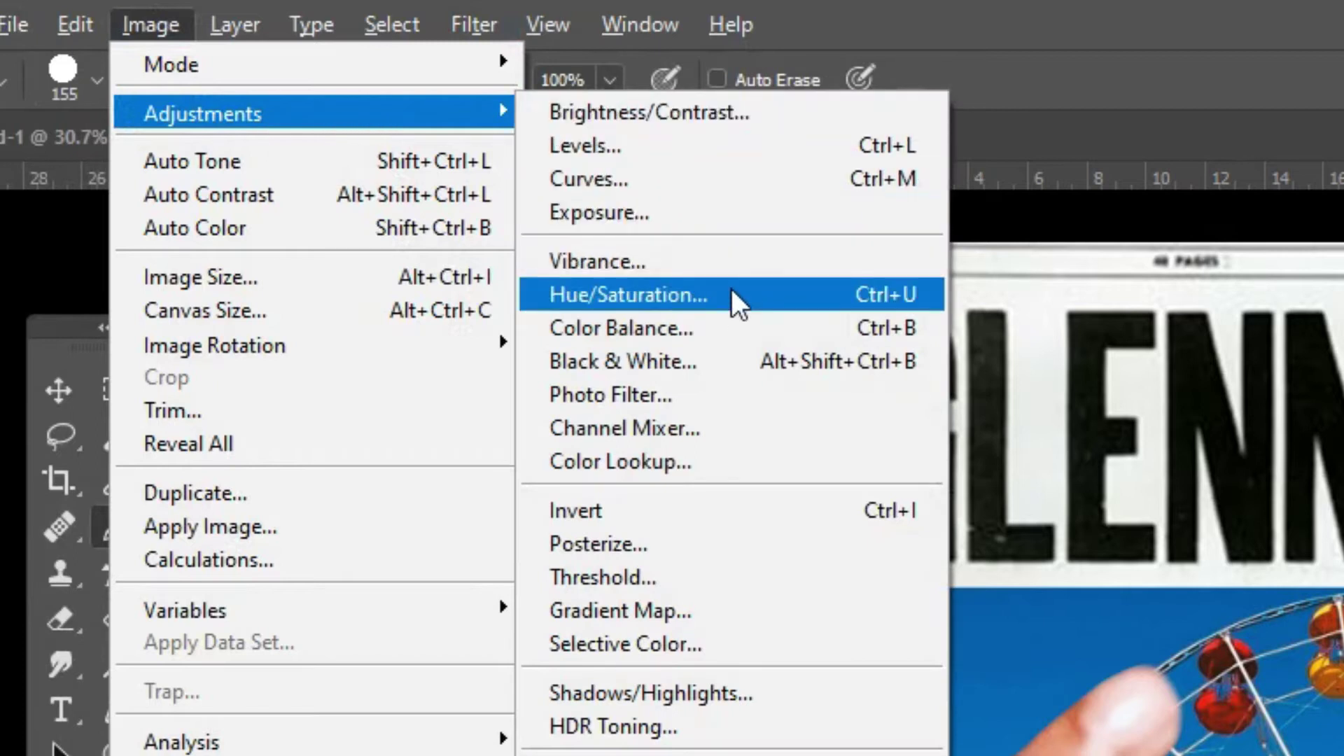
left_click(731, 304)
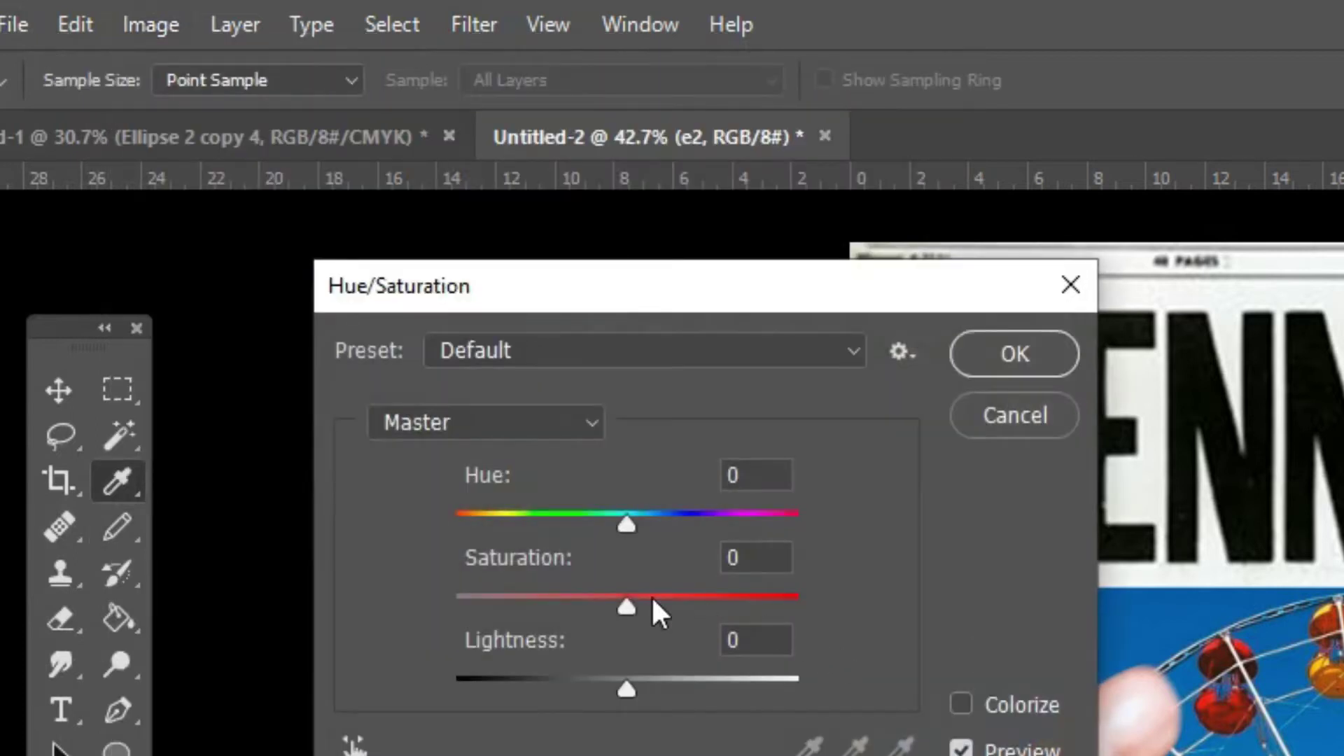
left_click_drag(630, 596, 355, 633)
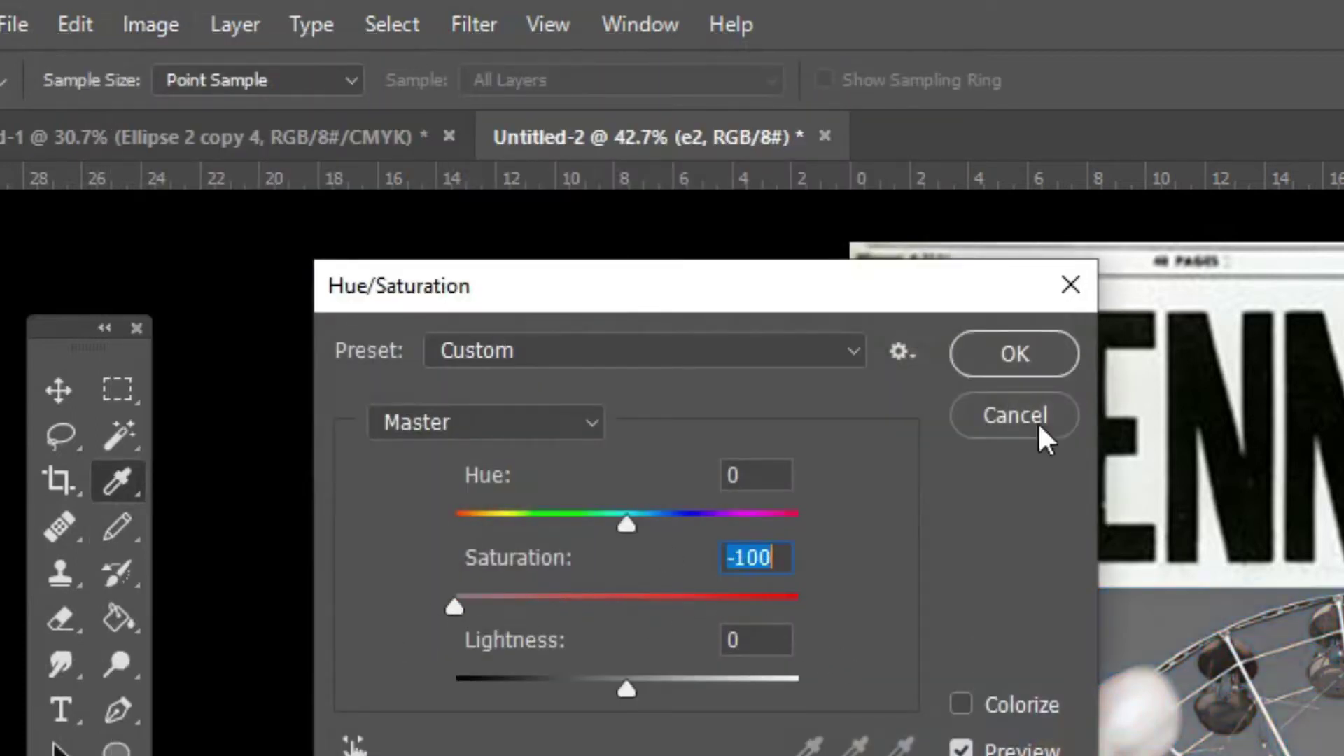
left_click(1034, 355)
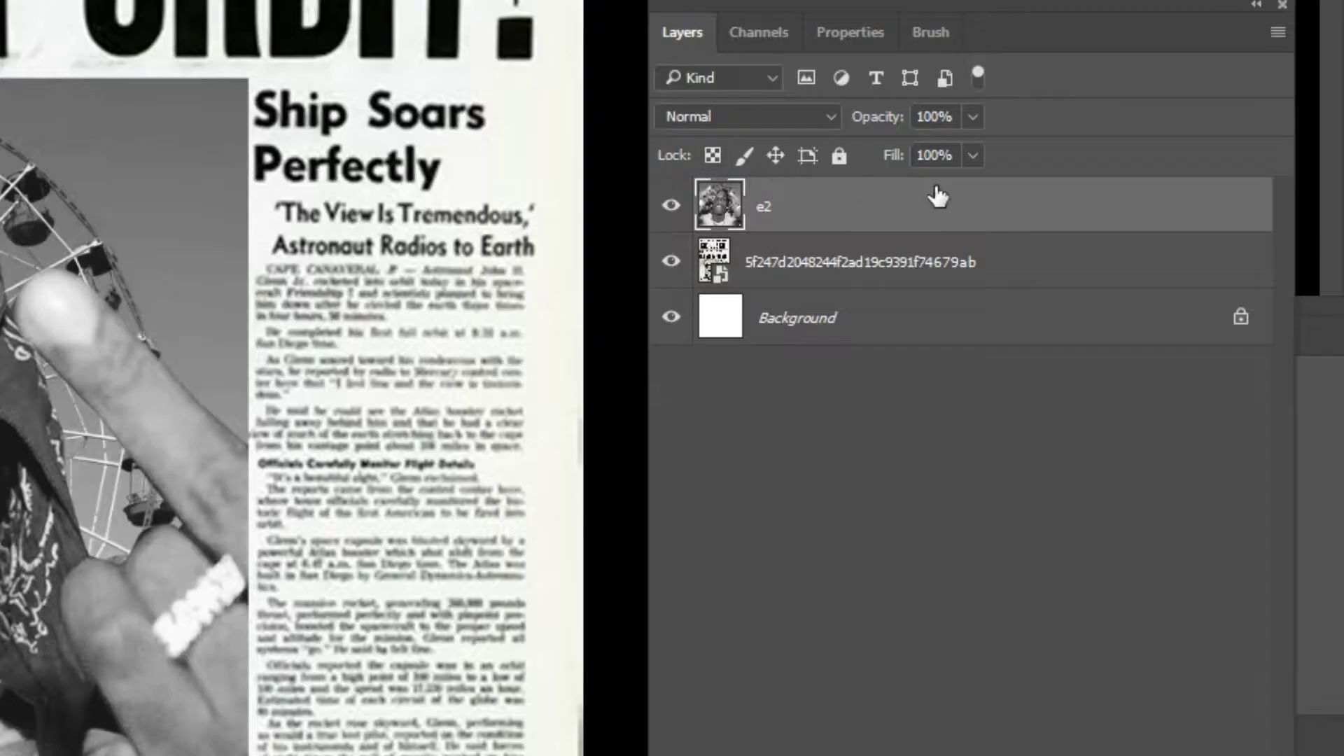
Duplicate the e2 layer and apply Radial Blur to the copy with amount 20, Zoom method and Good quality.
key("ctrl+j")
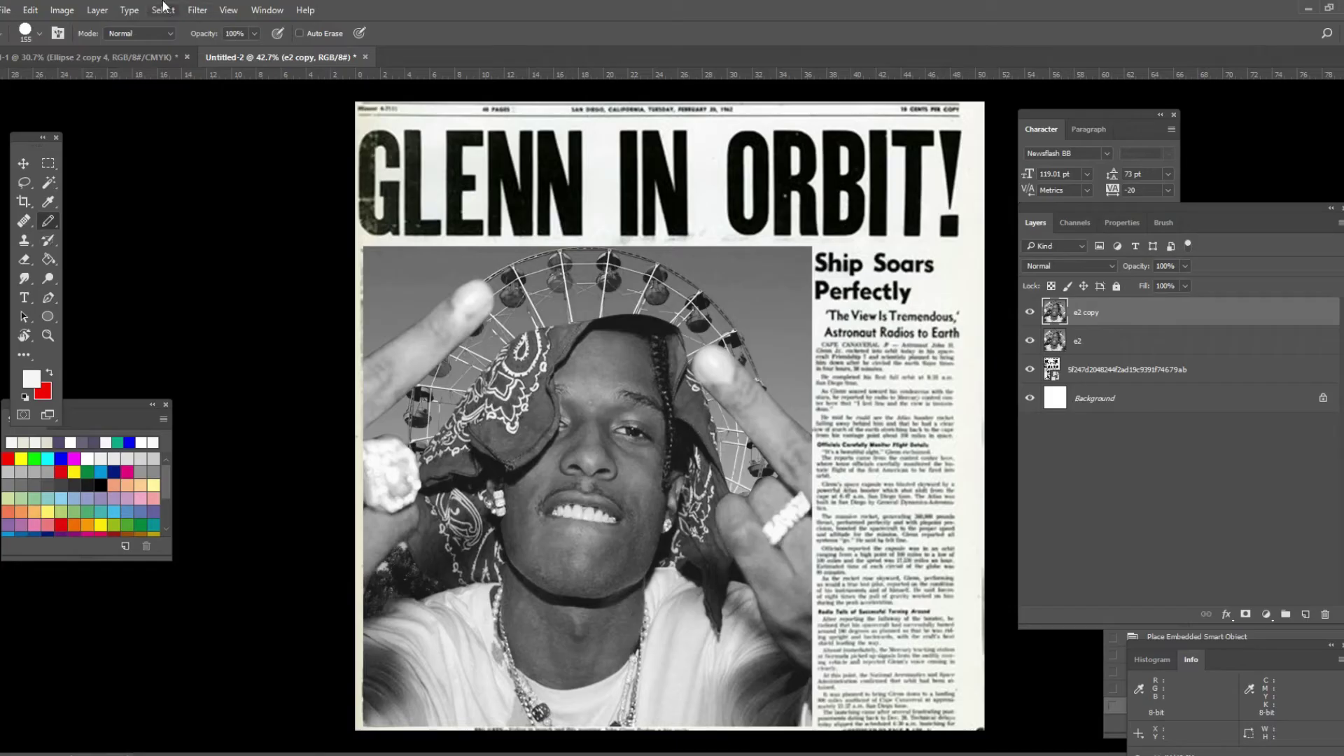
left_click(192, 7)
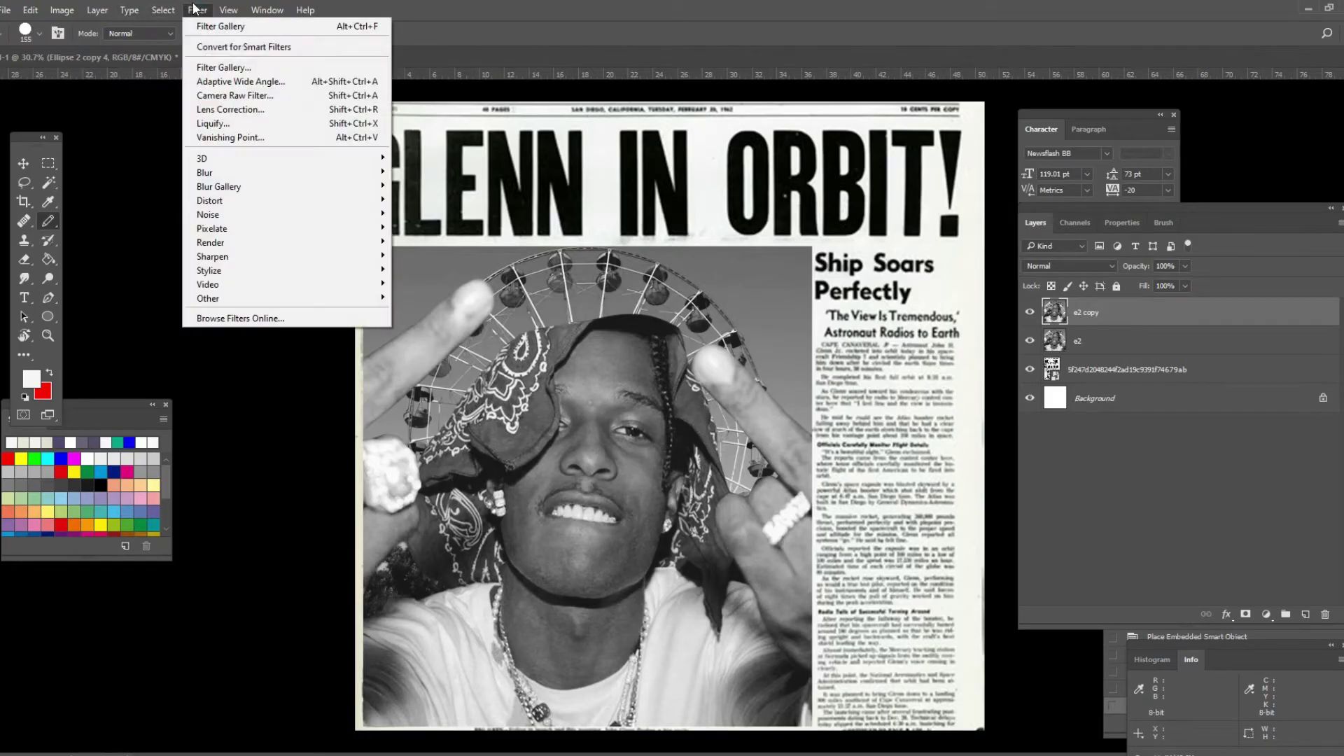
mouse_move(287, 179)
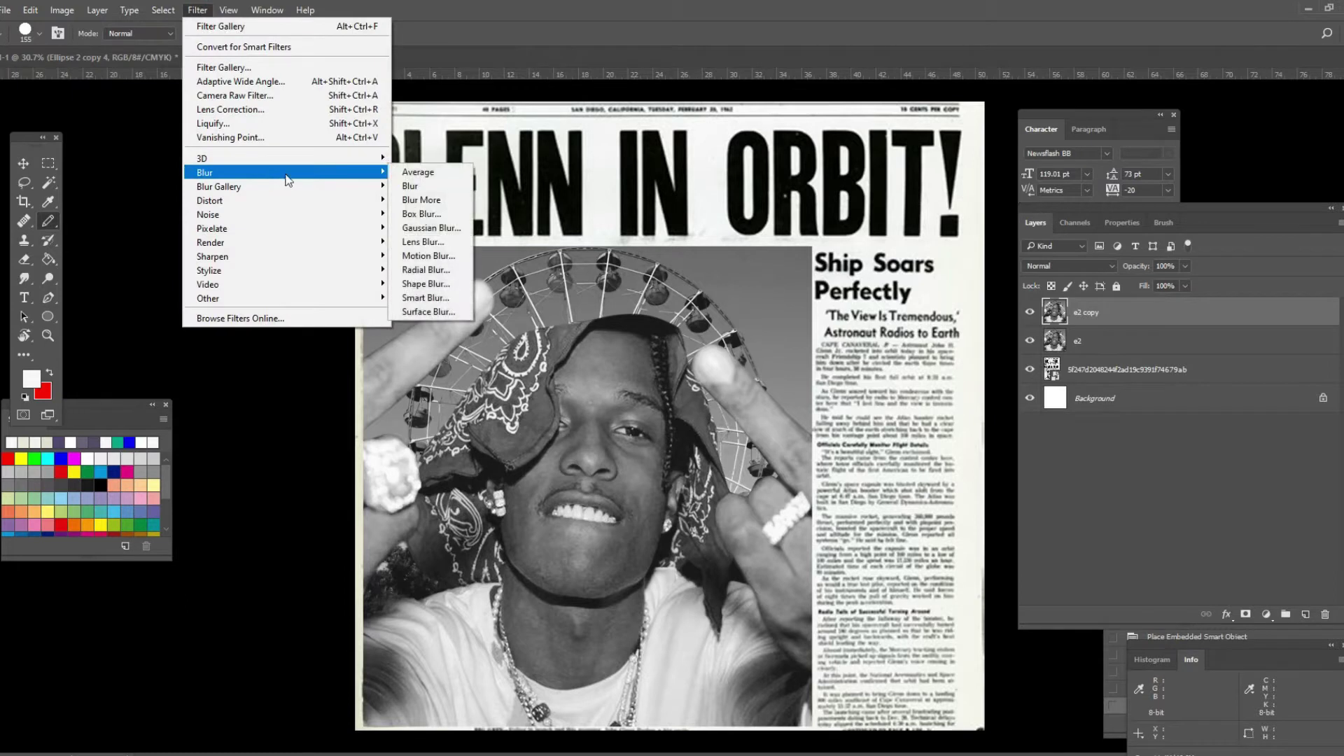
left_click(434, 270)
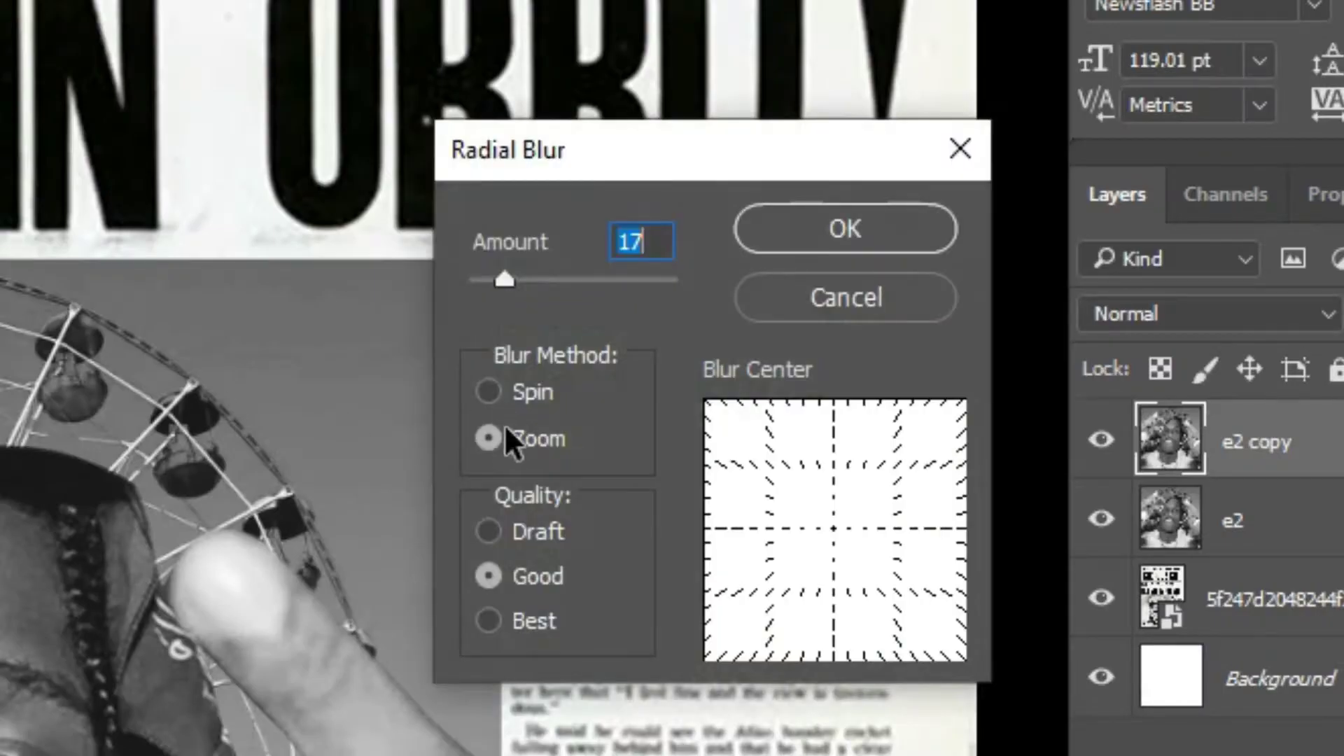
left_click(509, 438)
left_click(508, 573)
key("BackSpace")
key("BackSpace")
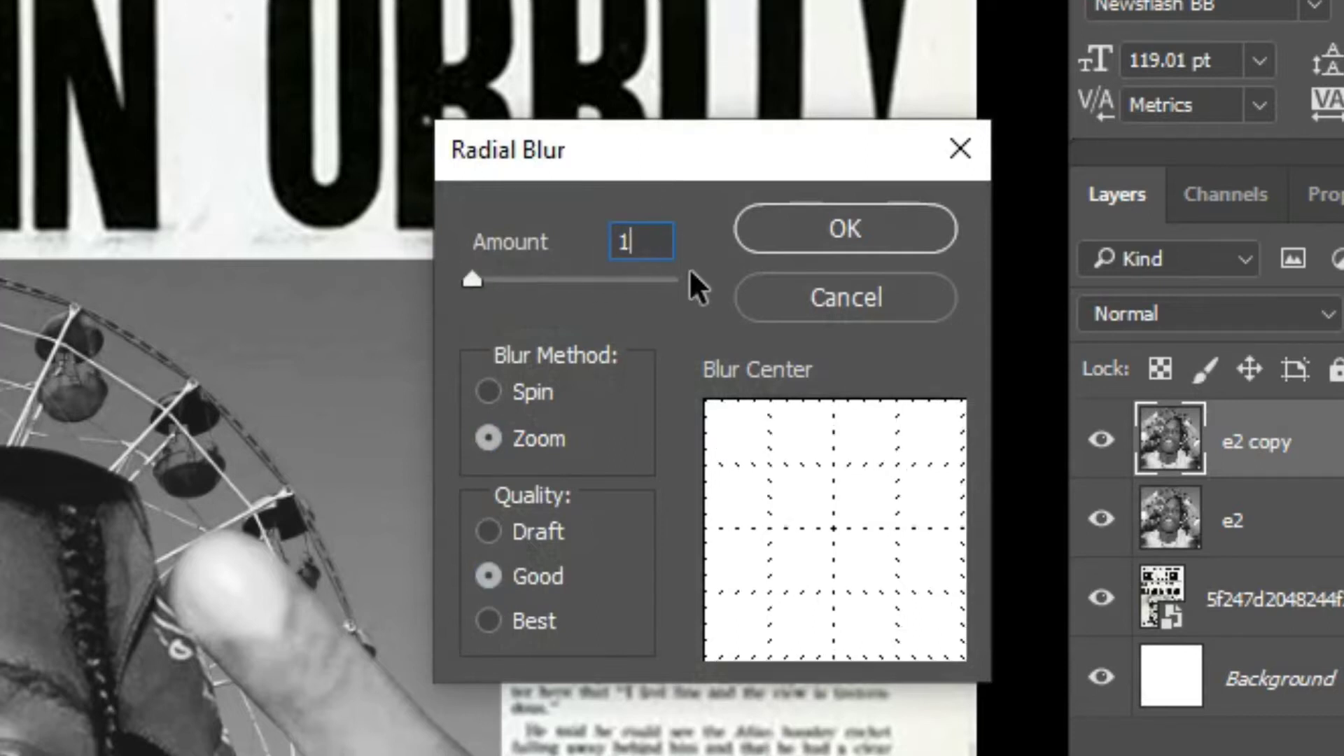
type("20")
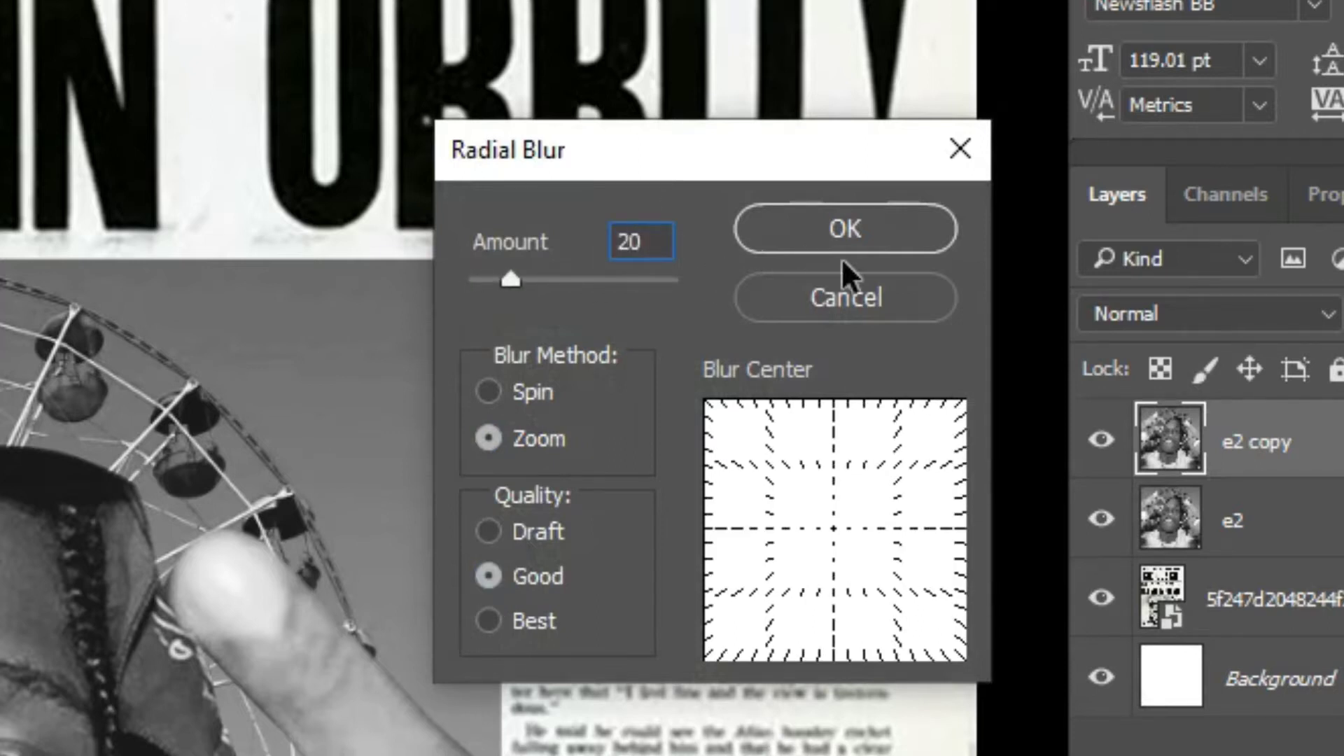
left_click(823, 240)
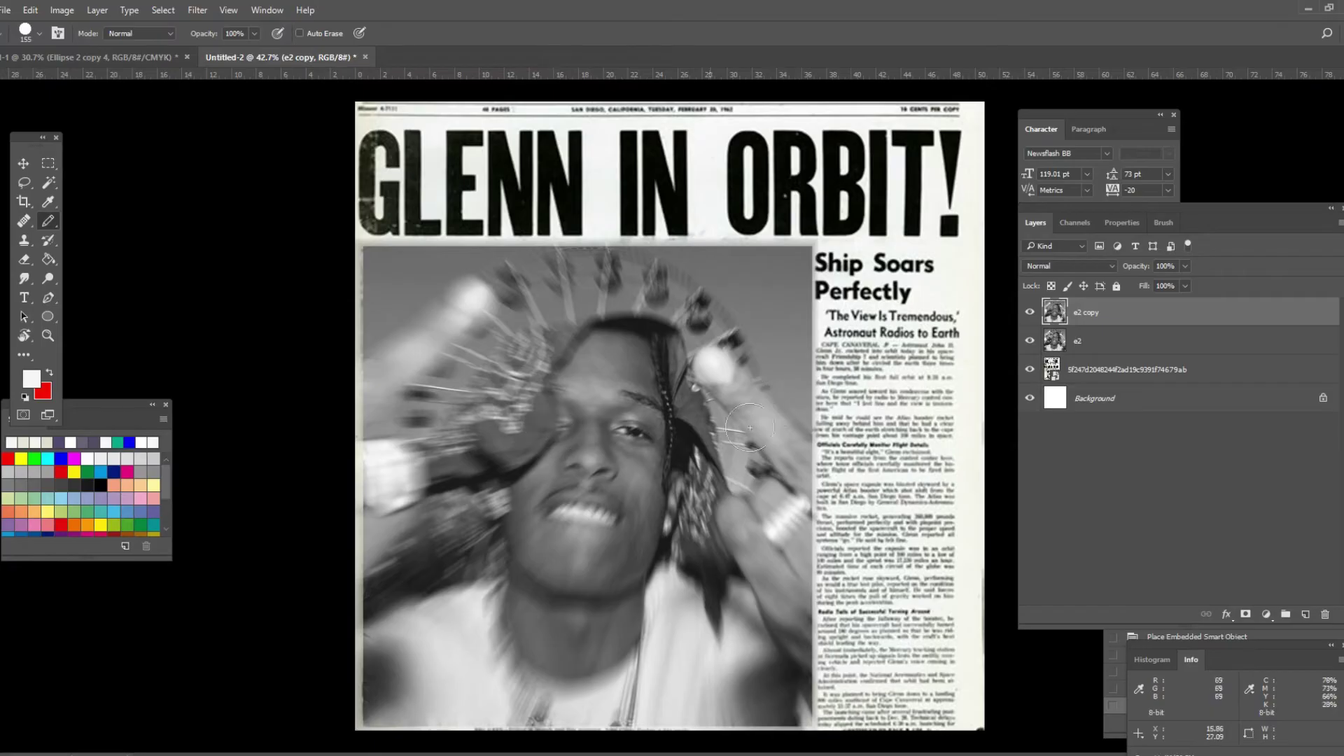
Move the sharp e2 layer above its blurred copy and erase its outer areas around the face using a soft 1101 px Eraser at 0% hardness.
left_click_drag(1087, 343, 1099, 311)
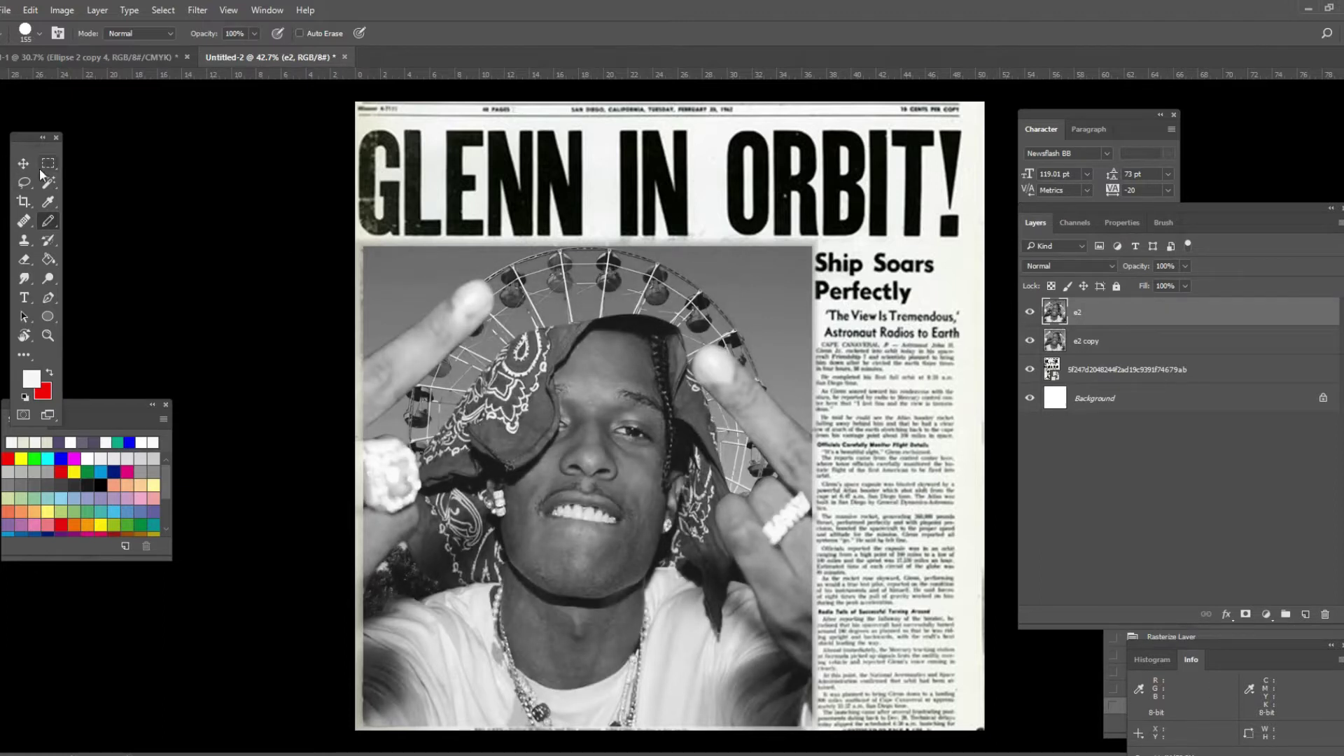
left_click(26, 260)
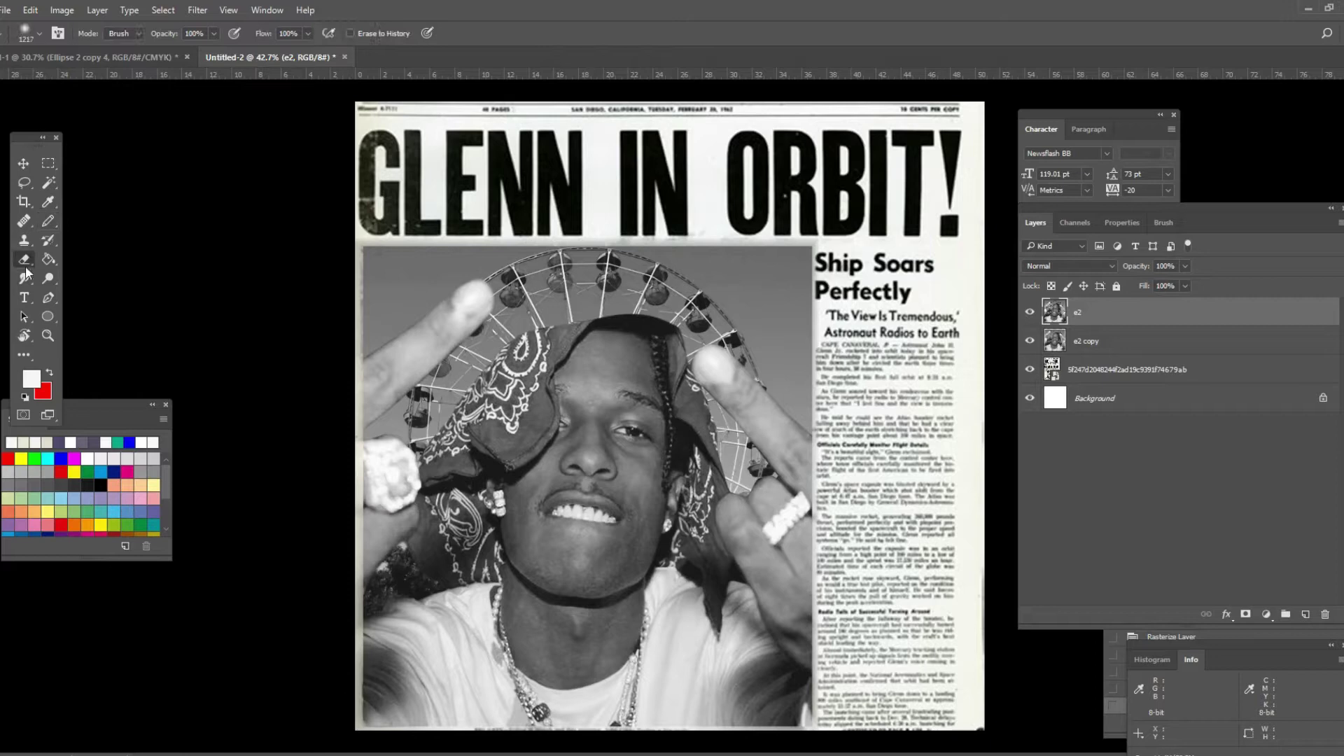
left_click(27, 37)
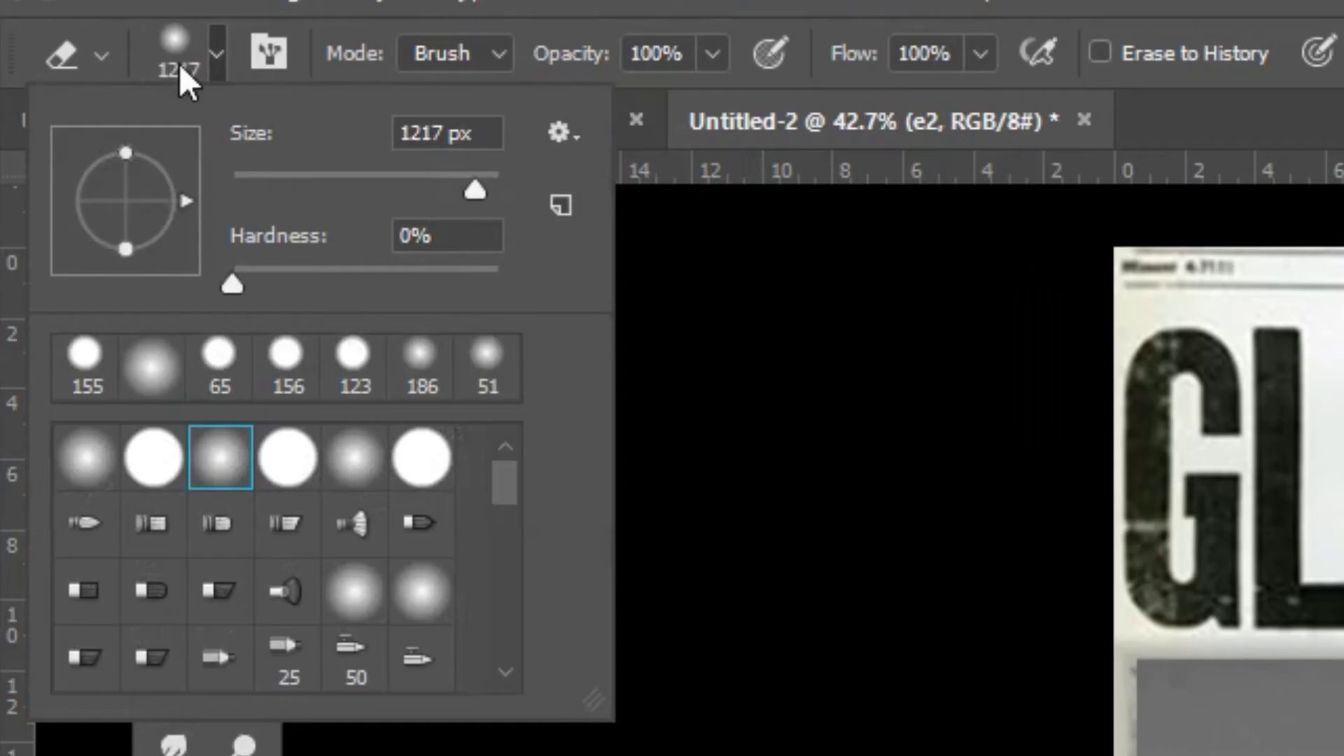
left_click(223, 469)
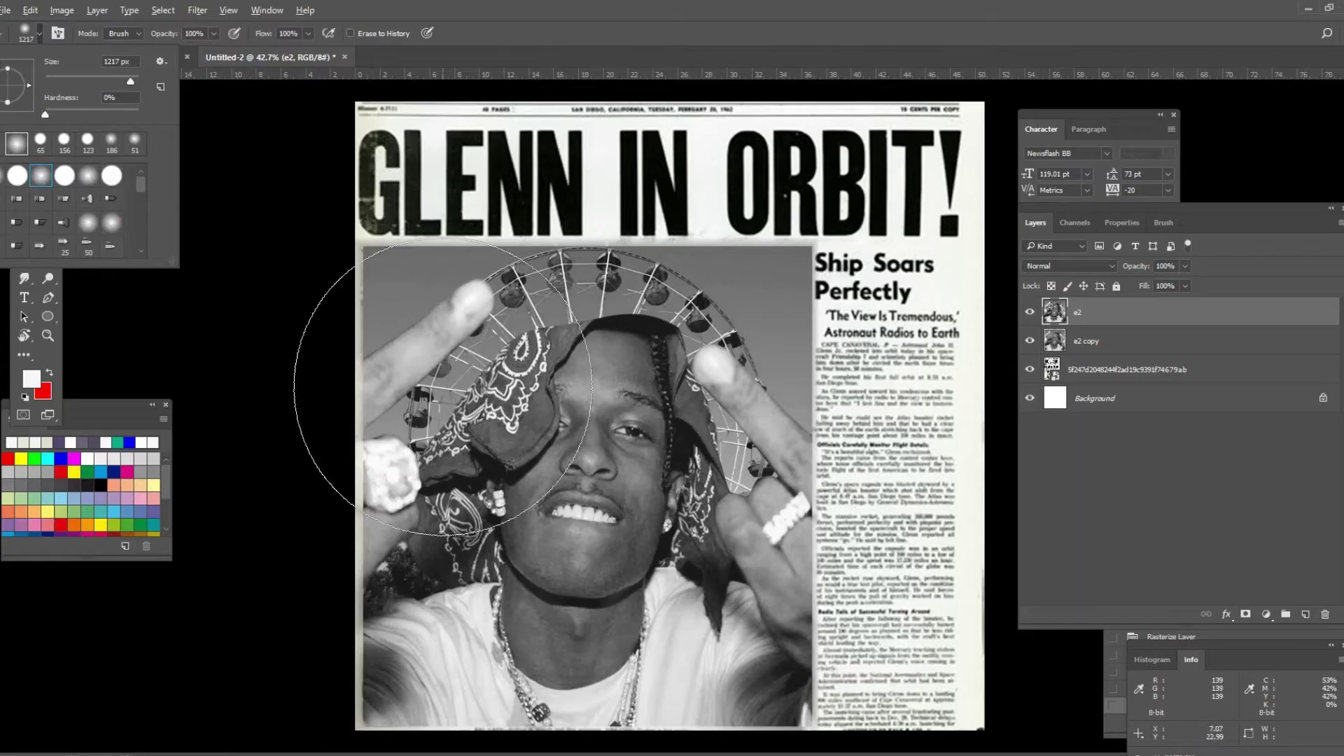
scroll(392, 448, "down", 2)
left_click_drag(413, 420, 378, 389)
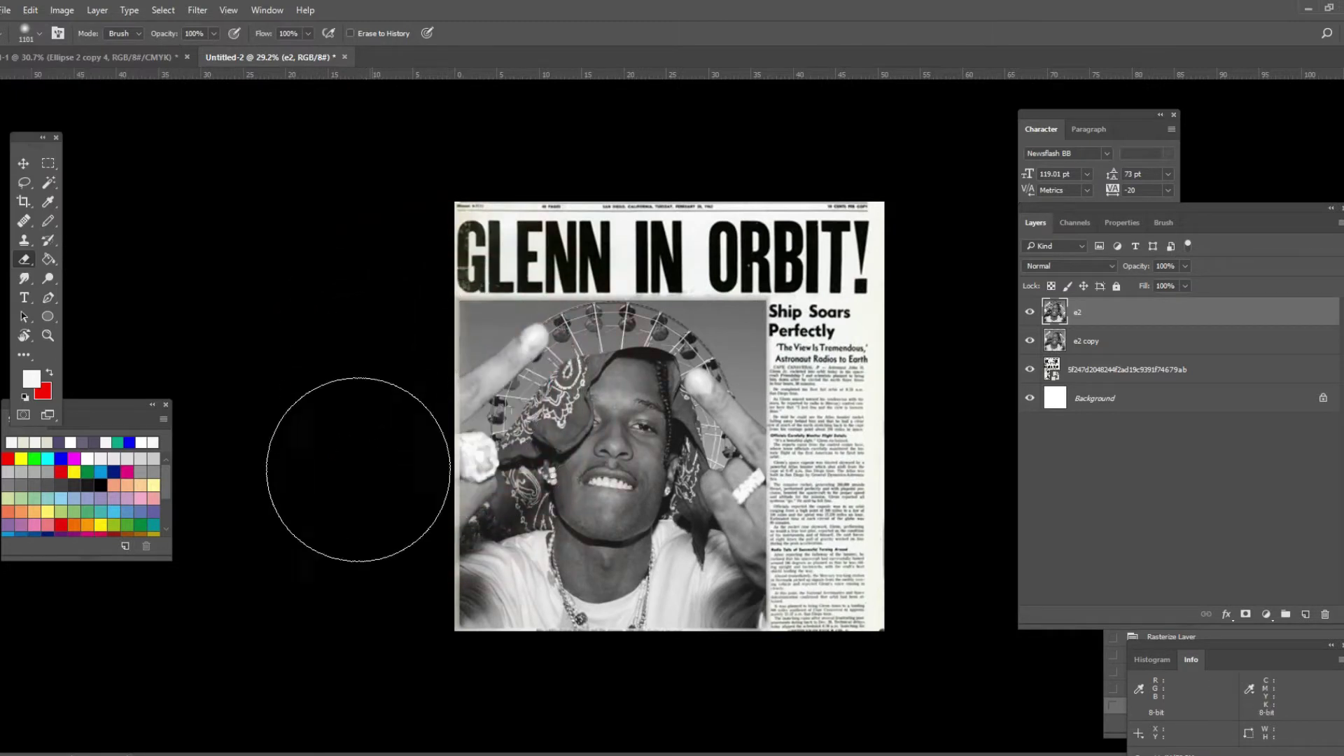
mouse_move(380, 466)
left_mouse_down()
mouse_move(515, 753)
mouse_move(714, 753)
mouse_move(752, 420)
mouse_move(501, 273)
mouse_move(630, 644)
mouse_move(420, 299)
left_mouse_up()
scroll(660, 675, "up", 2)
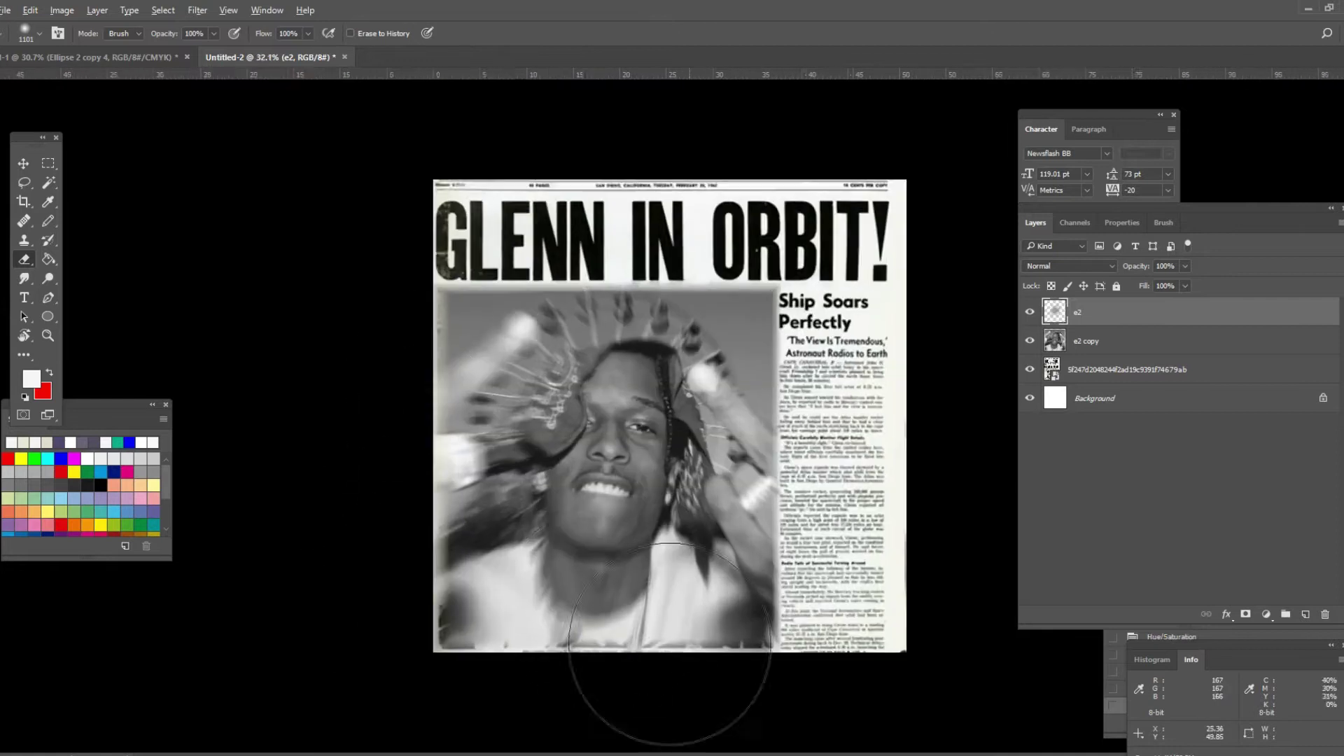
scroll(853, 546, "up", 1)
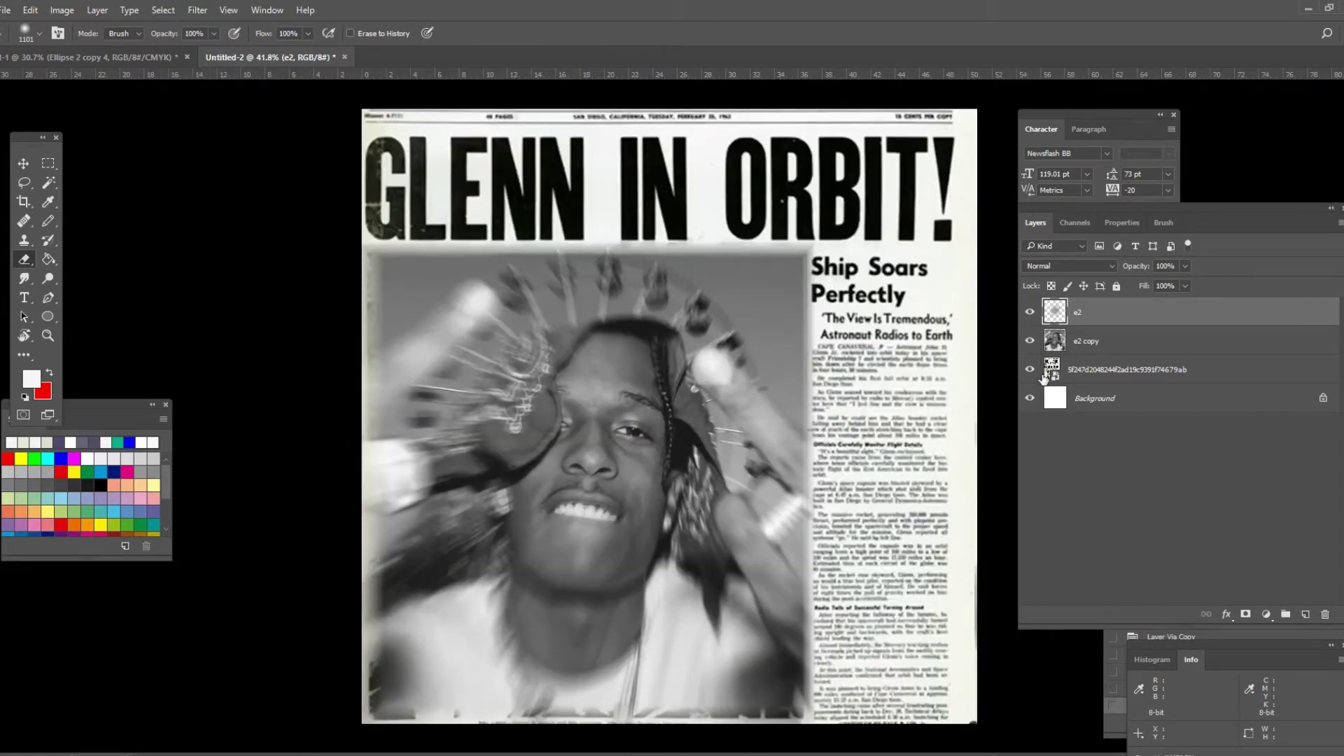
Merge the e2 layer and its blurred copy into a single layer.
left_click(1089, 341, "shift")
right_click(1117, 308)
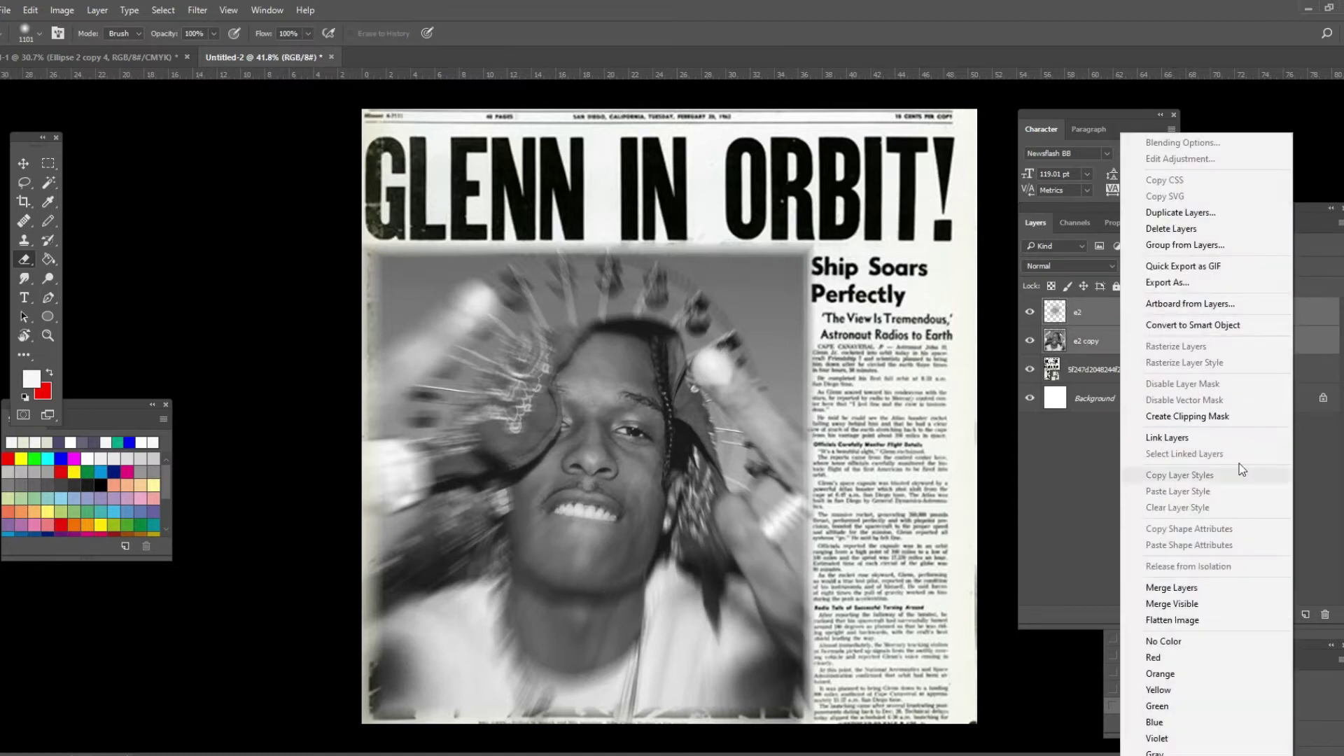
left_click(1200, 589)
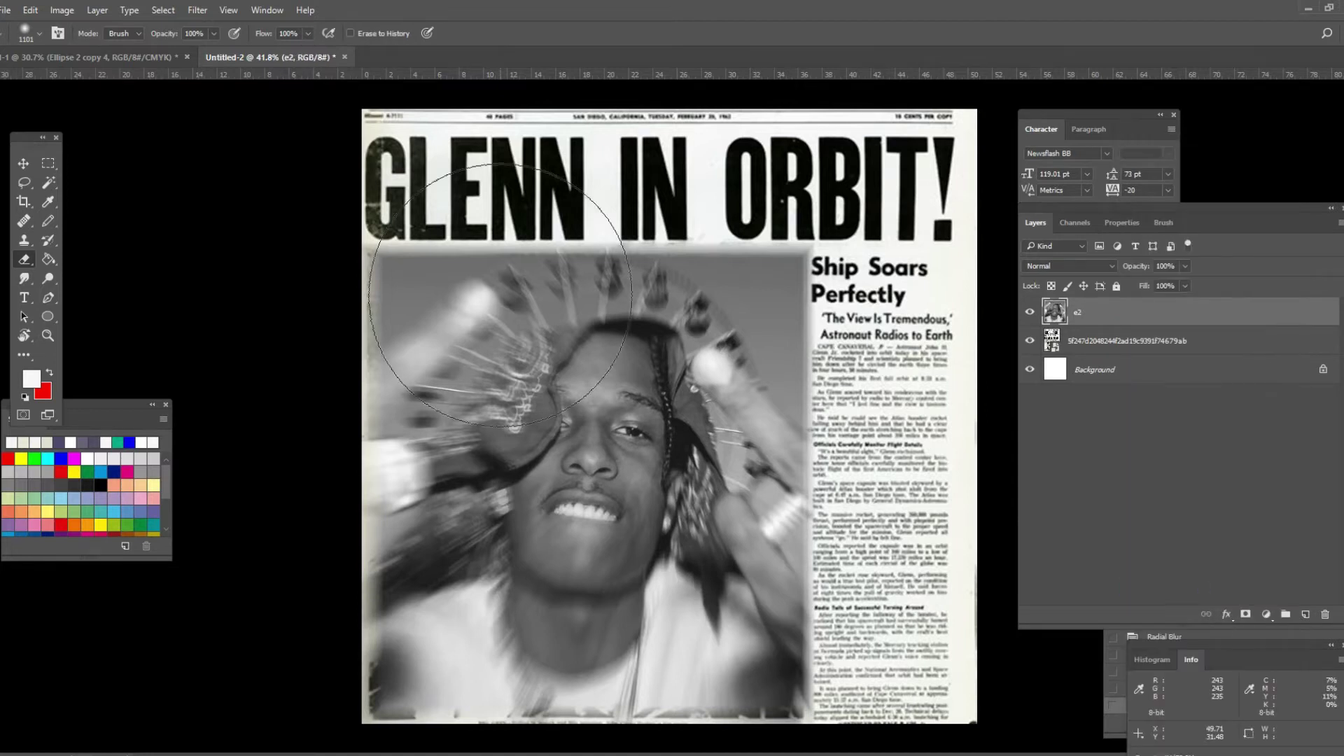
scroll(729, 387, "down", 2)
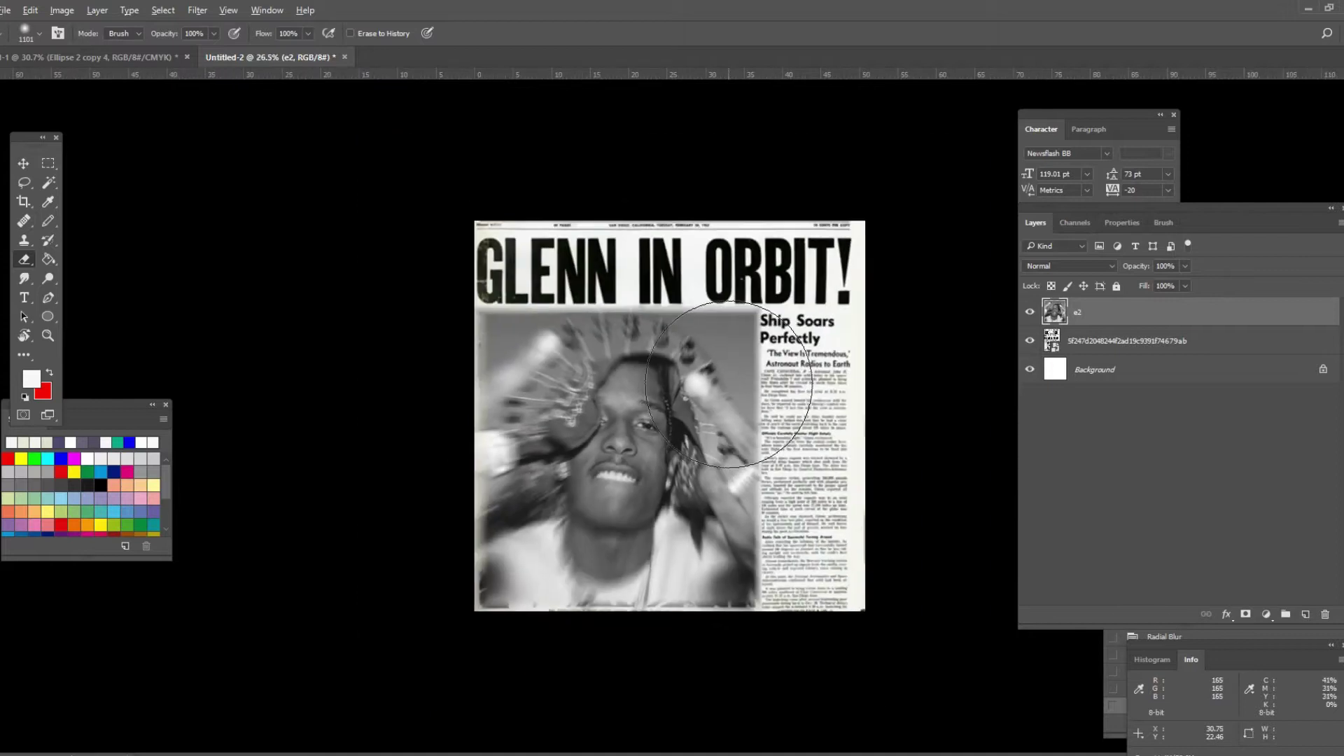
Apply the Add Noise filter with Uniform distribution to the merged e2 portrait layer.
scroll(728, 383, "up", 1)
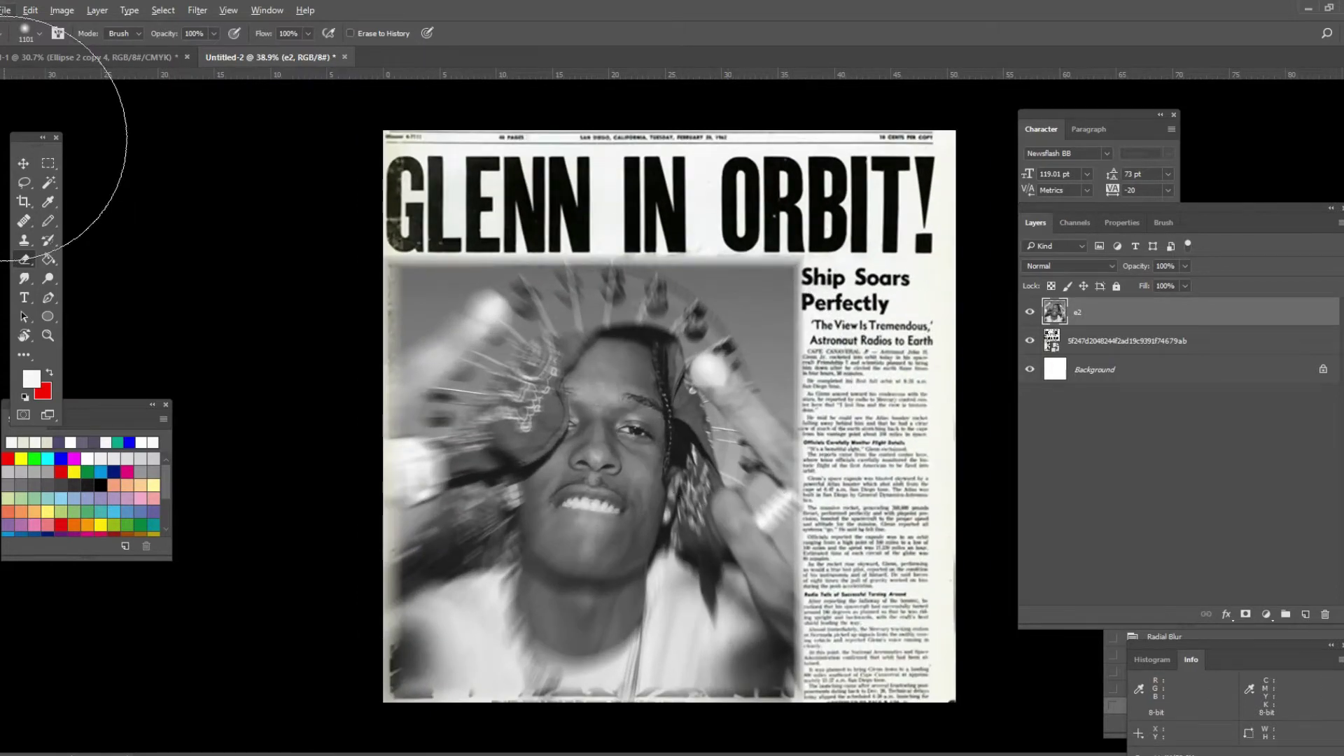
left_click(23, 163)
scroll(686, 390, "up", 1)
scroll(686, 390, "up", 1)
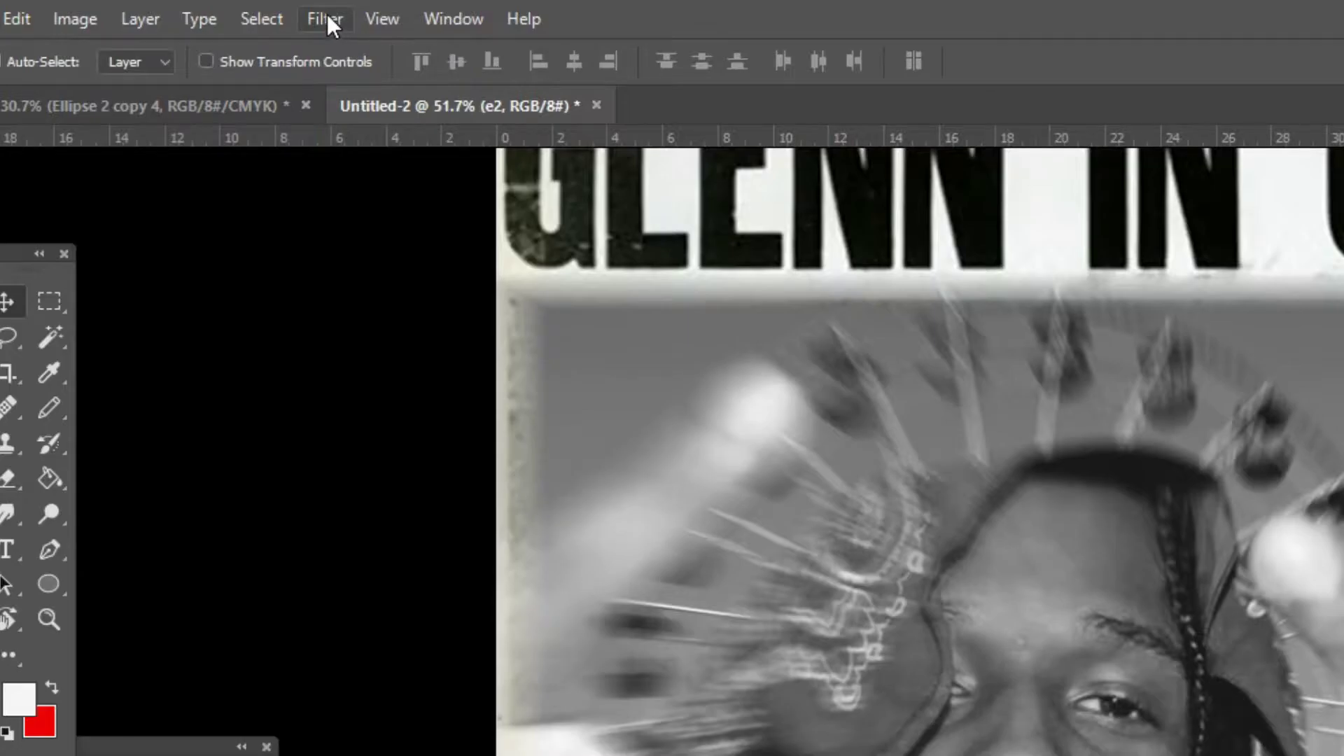
left_click(197, 10)
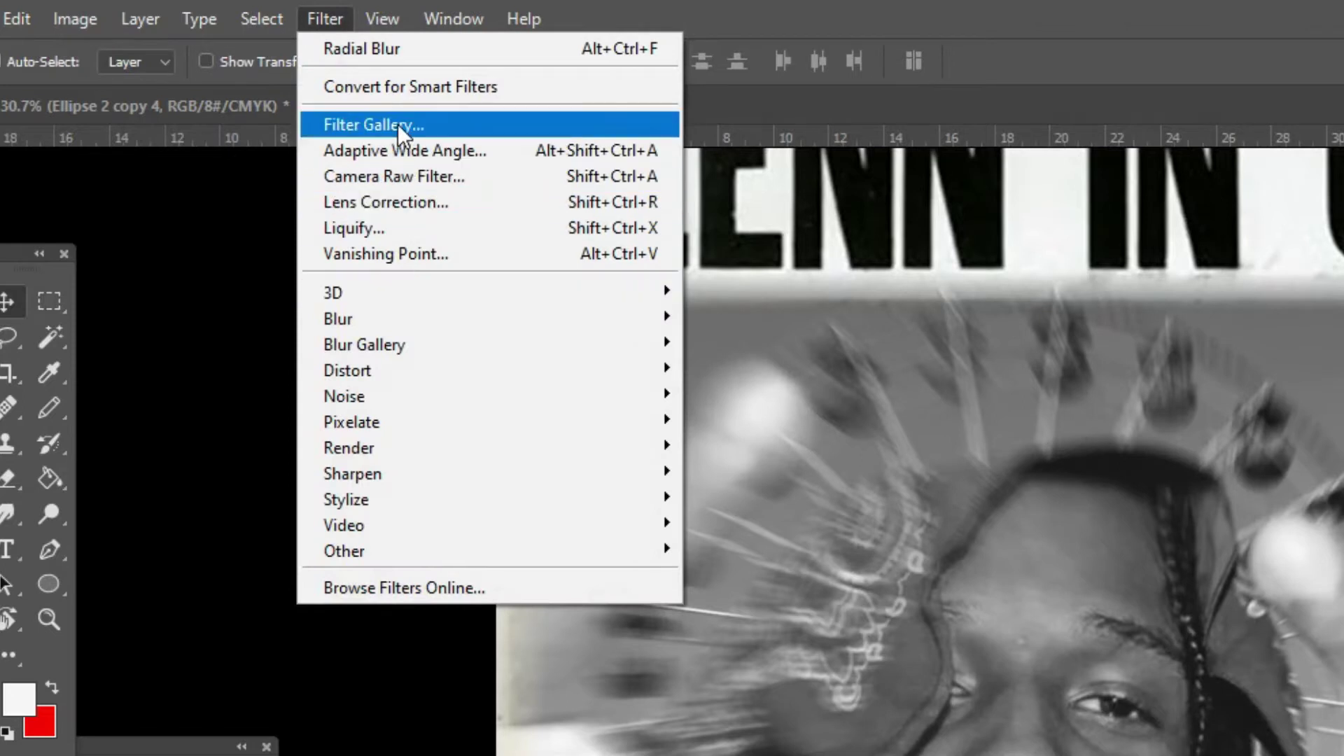
mouse_move(433, 404)
left_click(755, 396)
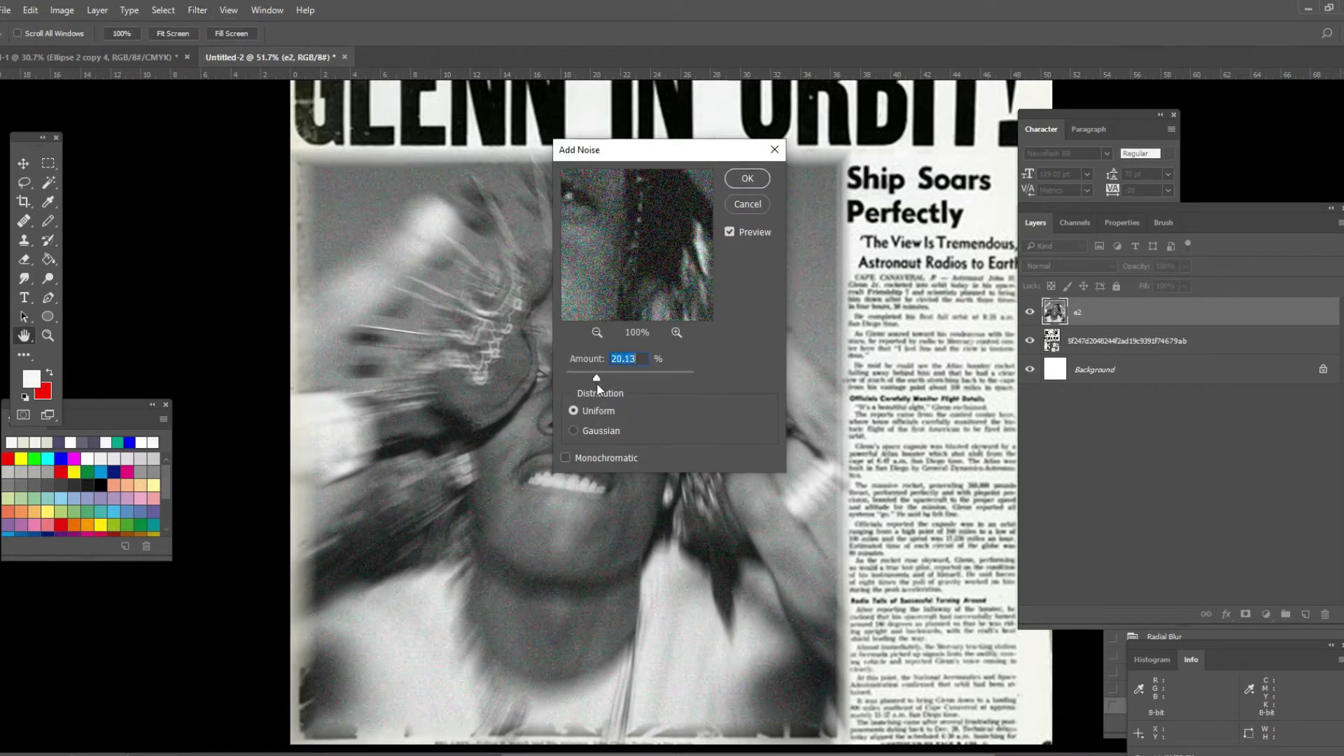
left_click_drag(590, 393, 588, 399)
left_click(747, 178)
scroll(630, 448, "up", 5)
scroll(628, 448, "down", 8)
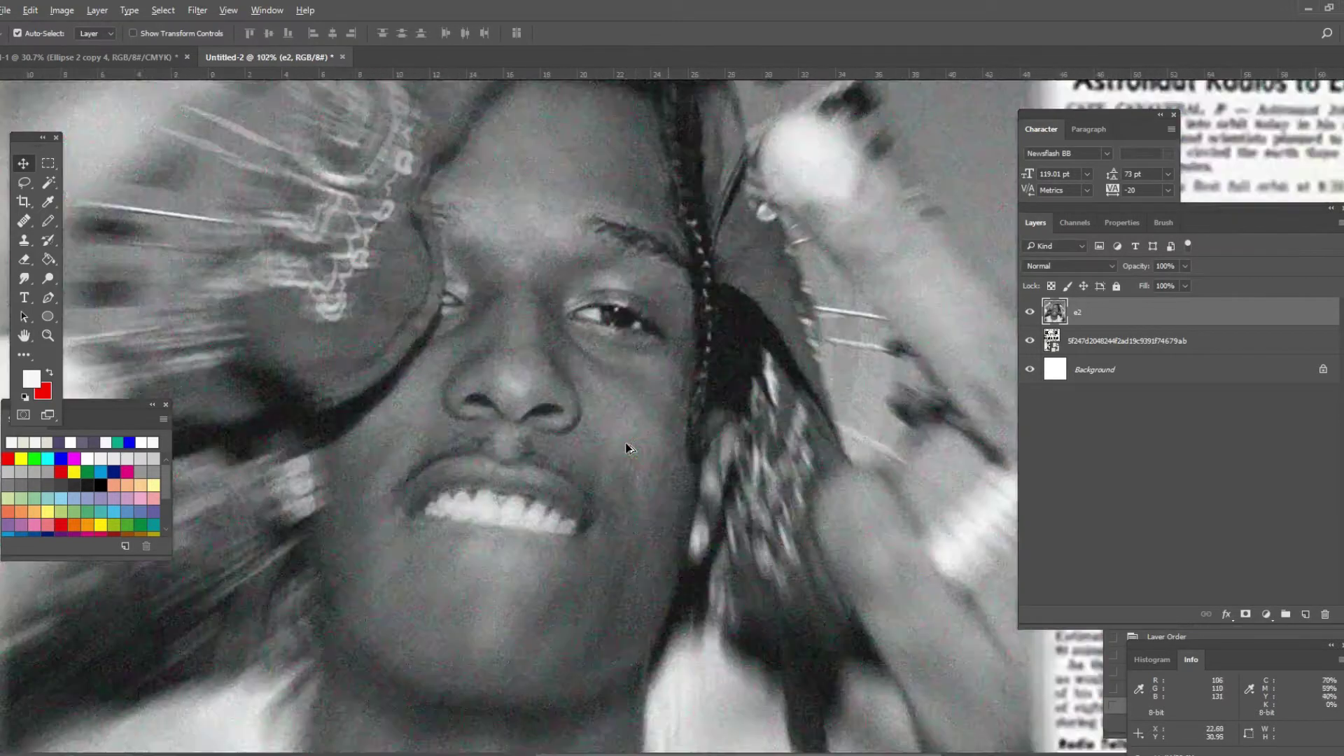
scroll(626, 448, "up", 2)
scroll(627, 448, "up", 2)
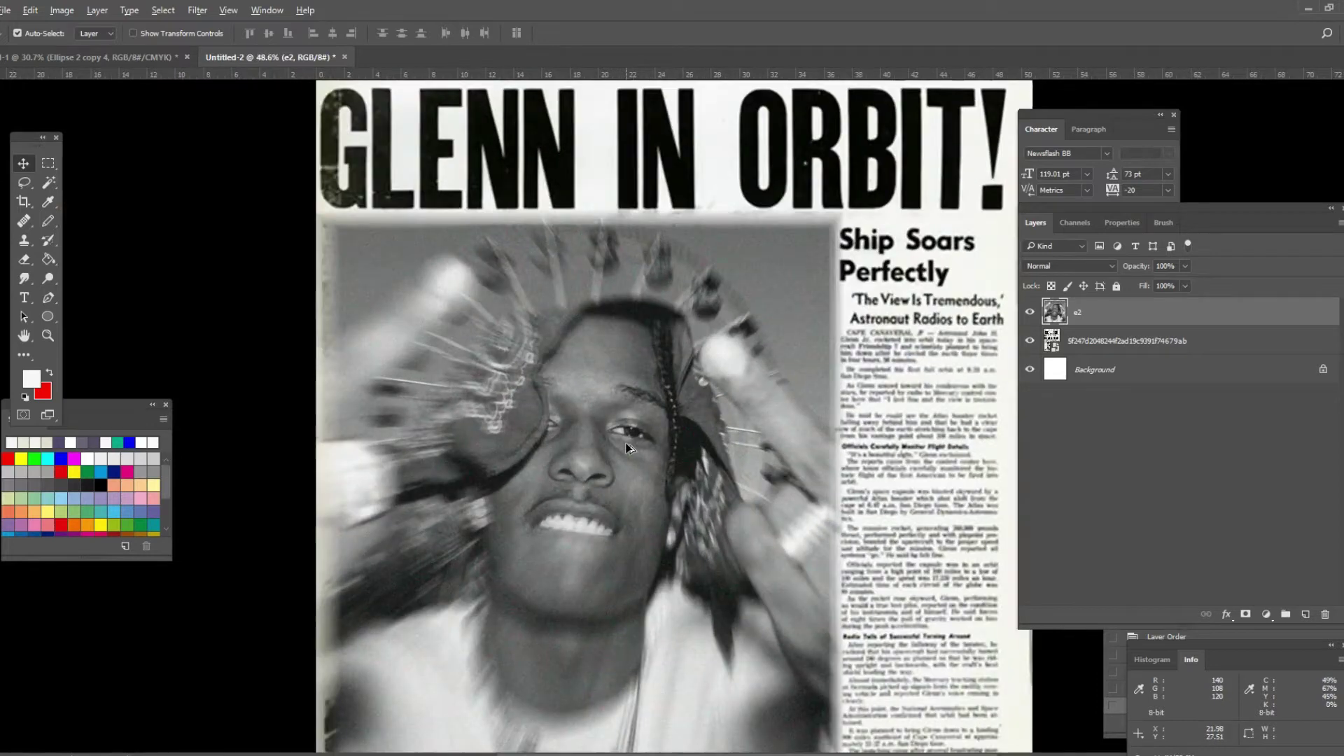
Open the Filter Gallery for the e2 layer and choose the Film Grain effect from the Artistic group.
left_click(197, 10)
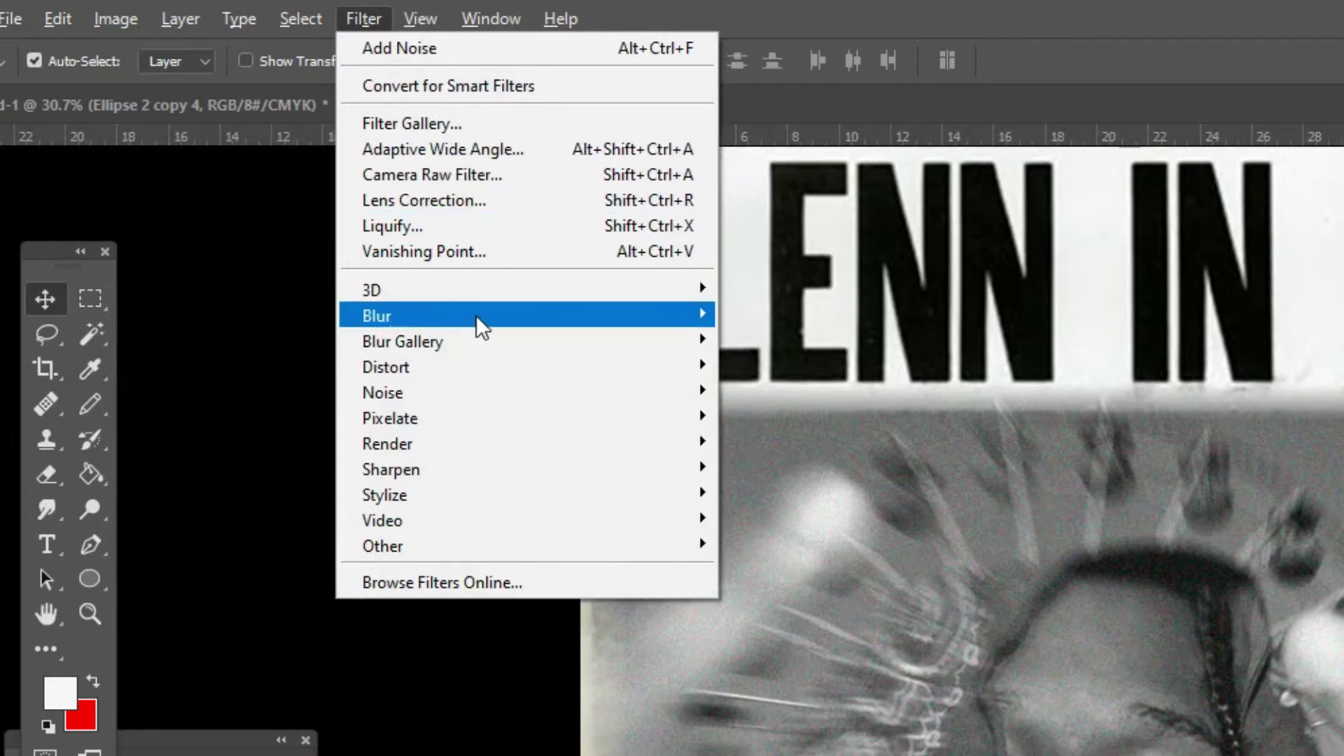
left_click(446, 124)
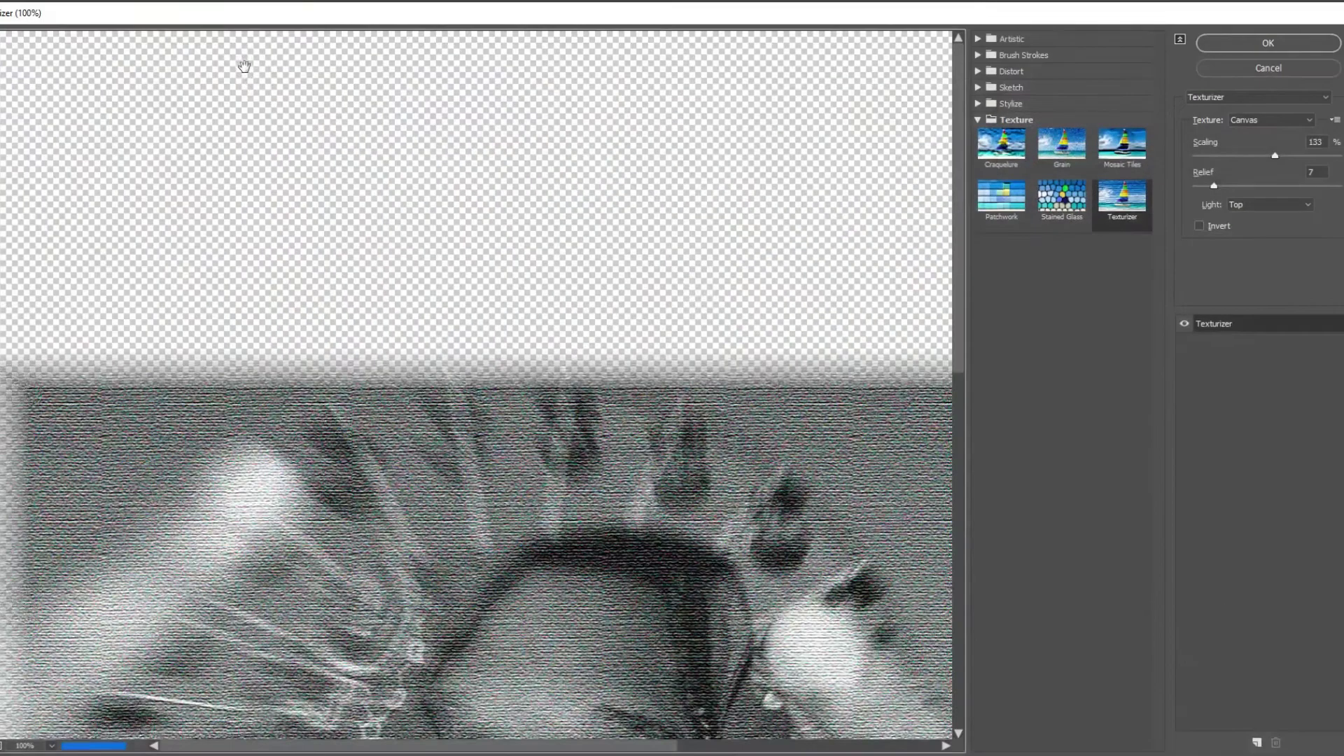
scroll(244, 66, "down", 3)
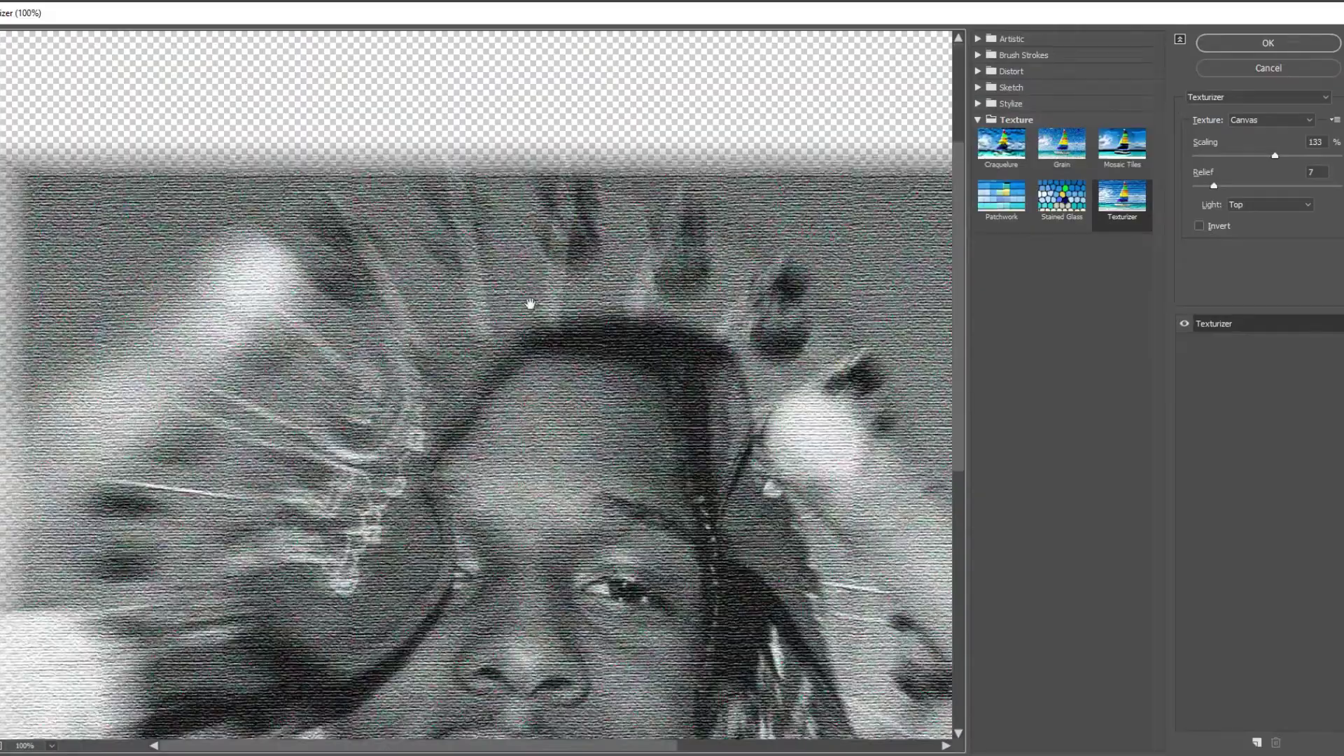
left_click(1022, 41)
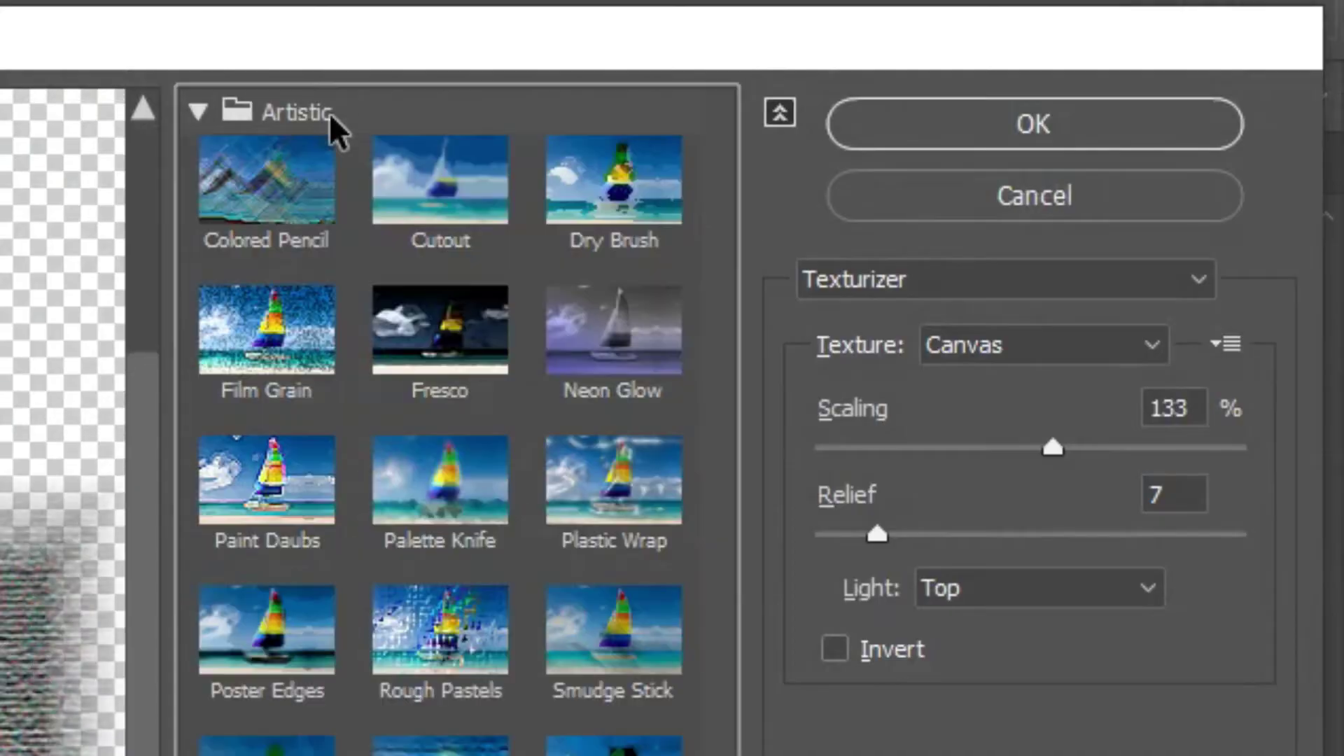
left_click(318, 350)
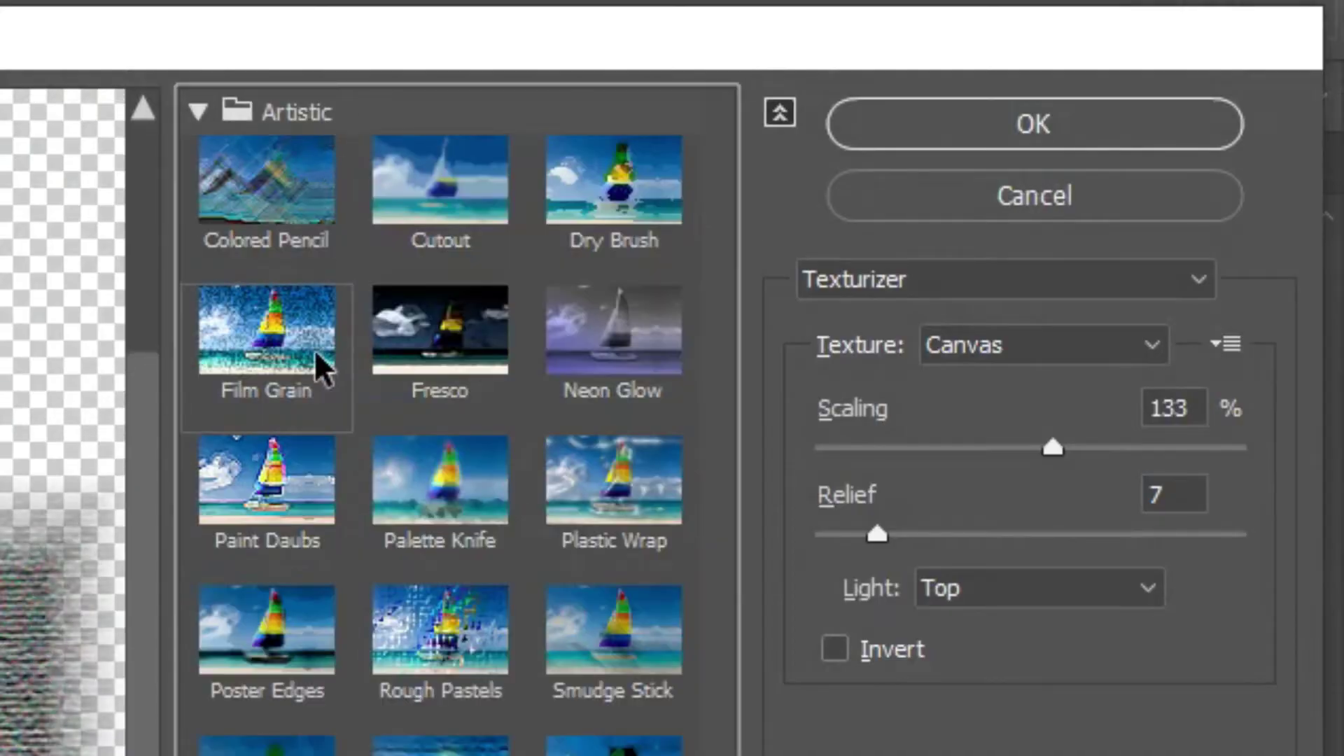
scroll(63, 420, "down", 2)
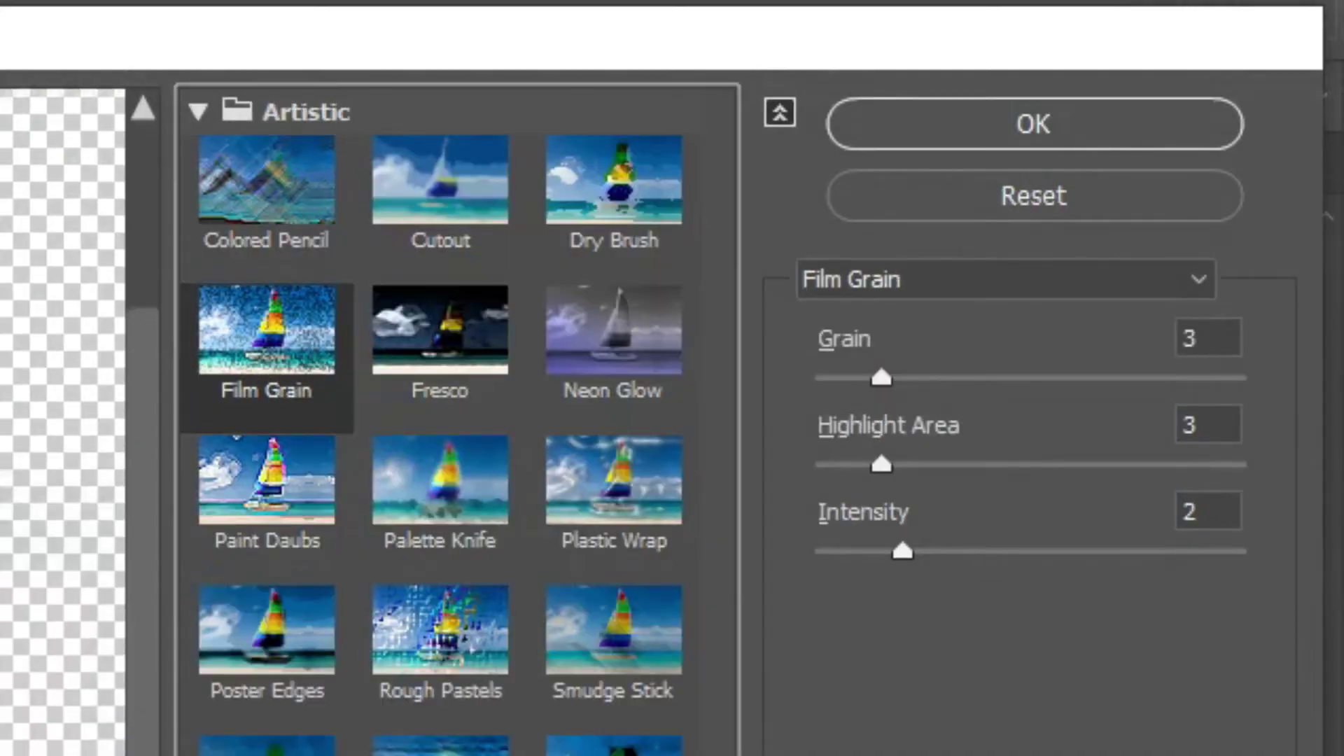
Set Film Grain to grain 3, highlight area 6 and intensity 2, and apply it to the portrait.
double_click(1208, 338)
type("0")
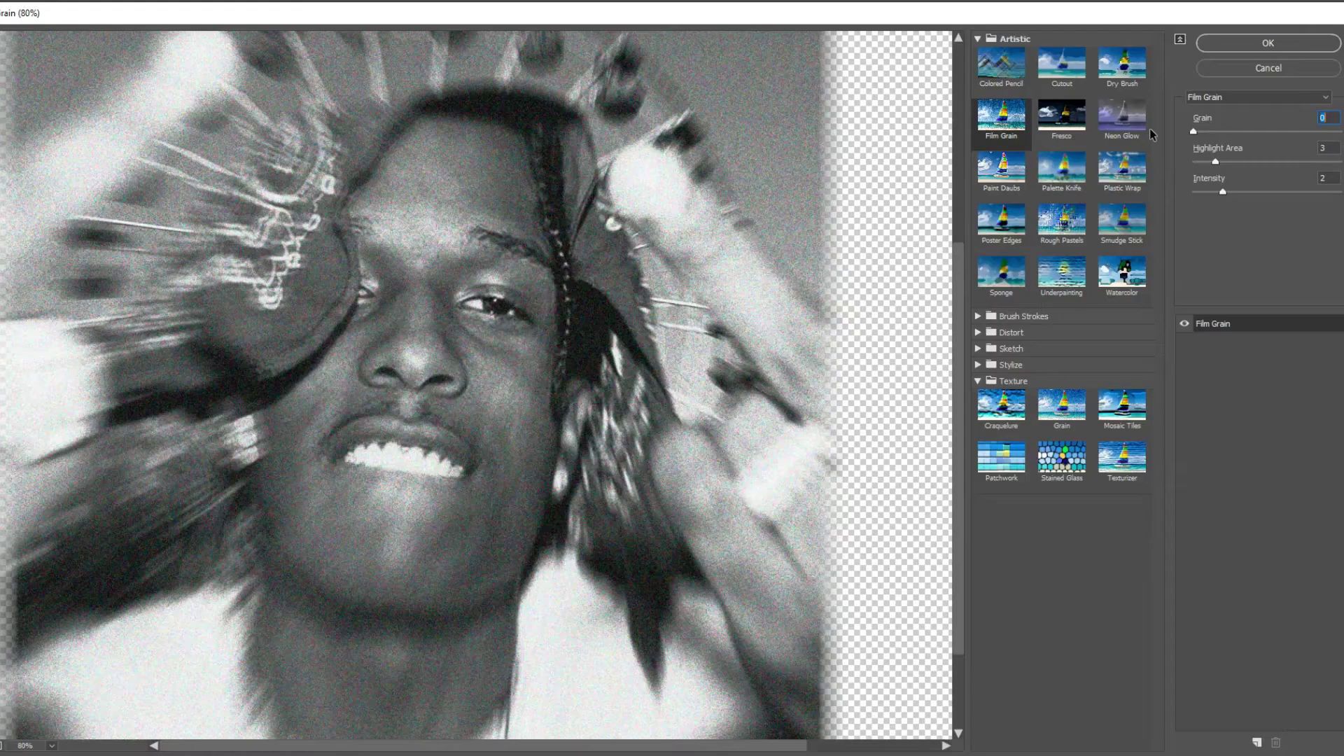
left_click(1219, 162)
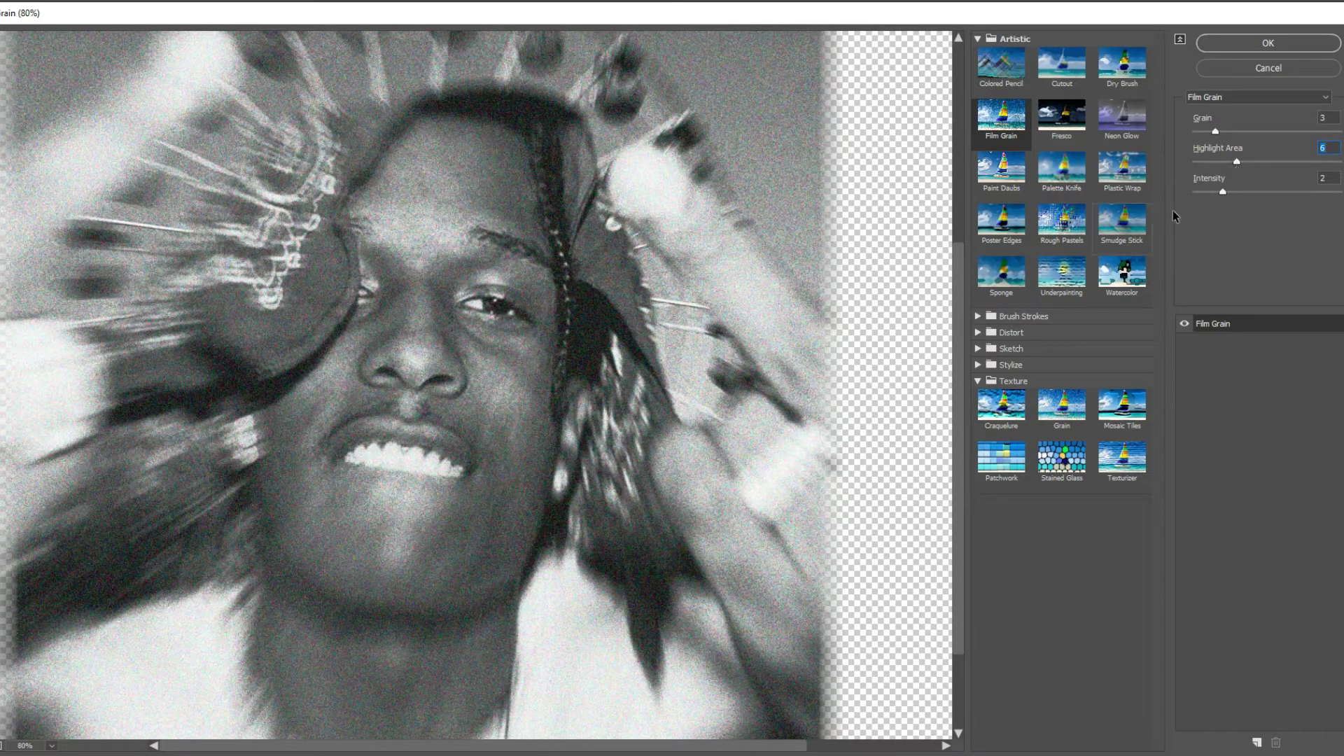
left_click(1313, 49)
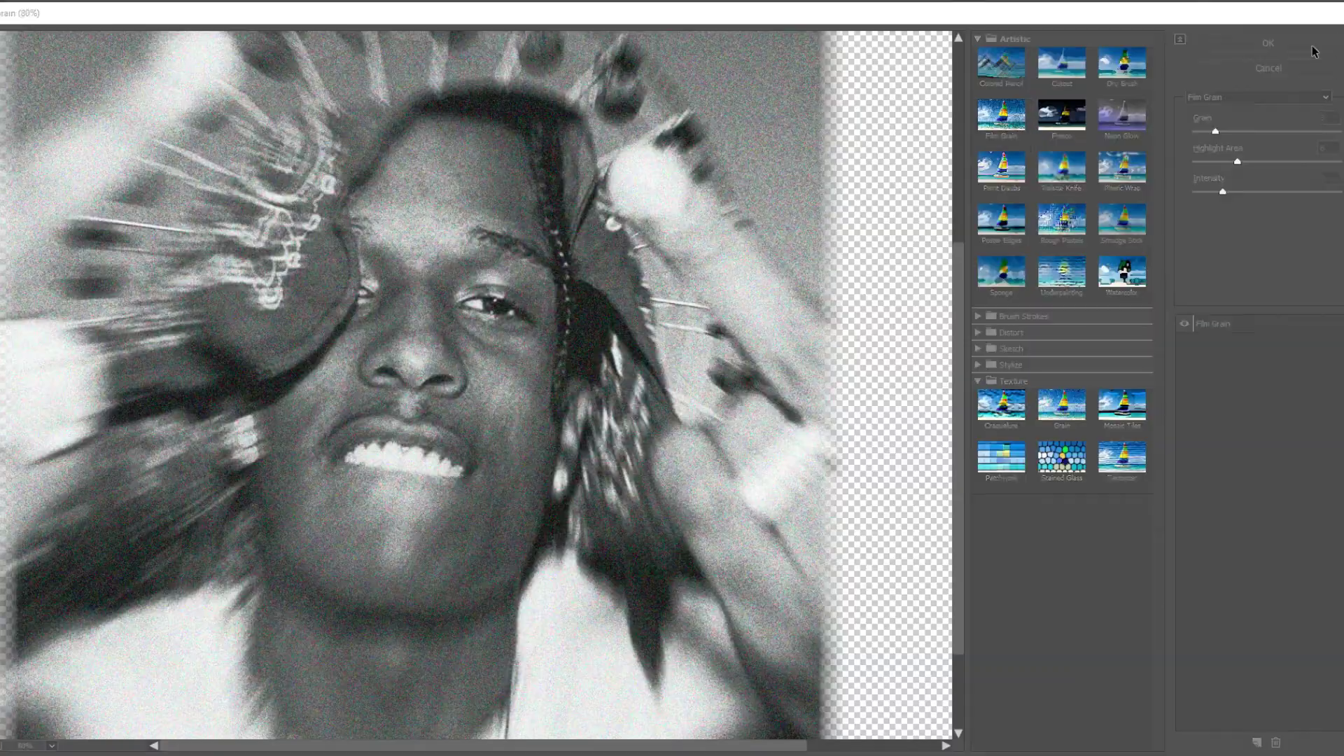
scroll(737, 435, "down", 3)
scroll(737, 438, "up", 3)
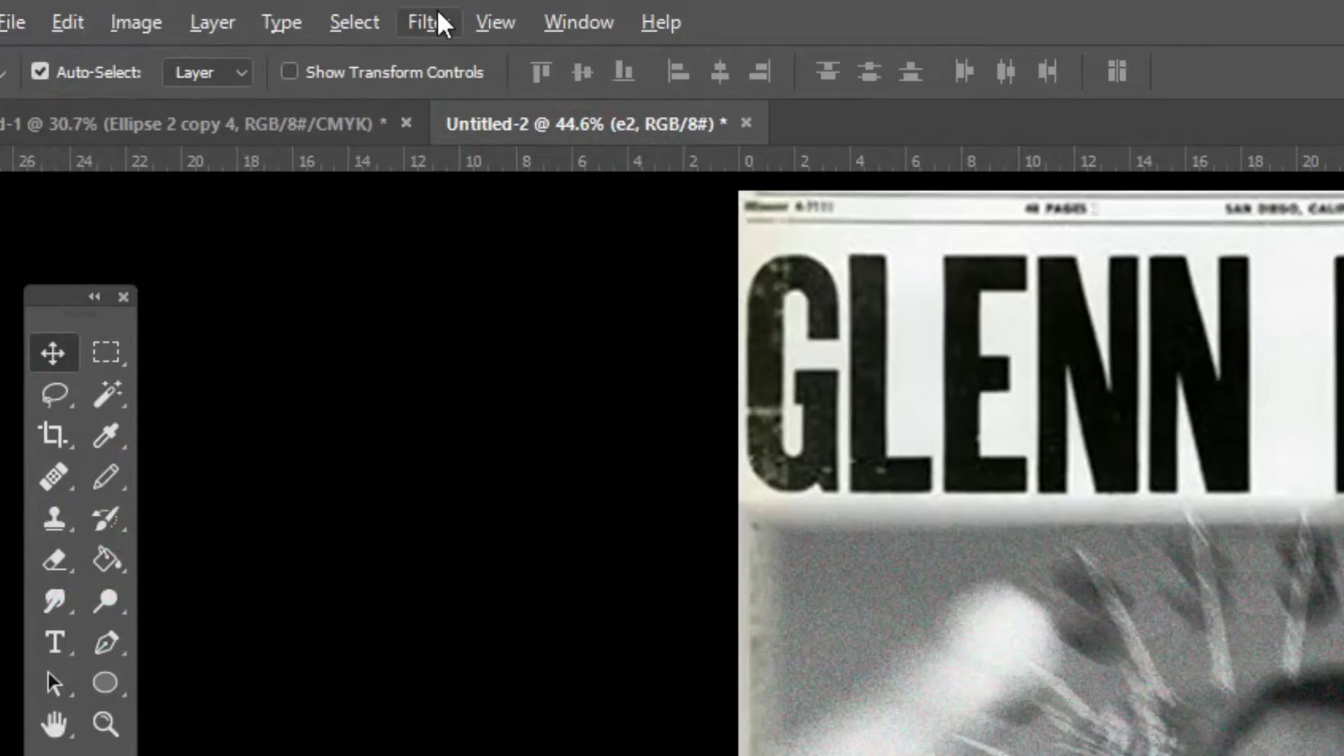
Apply the Texturizer effect to the e2 layer with Canvas texture, relief 7 and light from the top.
left_click(203, 10)
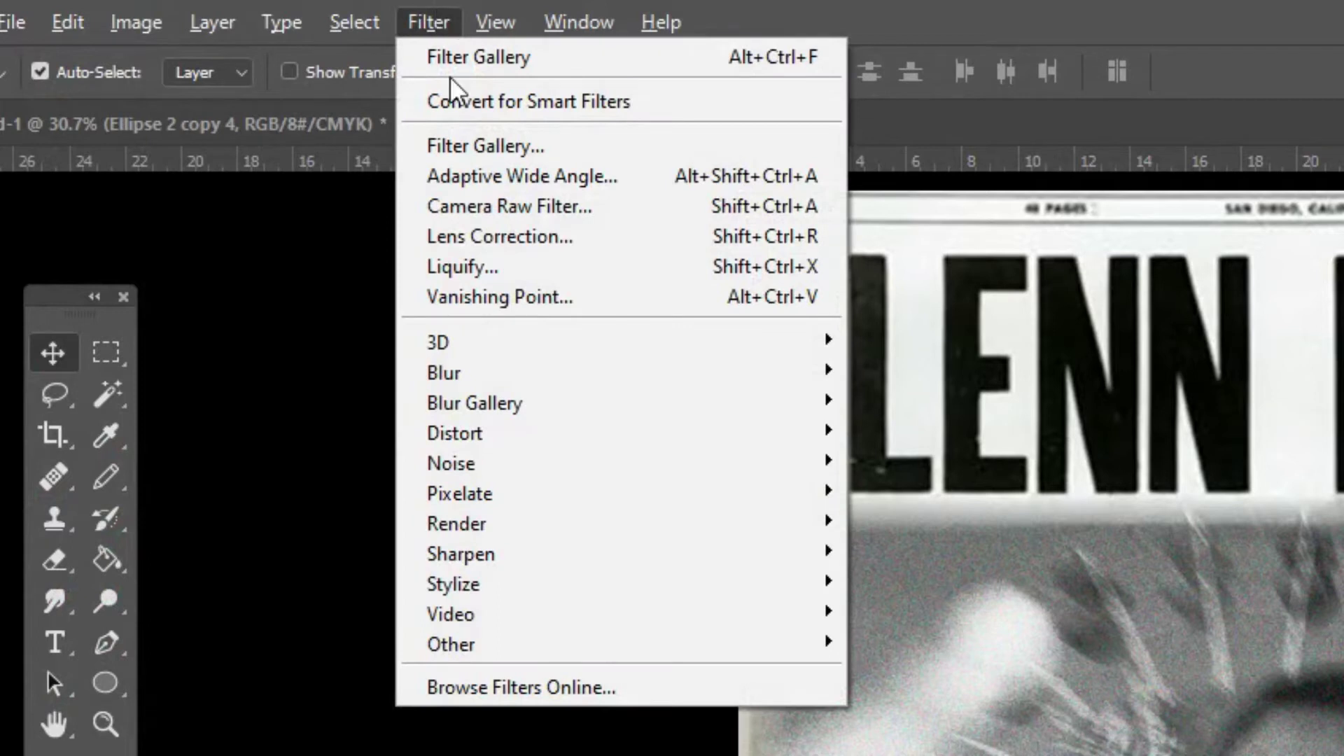
left_click(457, 144)
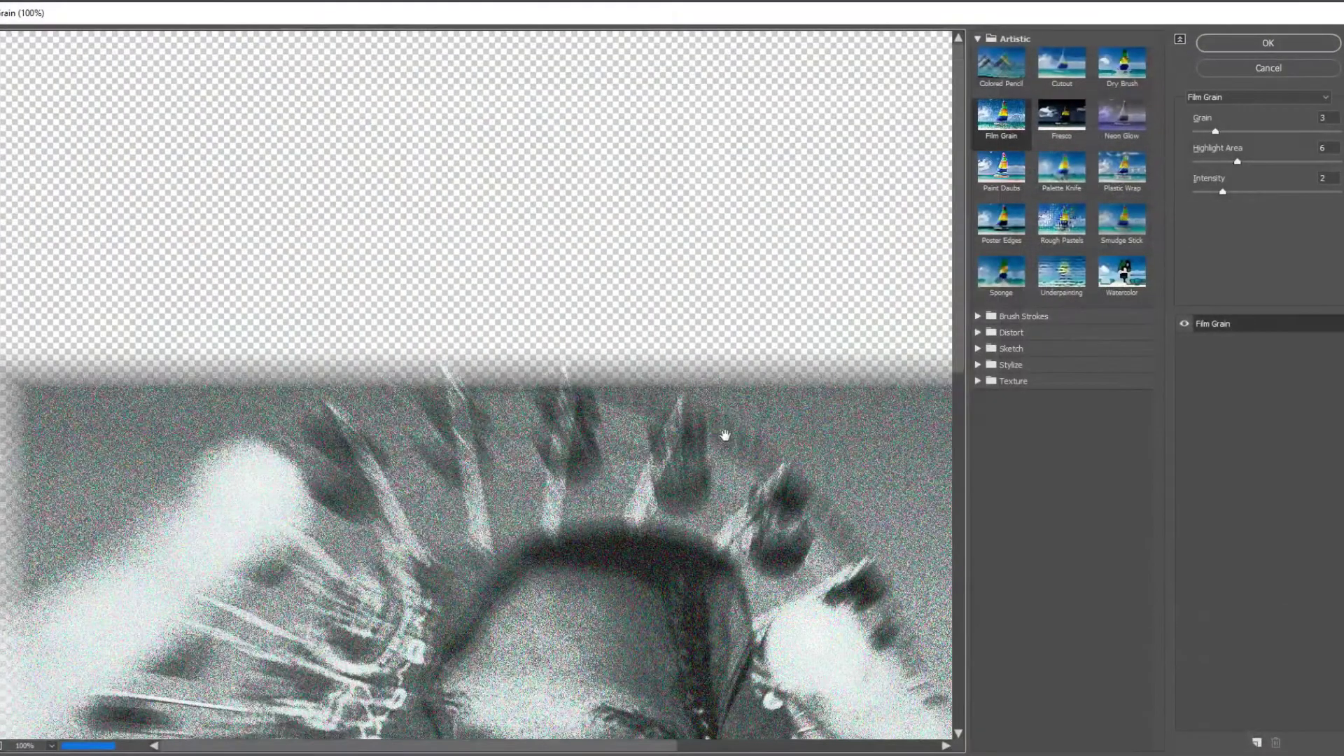
scroll(719, 432, "down", 5)
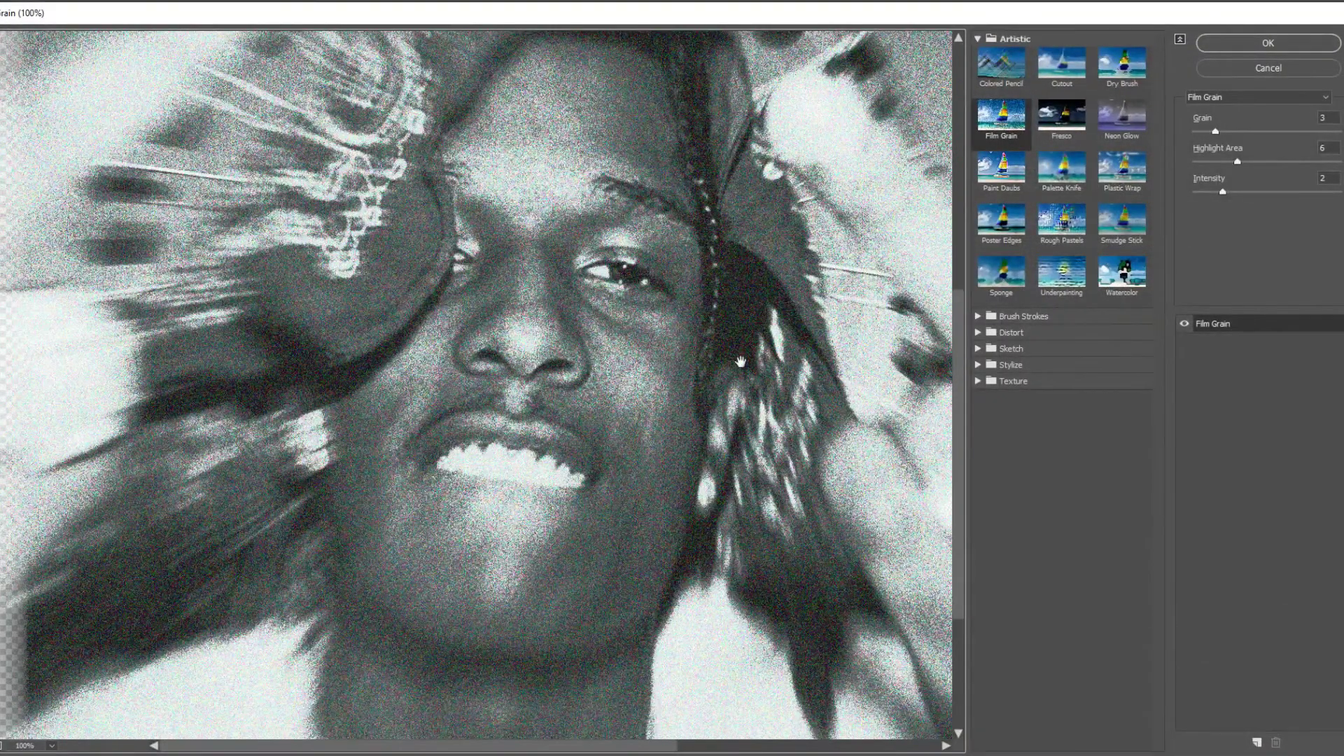
left_click(1040, 382)
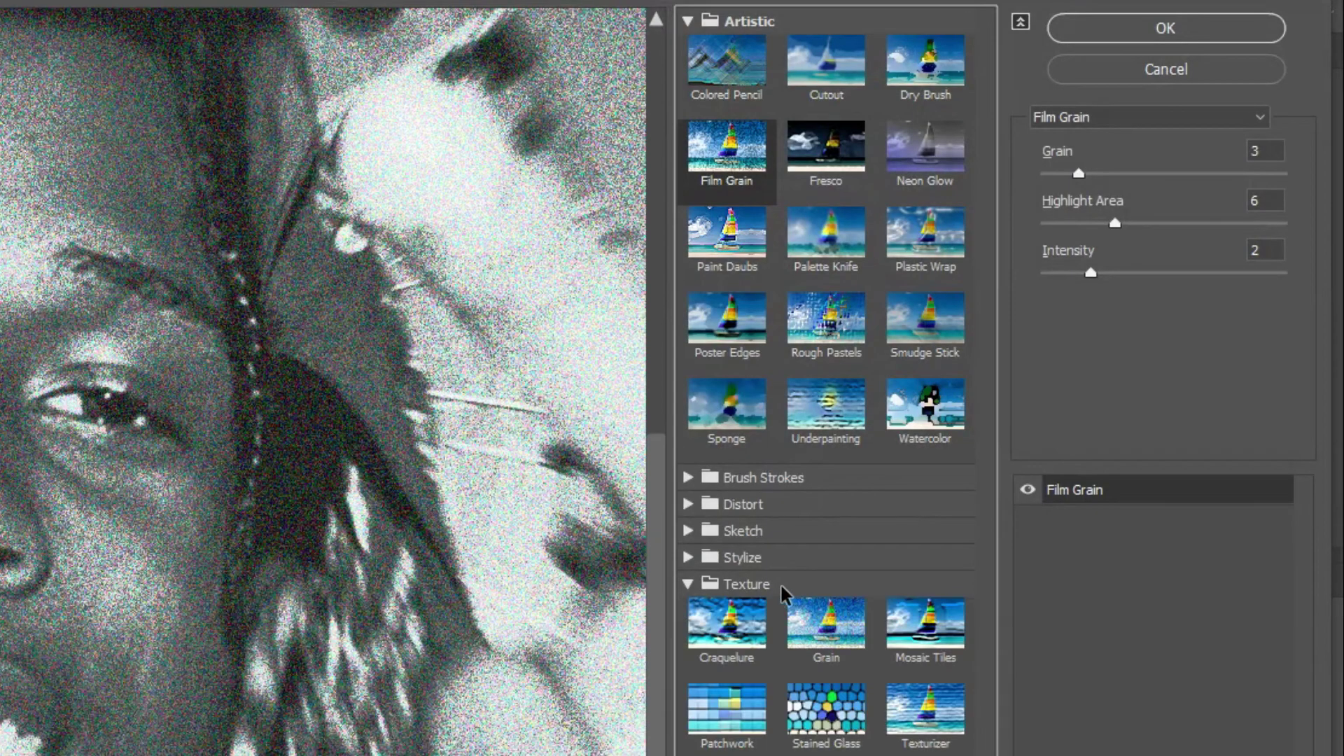
left_click(925, 710)
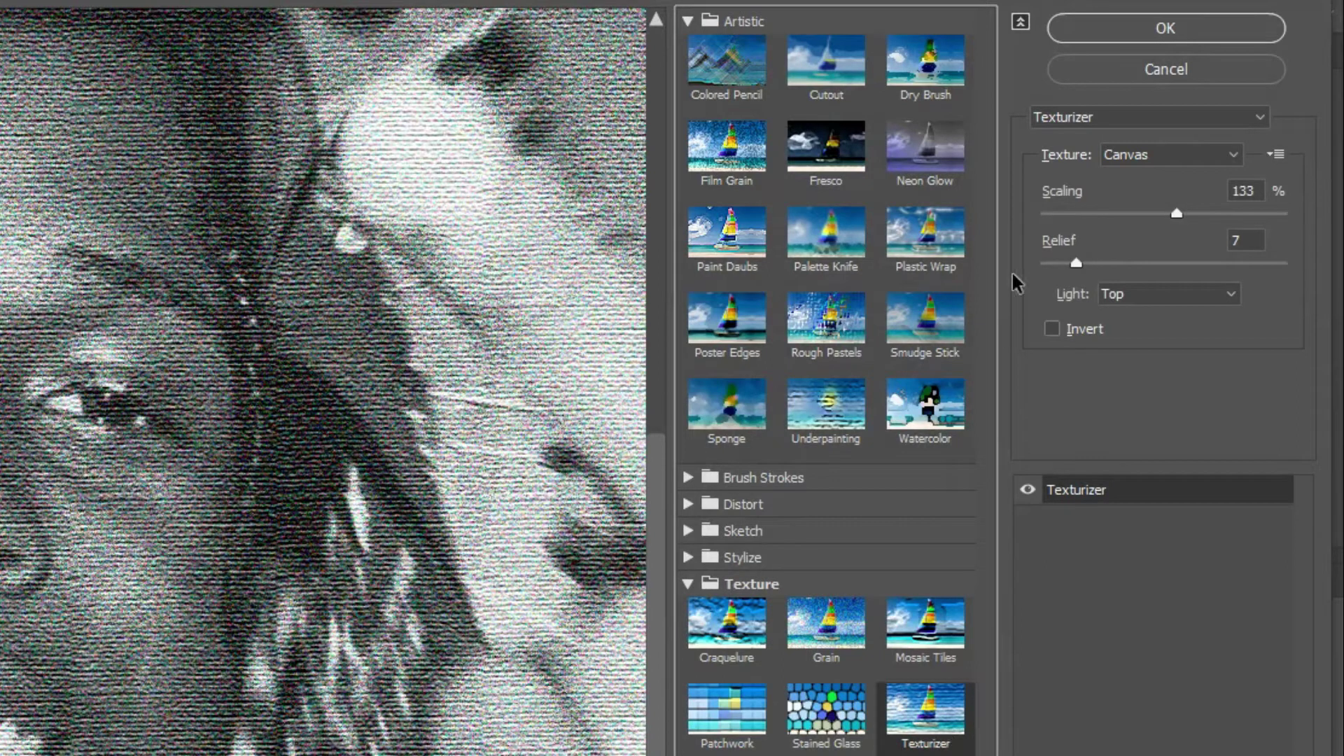
left_click(1126, 154)
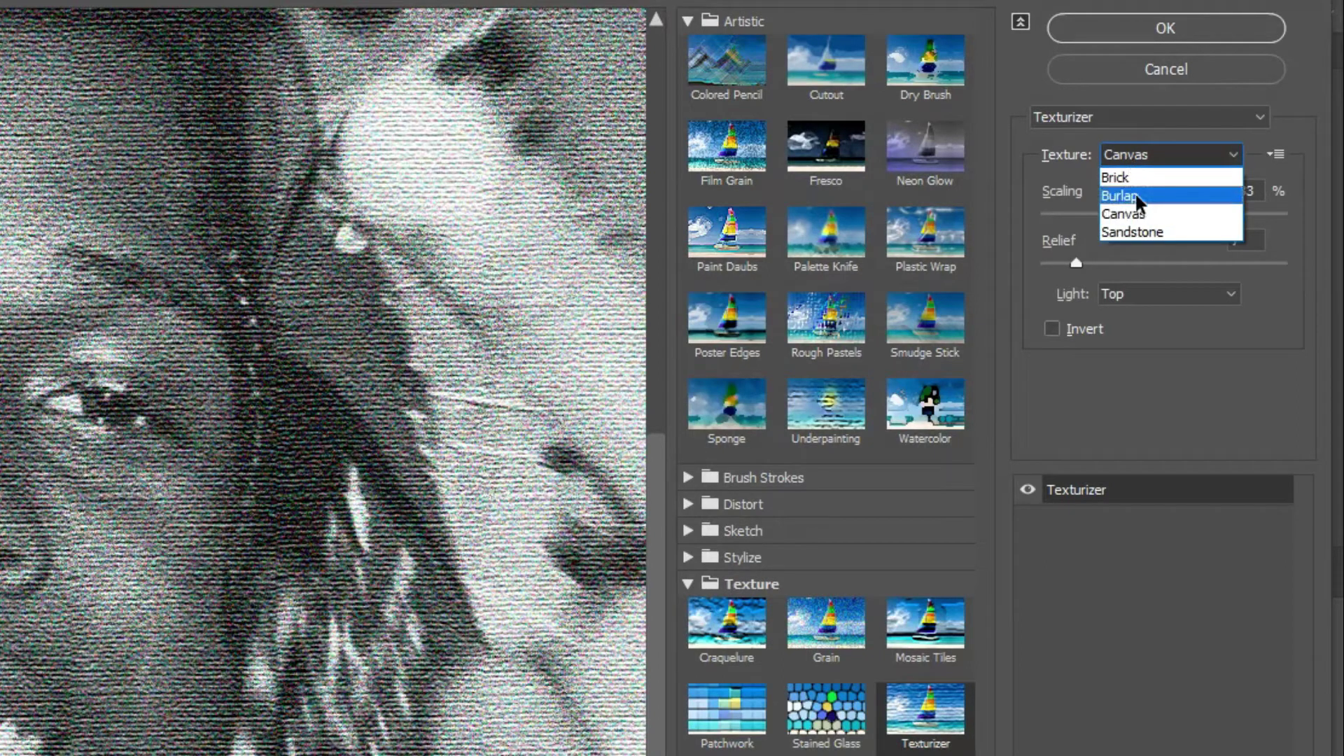
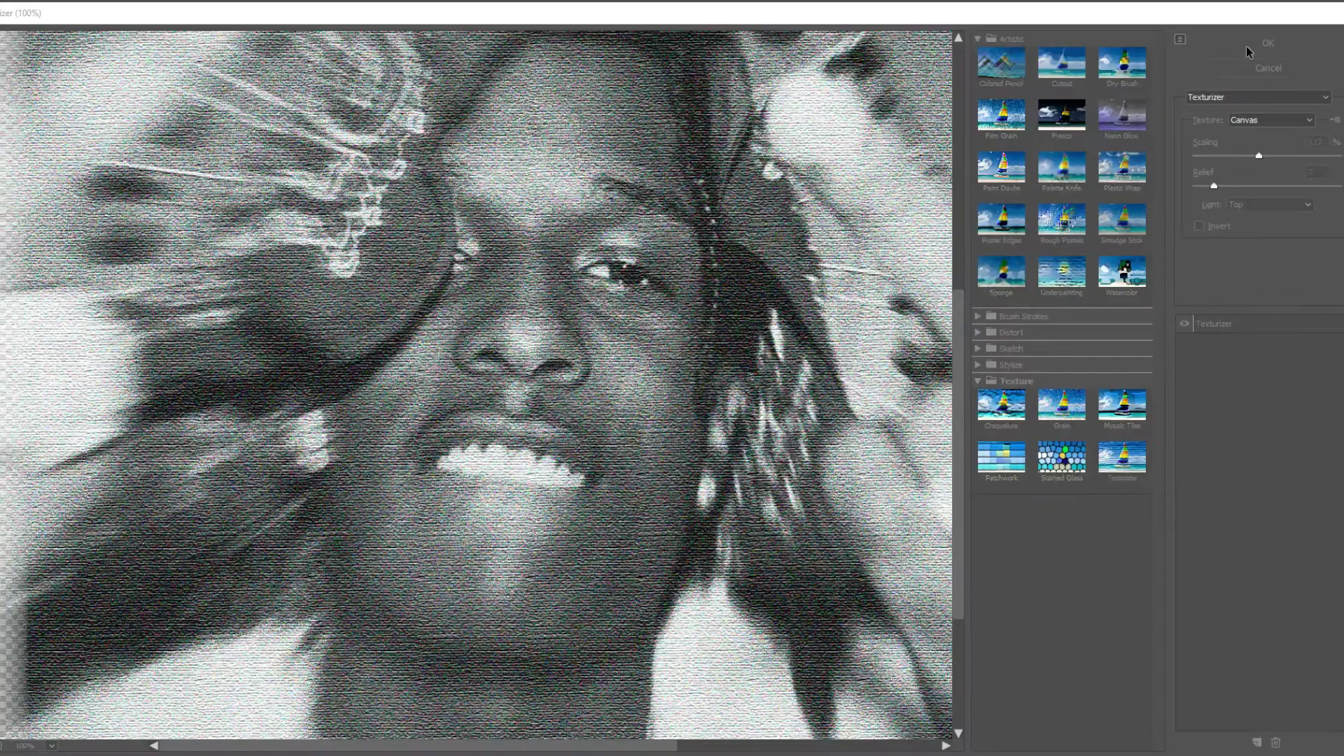
left_click(1137, 31)
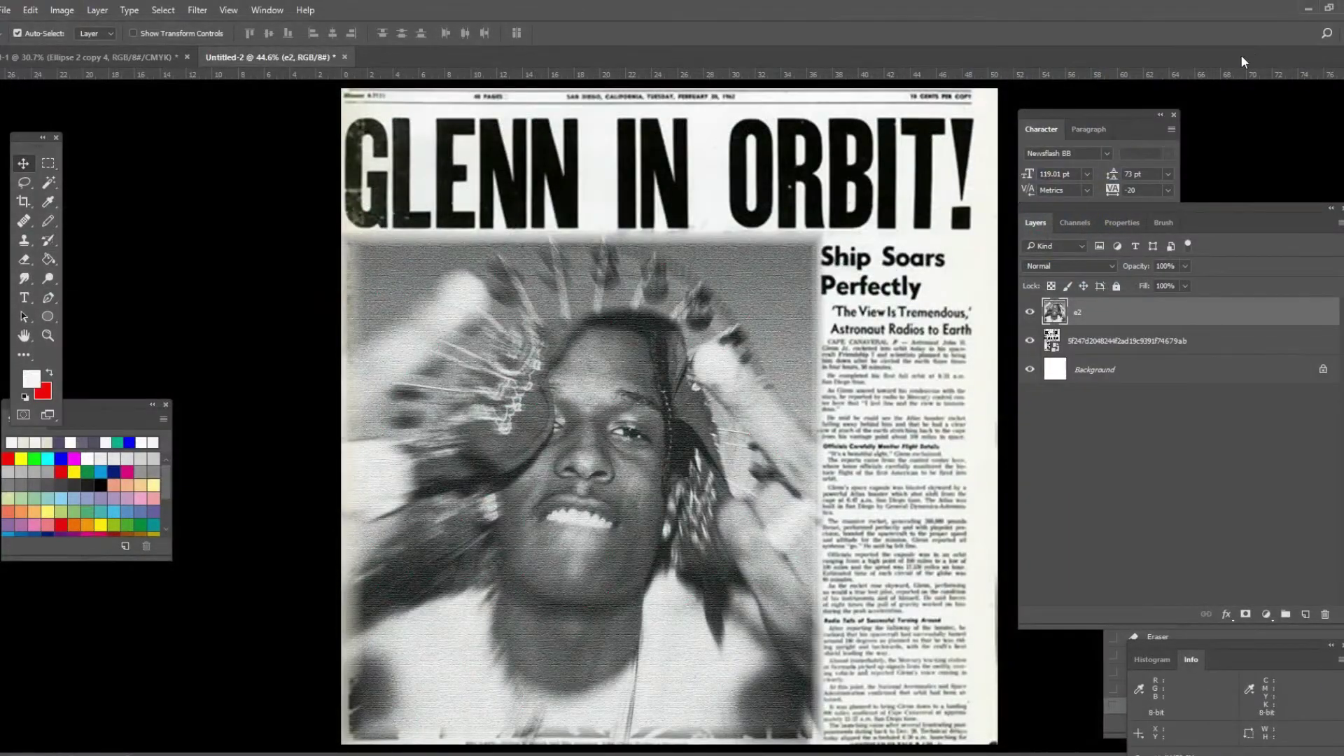
scroll(636, 440, "up", 5)
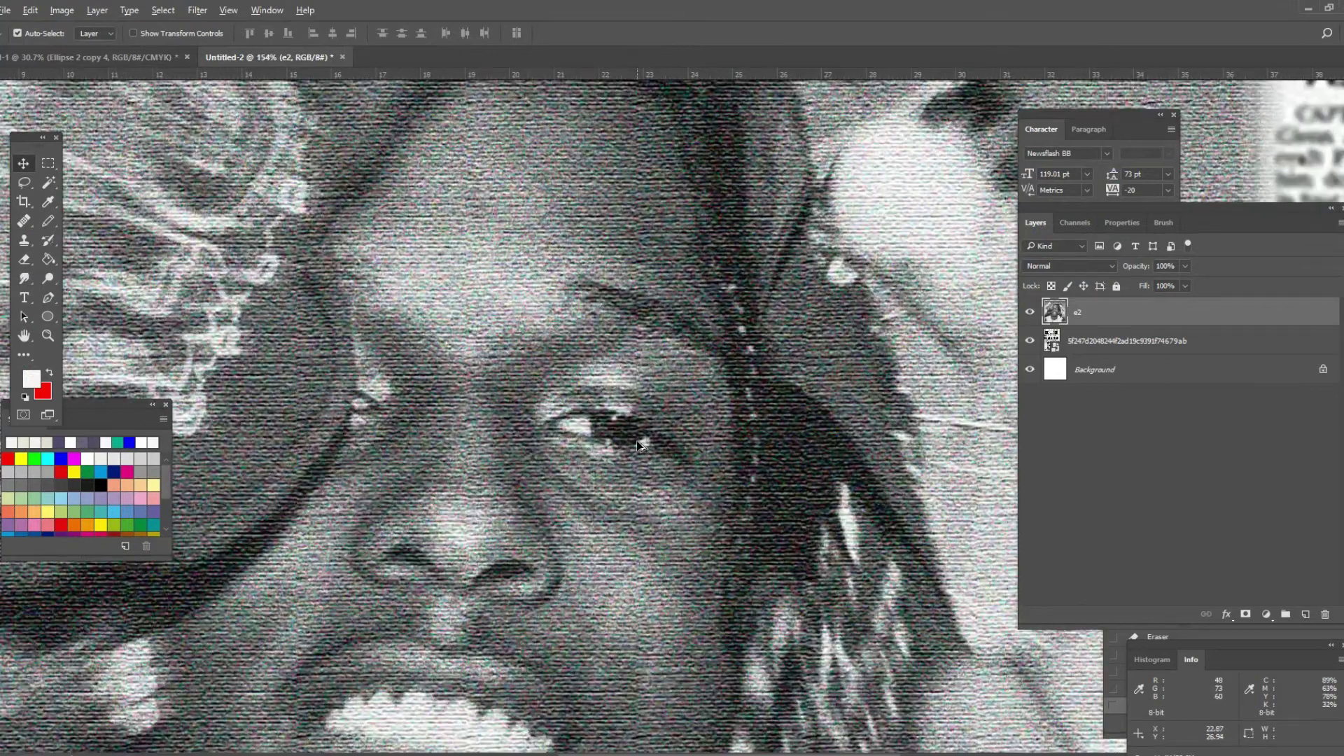
scroll(636, 439, "down", 5)
Place the Download-Black-Photocopy-Textures-for-photoshop image from the textures folder and stretch it to cover the whole portrait area.
key("alt+Tab")
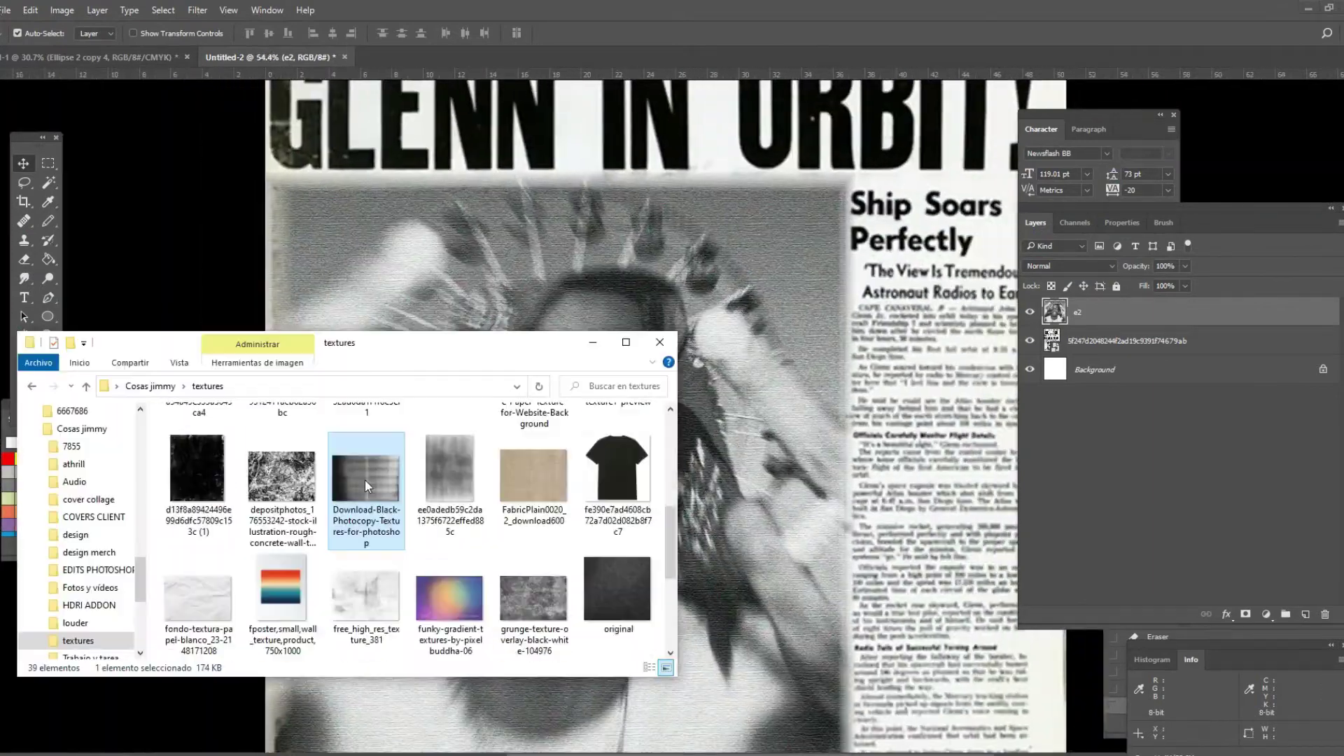
left_click_drag(366, 485, 606, 601)
scroll(762, 448, "down", 2)
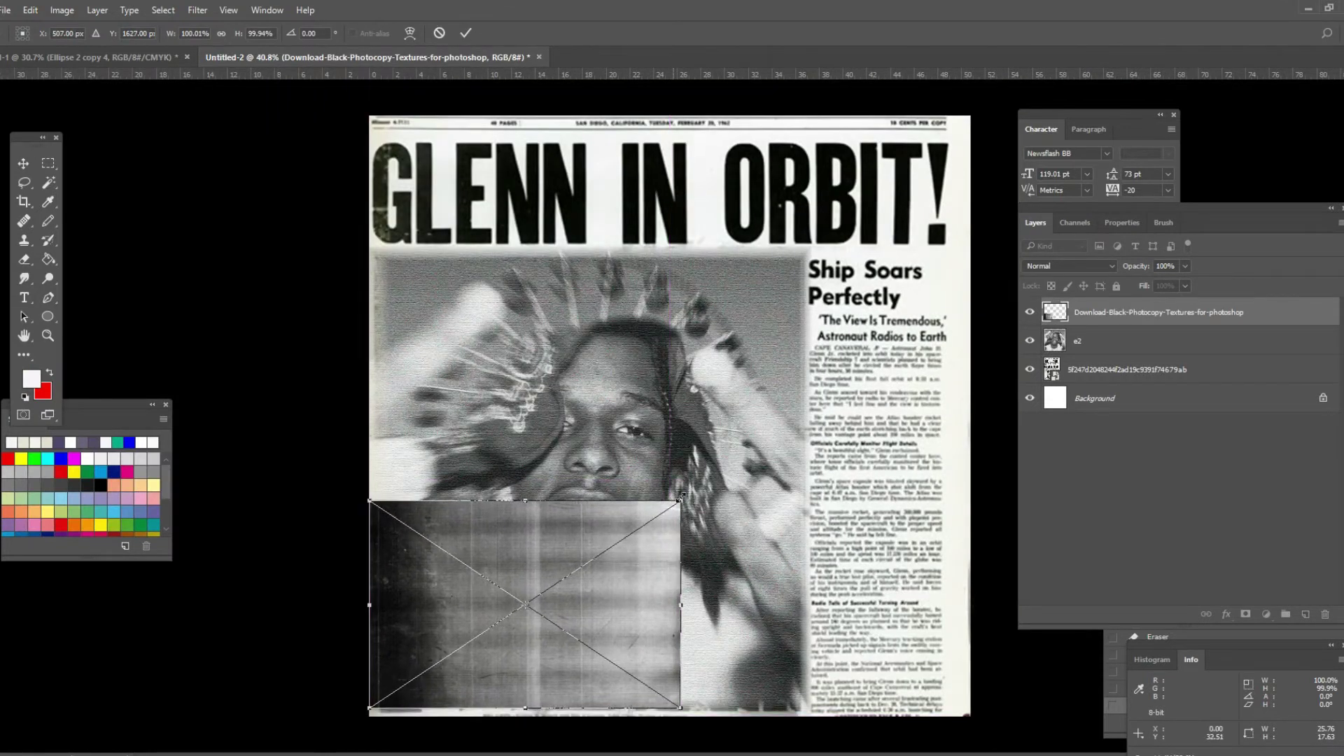
left_click_drag(681, 499, 812, 245)
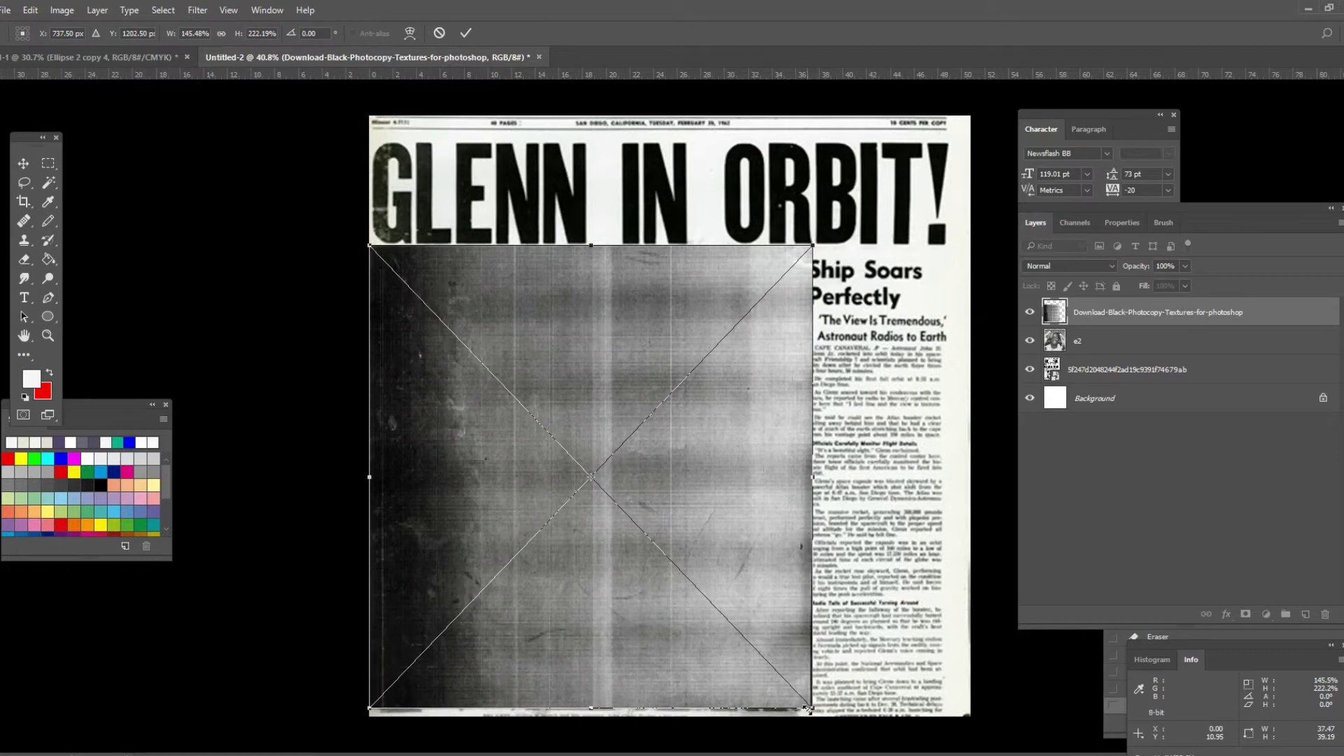
left_click_drag(809, 708, 812, 716)
left_click(467, 33)
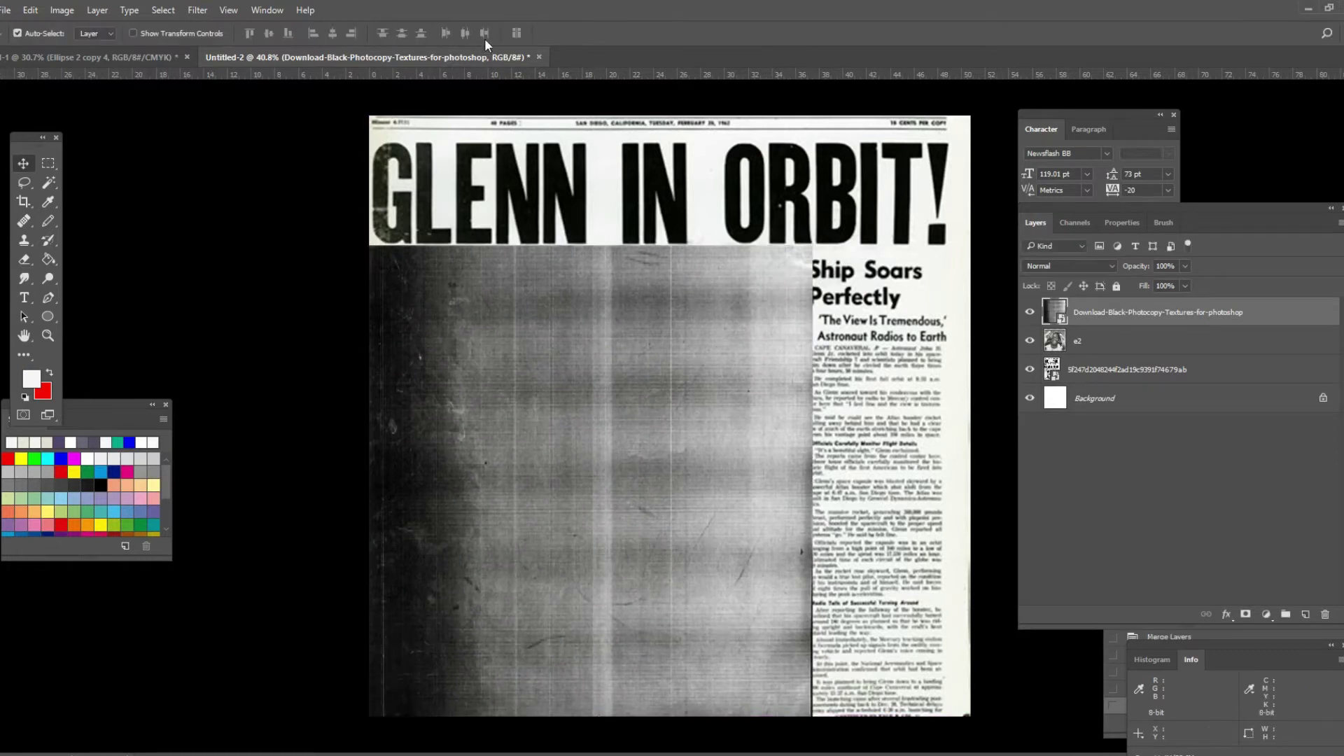
Clip the photocopy texture layer to the e2 portrait and set its blend mode to Overlay.
right_click(1134, 314)
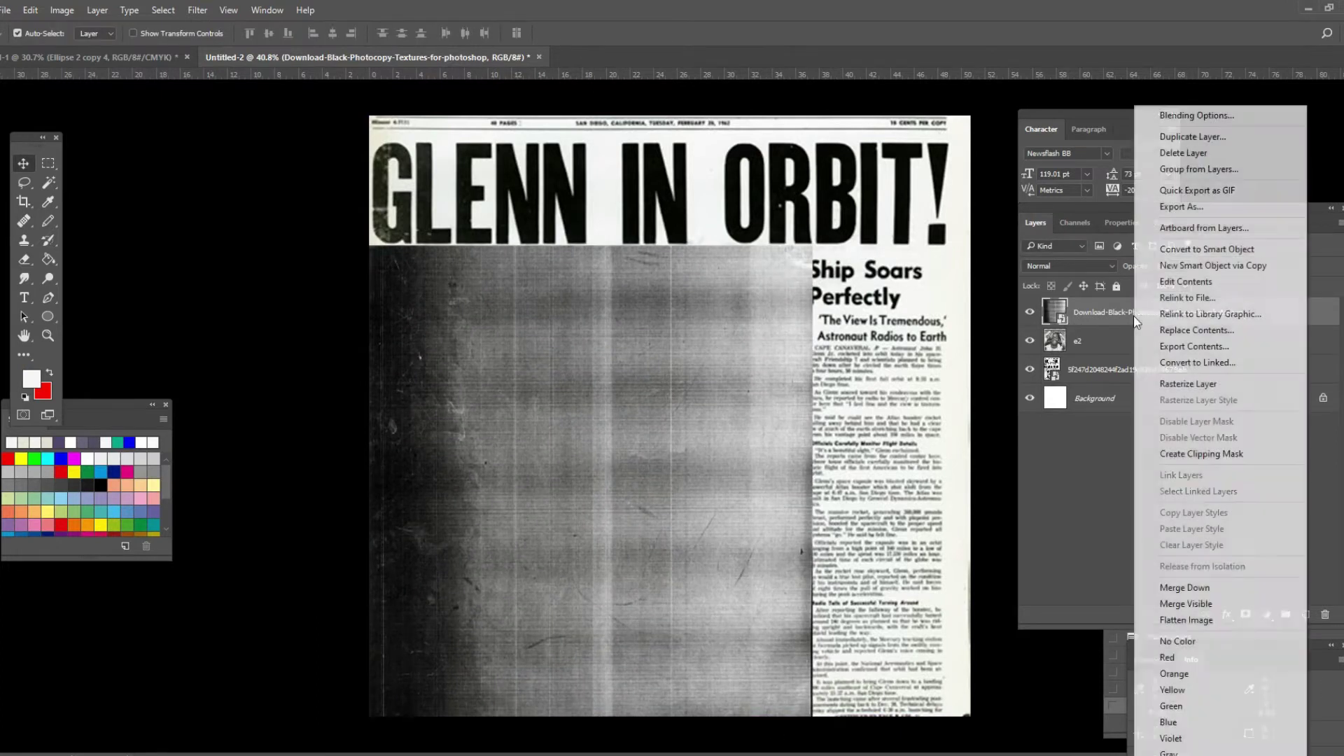
left_click(1227, 456)
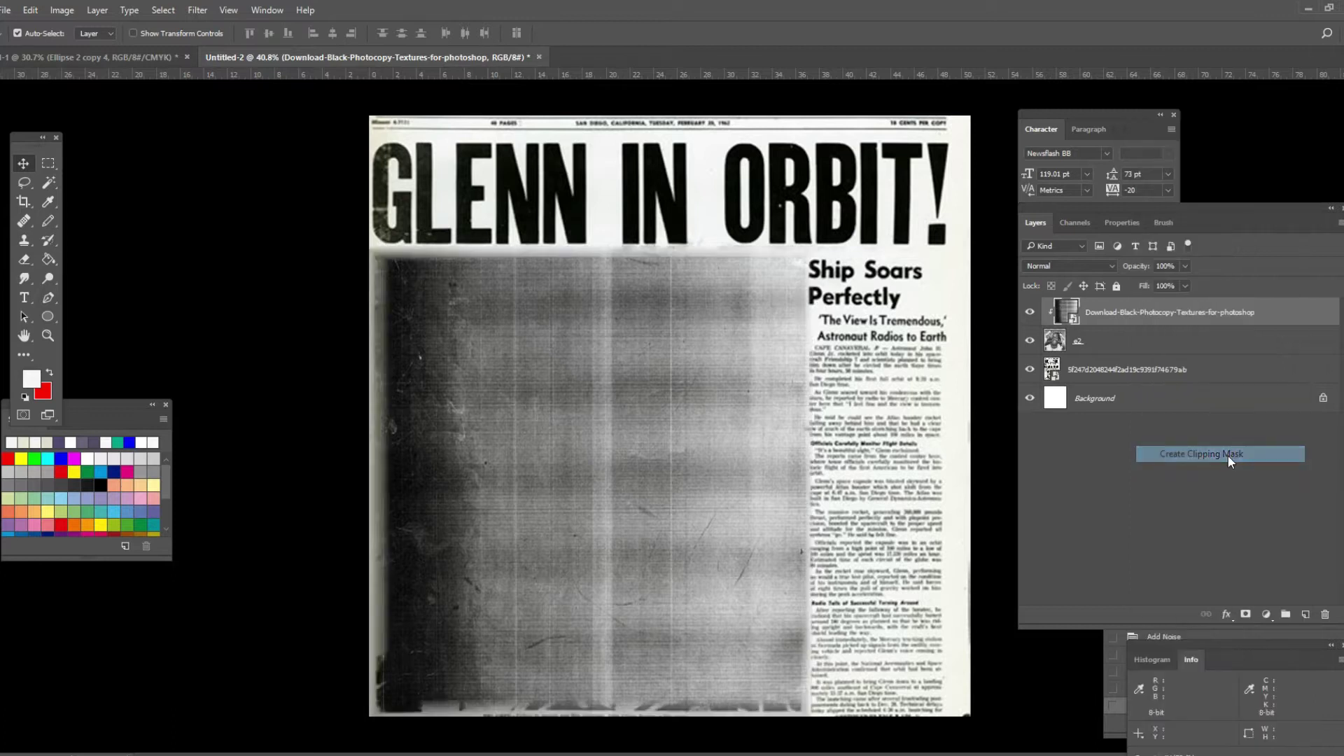
left_click(1084, 272)
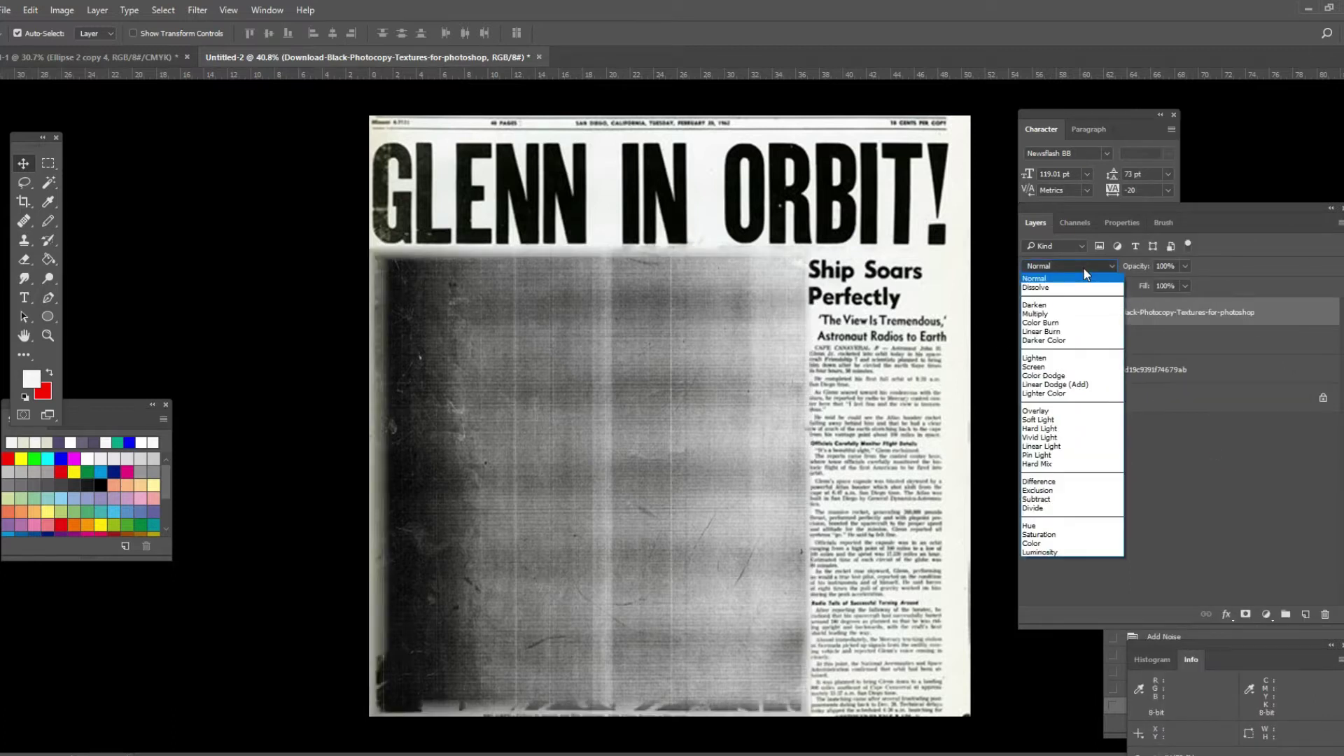
left_click(1058, 412)
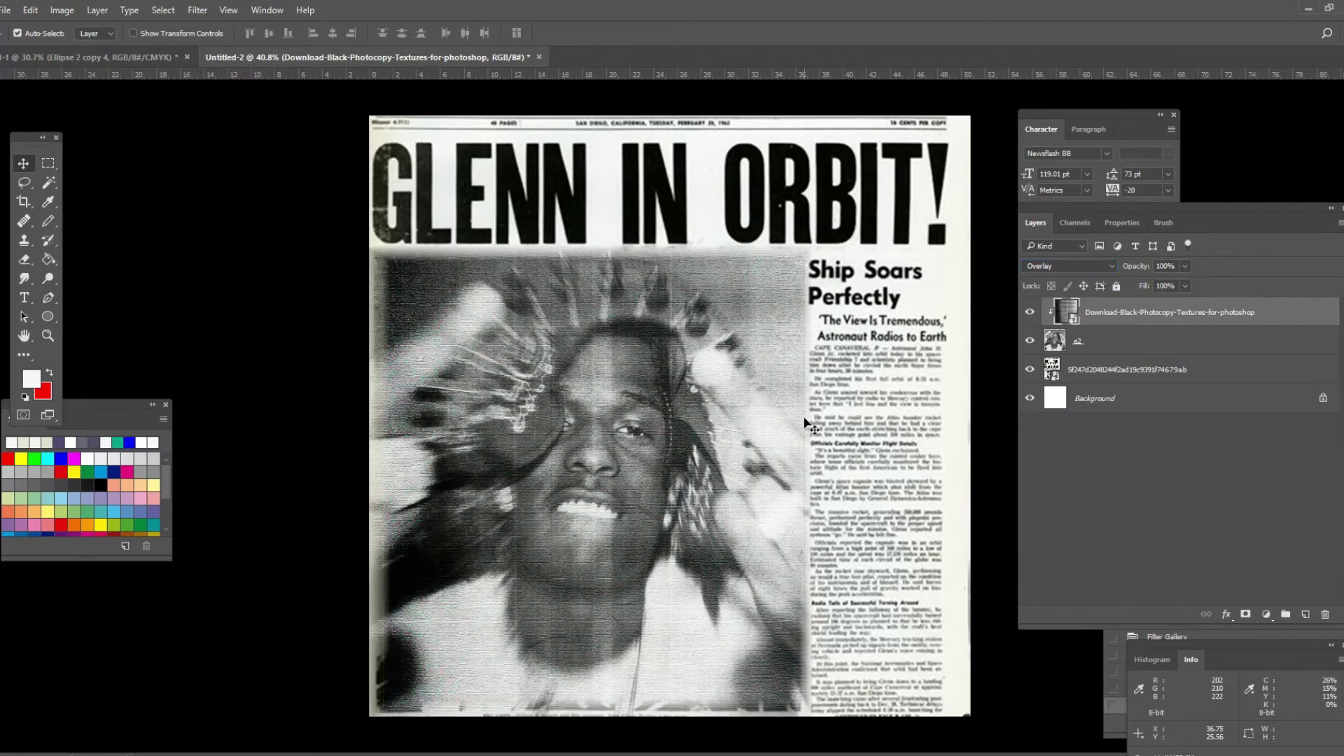
Reduce the photocopy texture layer's opacity to 83%.
scroll(805, 423, "down", 5)
scroll(678, 514, "up", 3)
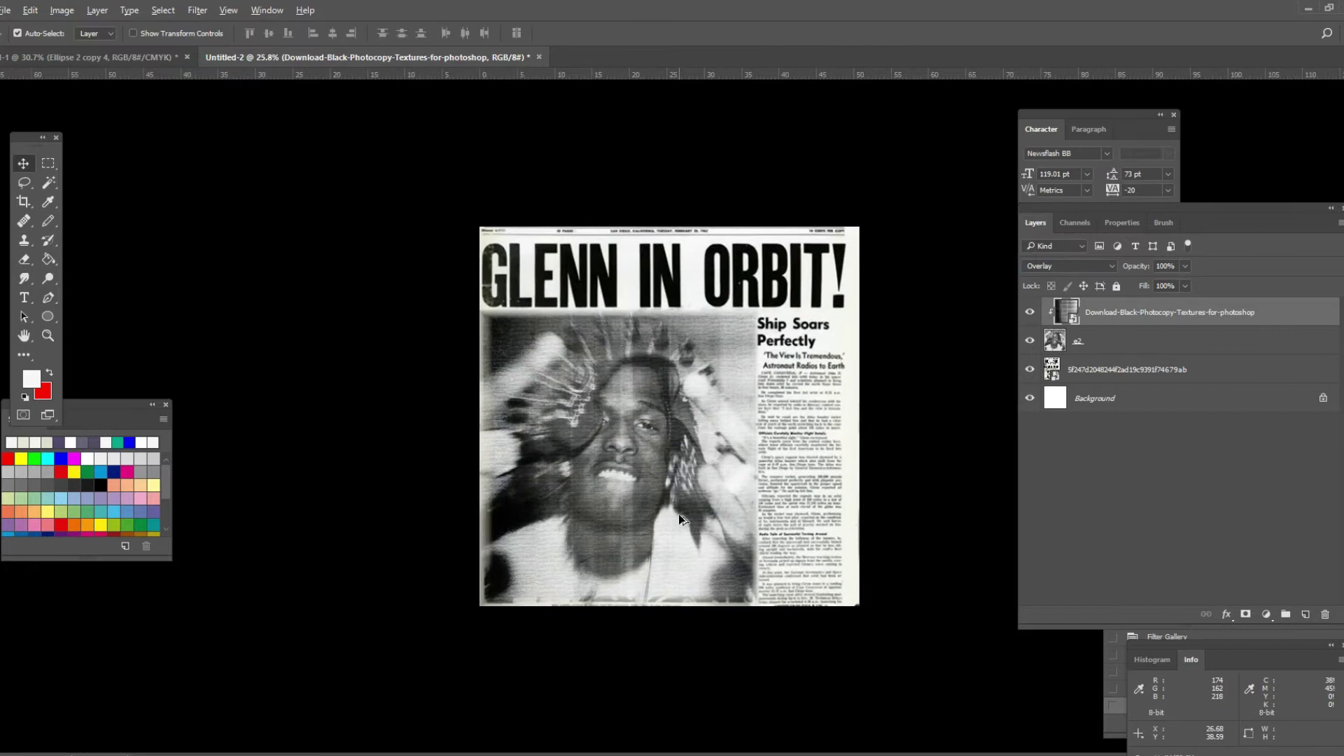
scroll(678, 514, "up", 2)
left_click_drag(1138, 271, 1132, 271)
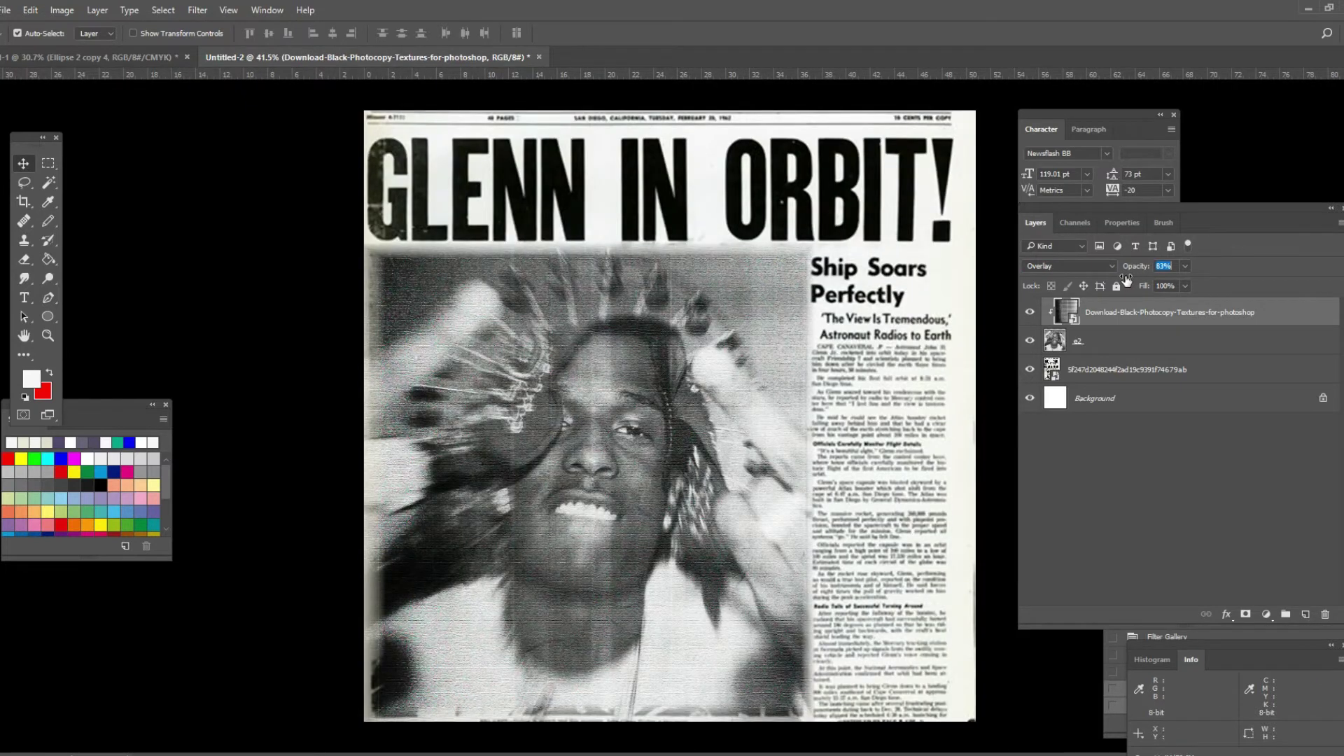
Compare the portrait with and without the photocopy texture layer.
left_click(1029, 317)
left_click(1030, 316)
scroll(787, 397, "down", 1)
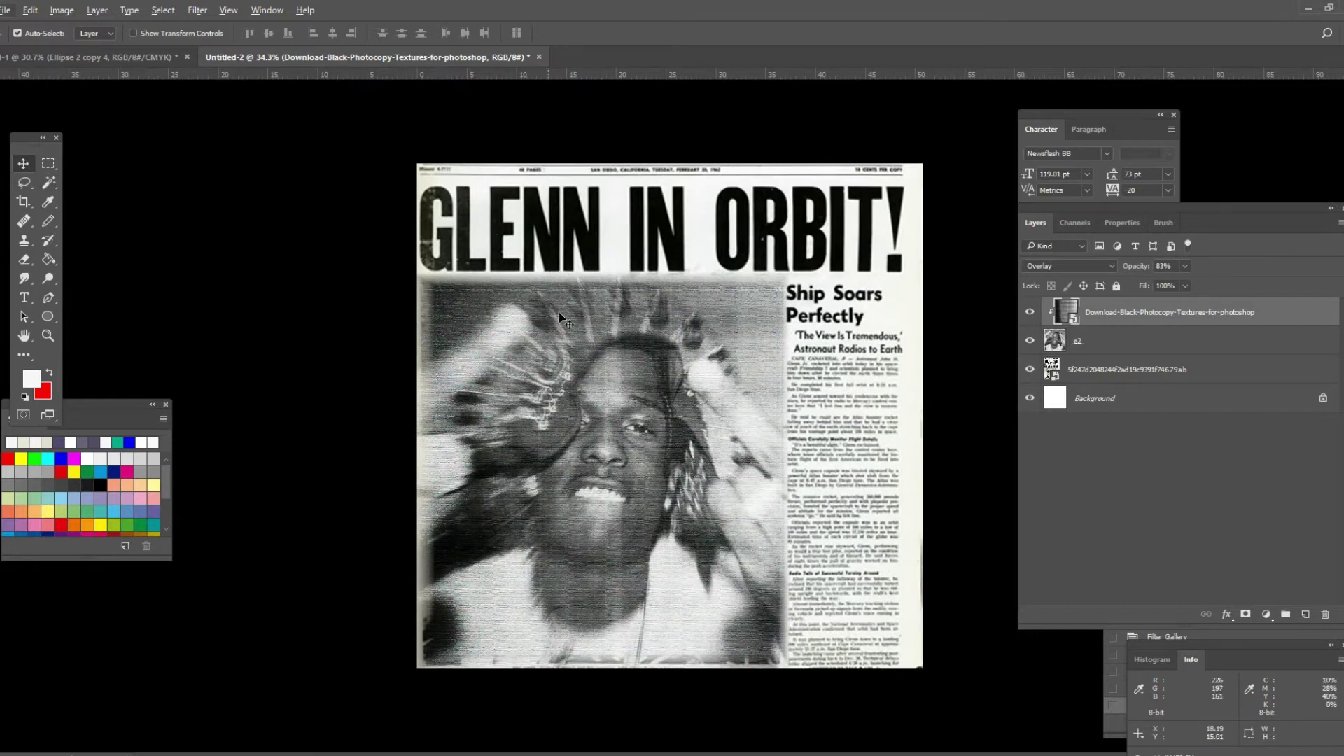
scroll(655, 391, "down", 1)
Rasterize the newspaper page layer 5f247d2048244f2ad19c9391f74679ab so that it can be painted on.
scroll(667, 355, "up", 3)
key("b")
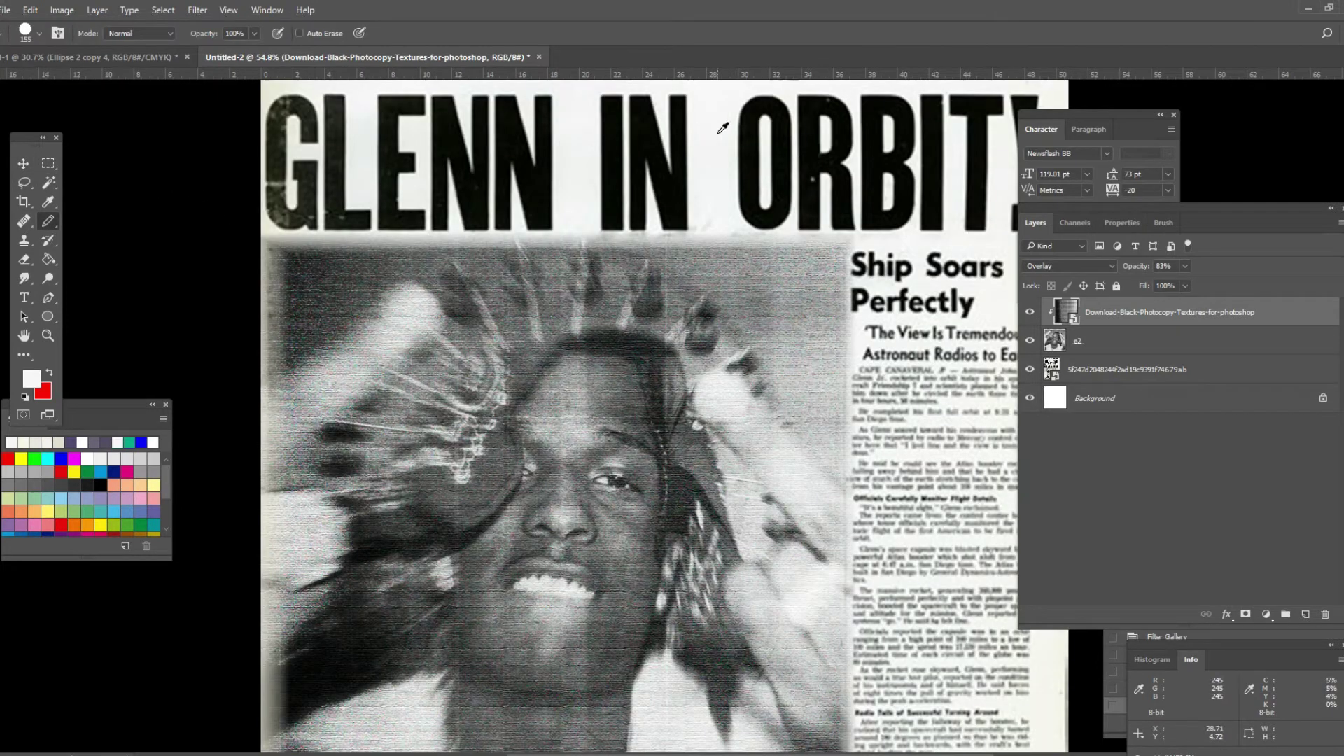
right_click(1087, 371)
left_click(1147, 384)
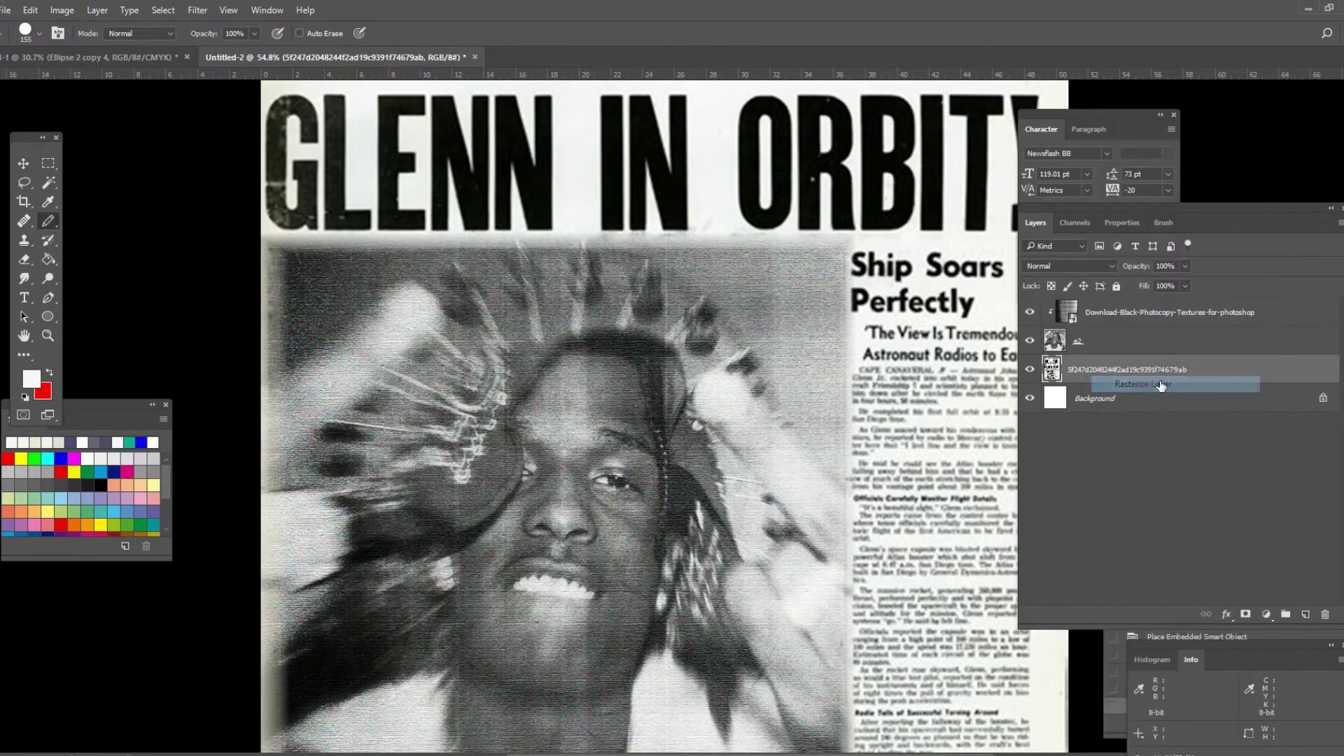
Paint over the whole GLENN IN ORBIT! headline with the Pencil tool in the paper's off-white.
scroll(728, 168, "up", 2)
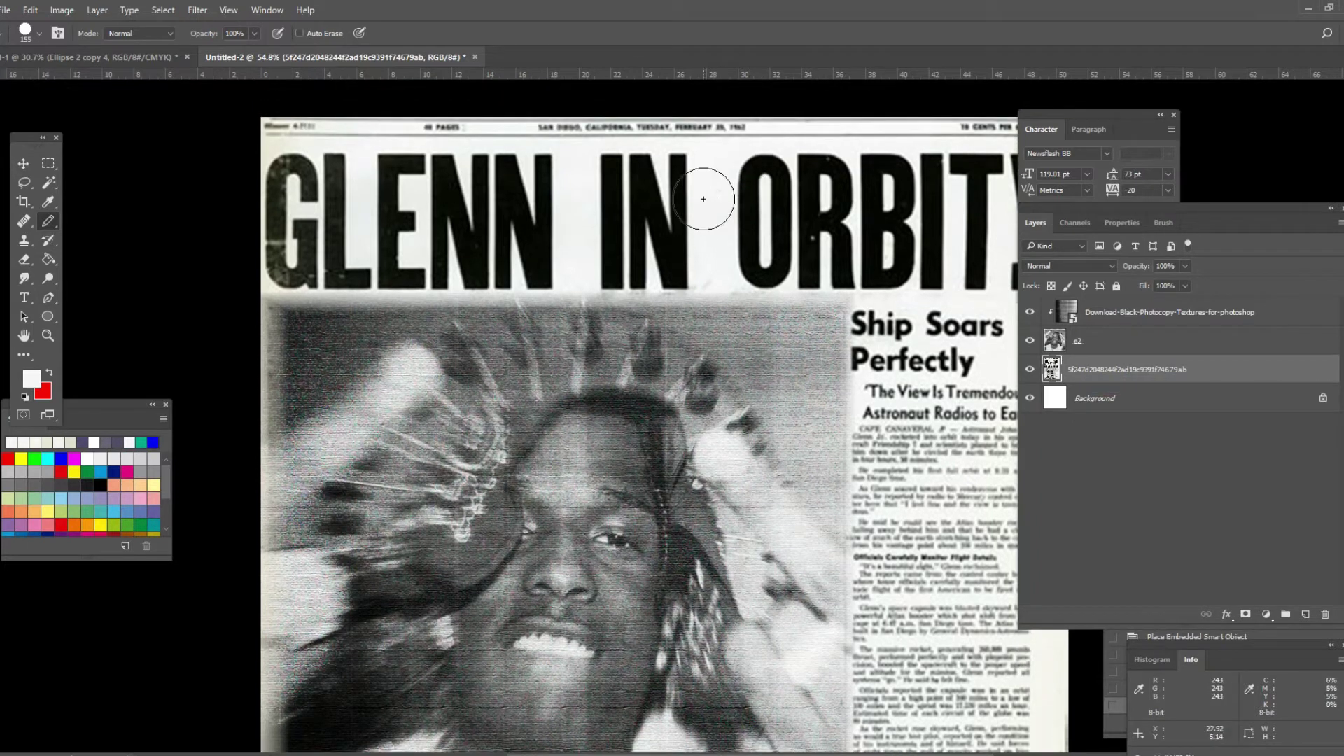
mouse_move(699, 195)
left_mouse_down()
mouse_move(795, 195)
mouse_move(853, 223)
mouse_move(768, 219)
mouse_move(770, 234)
mouse_move(705, 238)
mouse_move(638, 211)
mouse_move(672, 186)
mouse_move(642, 180)
mouse_move(813, 177)
mouse_move(910, 189)
mouse_move(882, 224)
mouse_move(823, 239)
mouse_move(930, 238)
left_mouse_up()
scroll(800, 228, "down", 1)
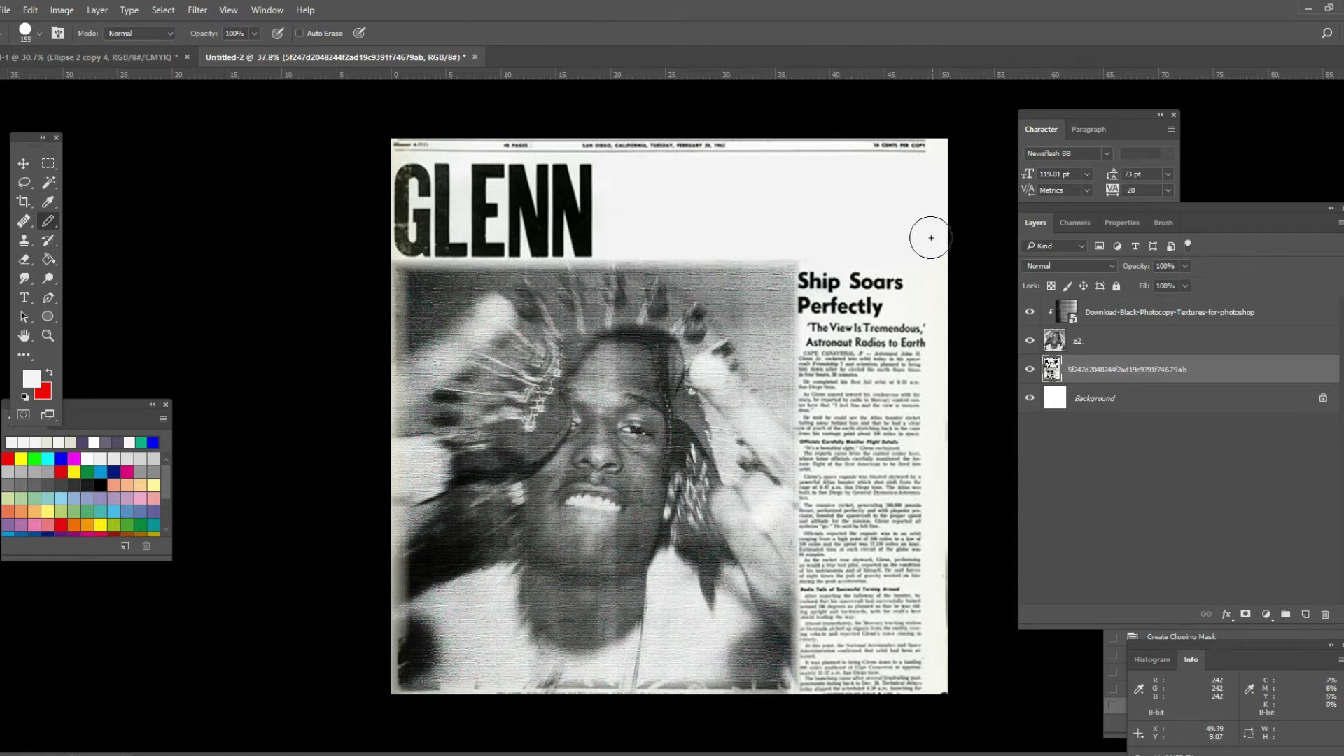
mouse_move(658, 224)
left_mouse_down()
mouse_move(591, 238)
mouse_move(625, 226)
mouse_move(444, 233)
mouse_move(429, 180)
mouse_move(450, 174)
mouse_move(494, 188)
mouse_move(541, 178)
mouse_move(542, 191)
mouse_move(571, 178)
mouse_move(567, 200)
mouse_move(590, 233)
mouse_move(409, 240)
mouse_move(405, 177)
left_mouse_up()
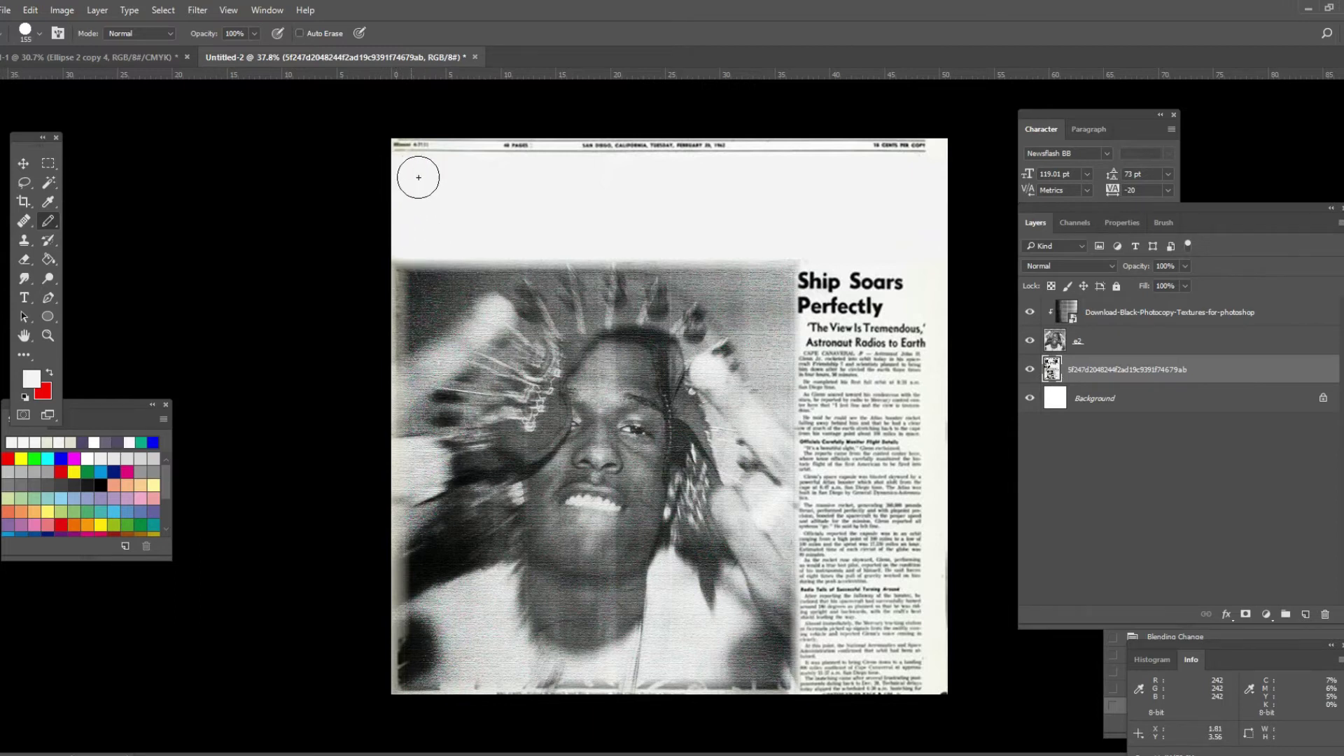
scroll(435, 213, "up", 2)
scroll(490, 221, "down", 3)
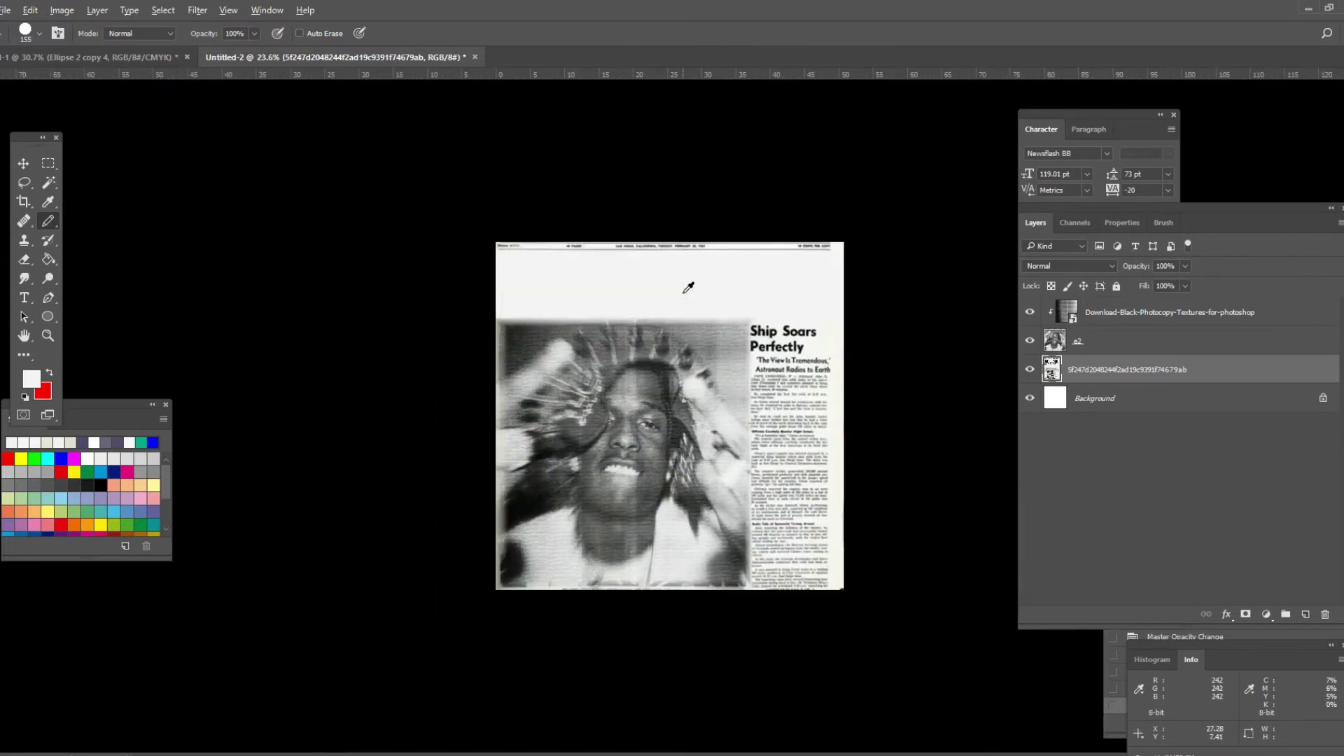
Start a text line in the blank headline area in Newsflash BB at 124.01 pt with the colour 000000.
scroll(689, 286, "up", 1)
key("t")
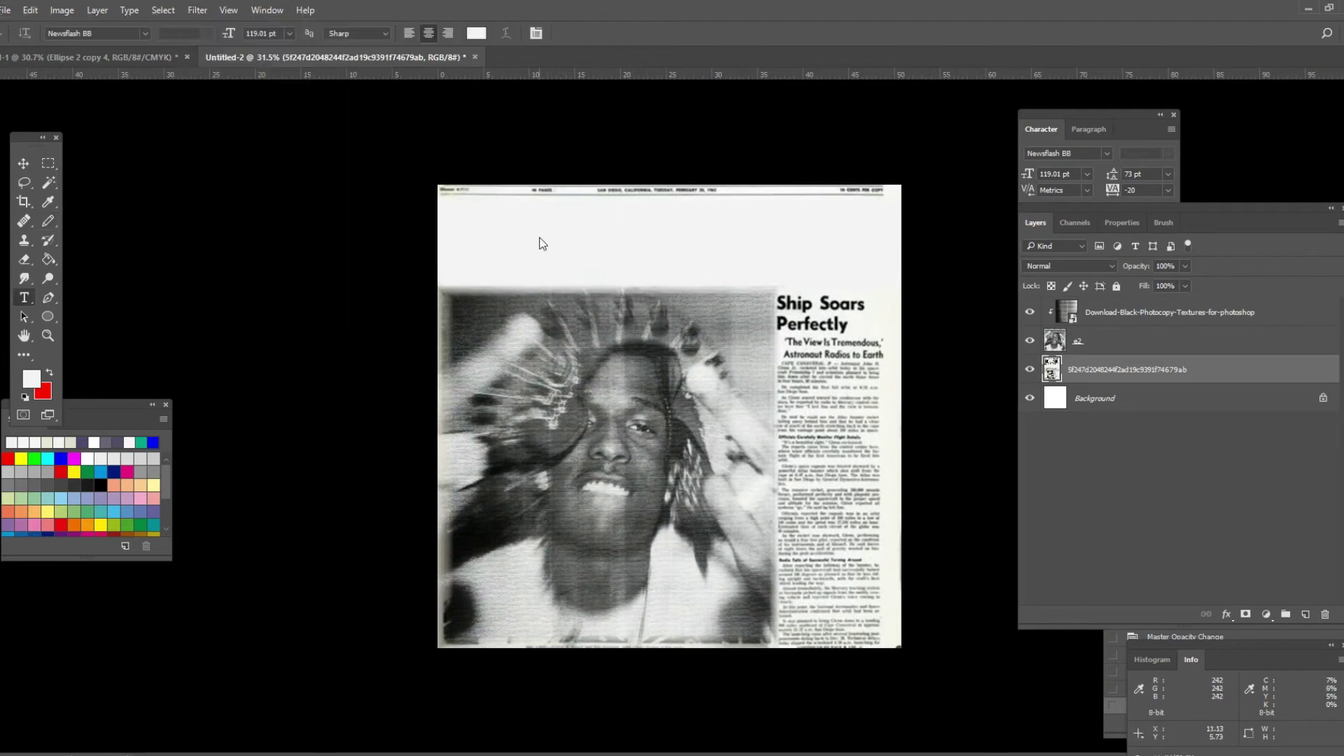
left_click(511, 227)
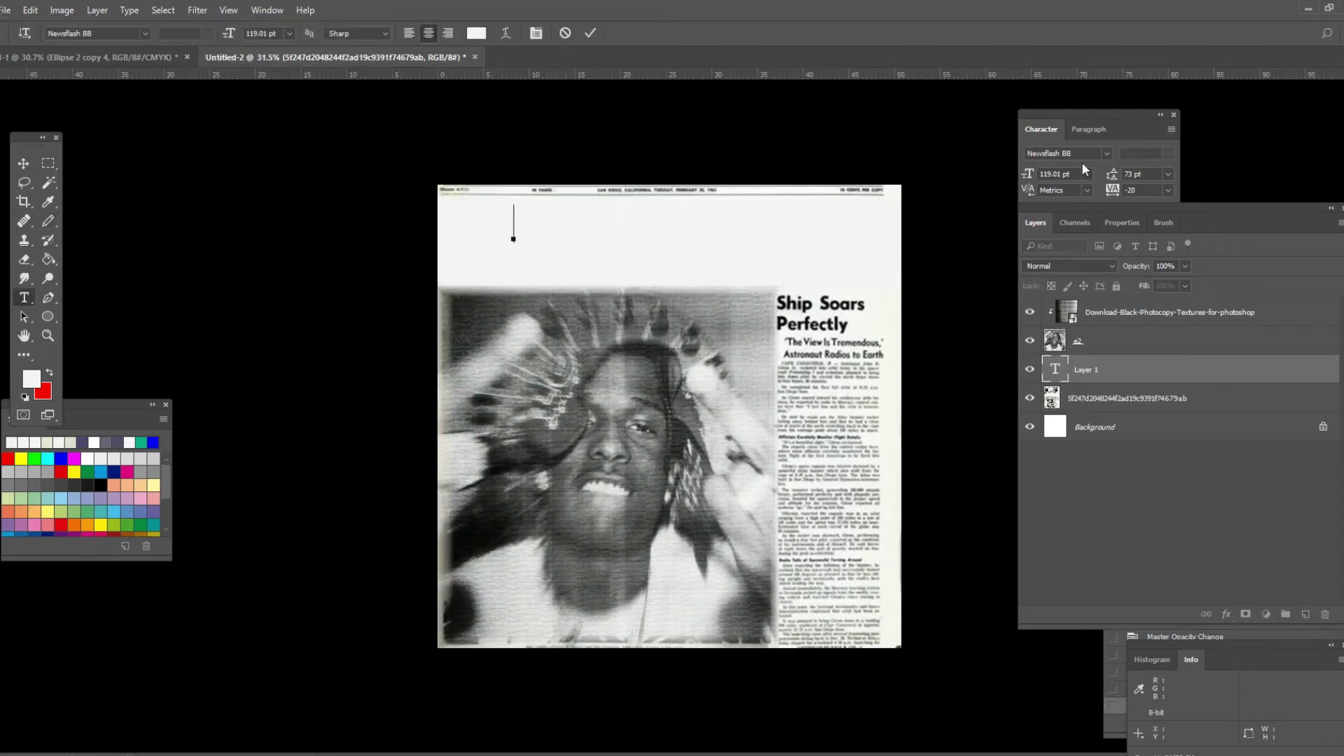
left_click(1091, 155)
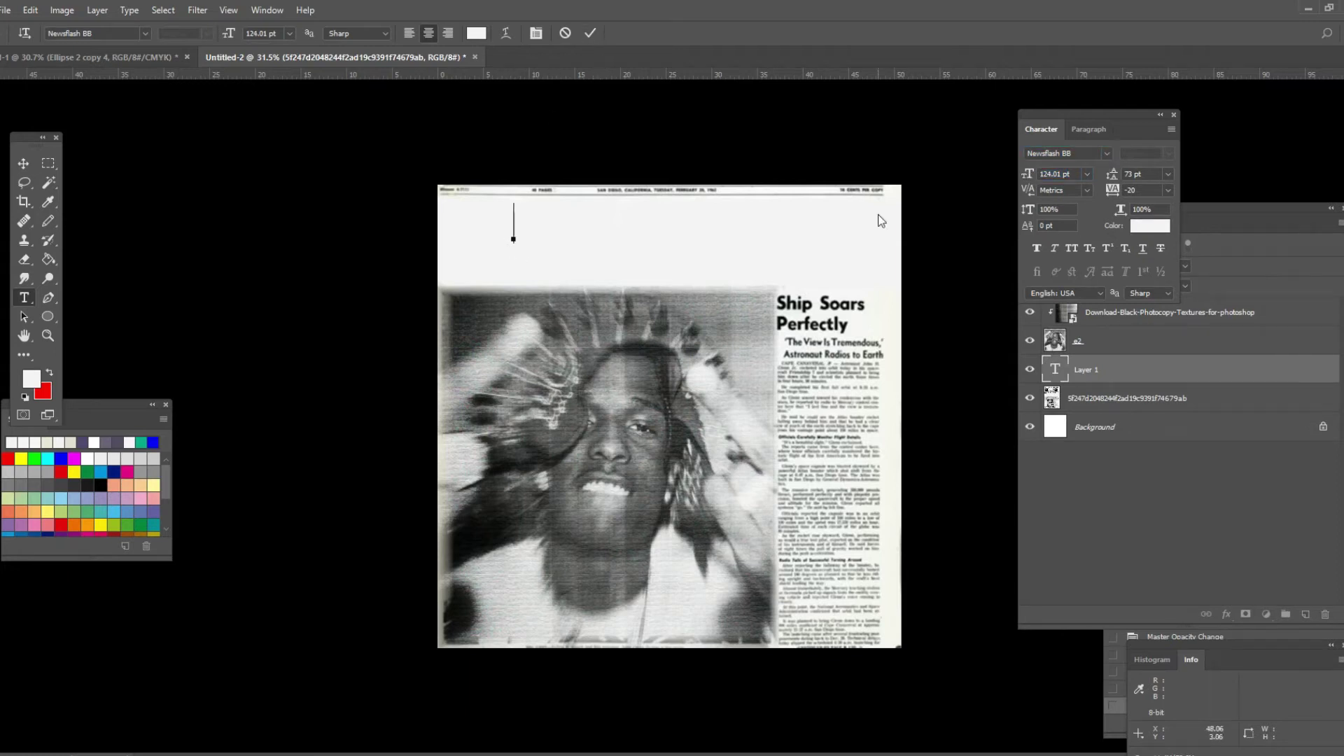
left_click(1168, 224)
type("000000")
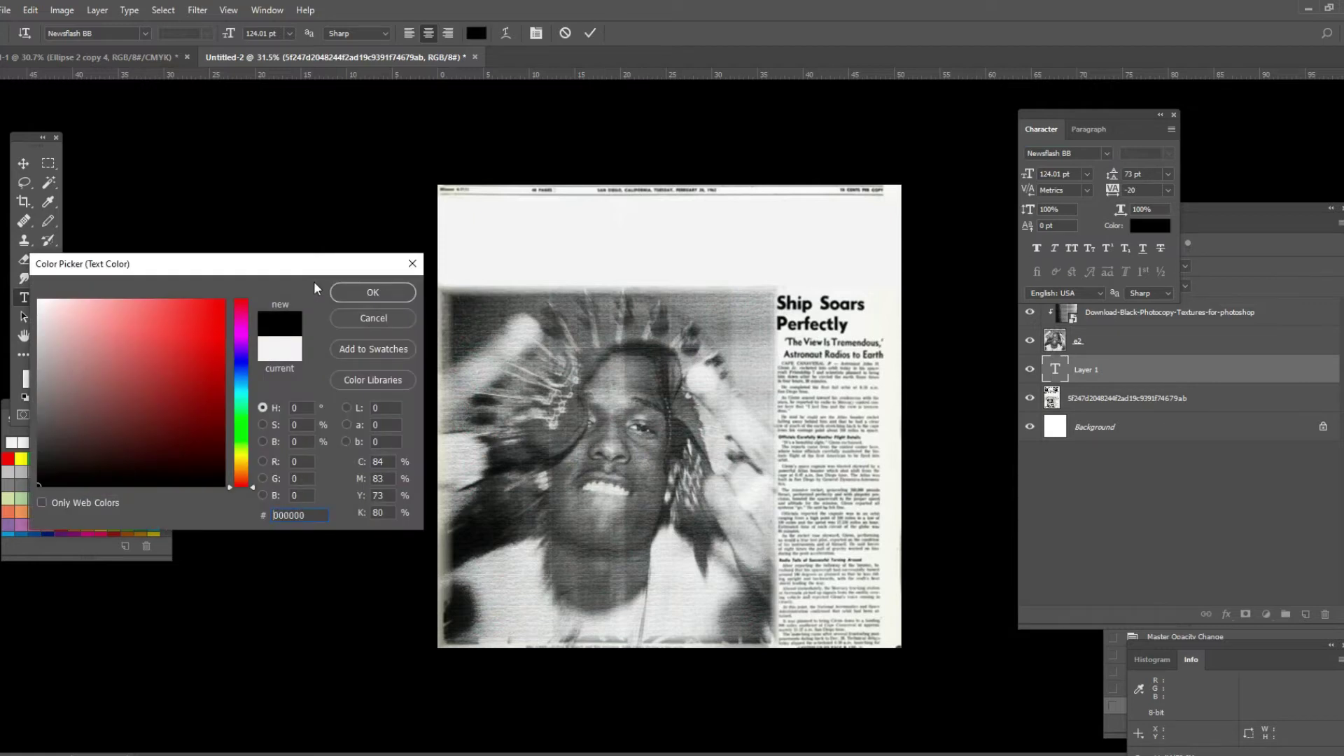
left_click(337, 296)
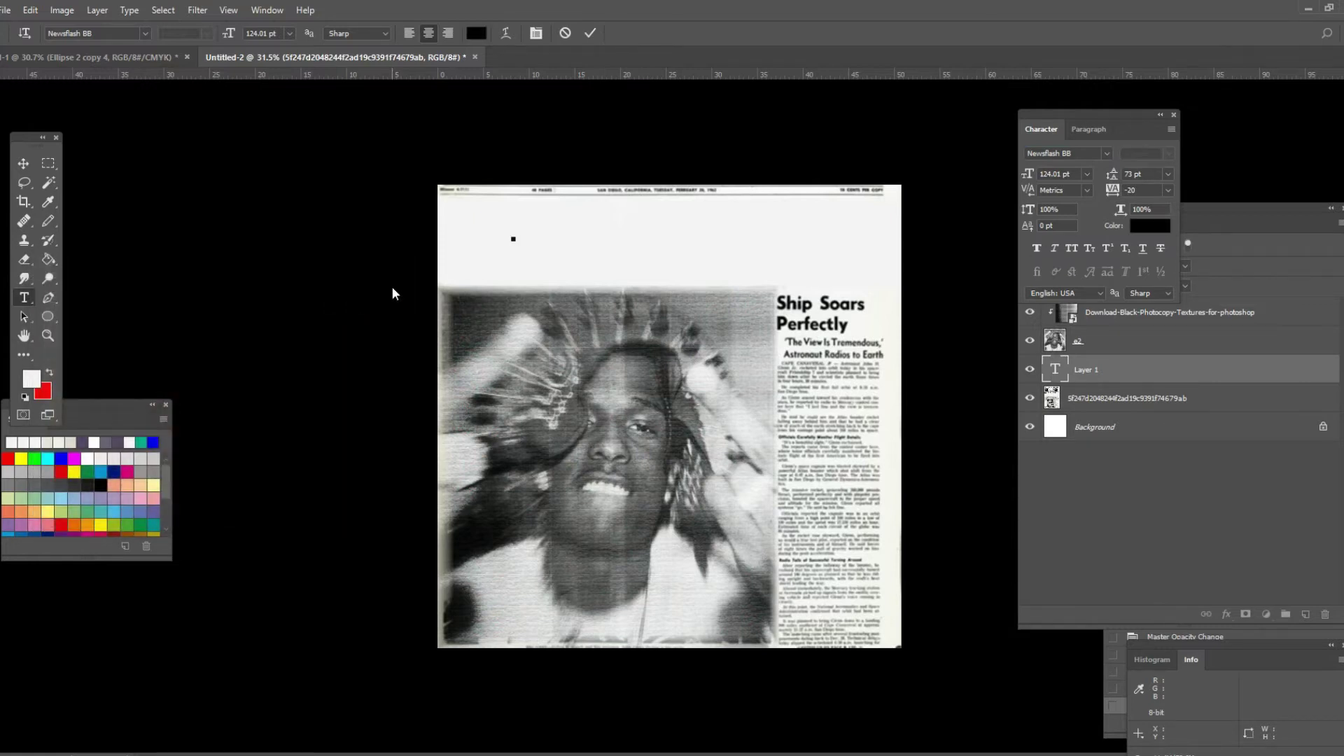
Enter the headline text "ASAP ROCKY !" and commit it.
type("ASAP RP")
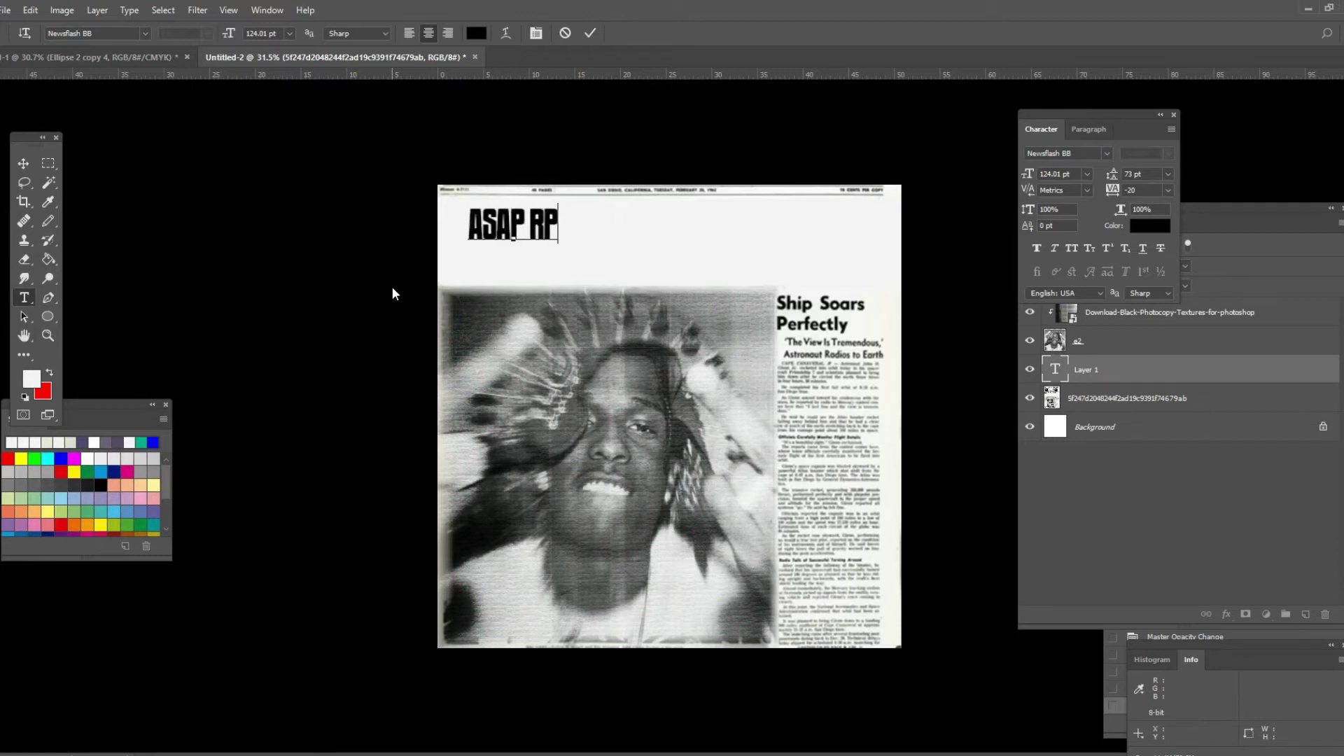
key("BackSpace")
type("OCKY")
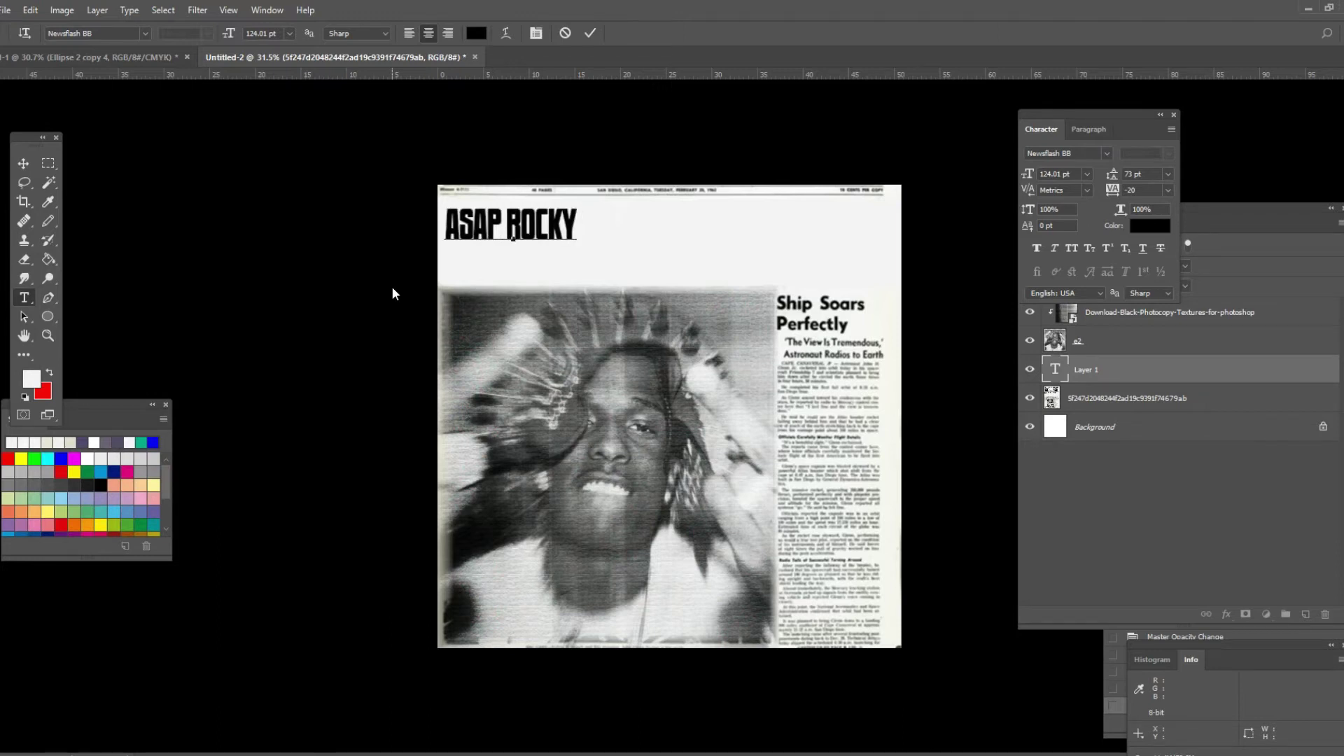
type("!")
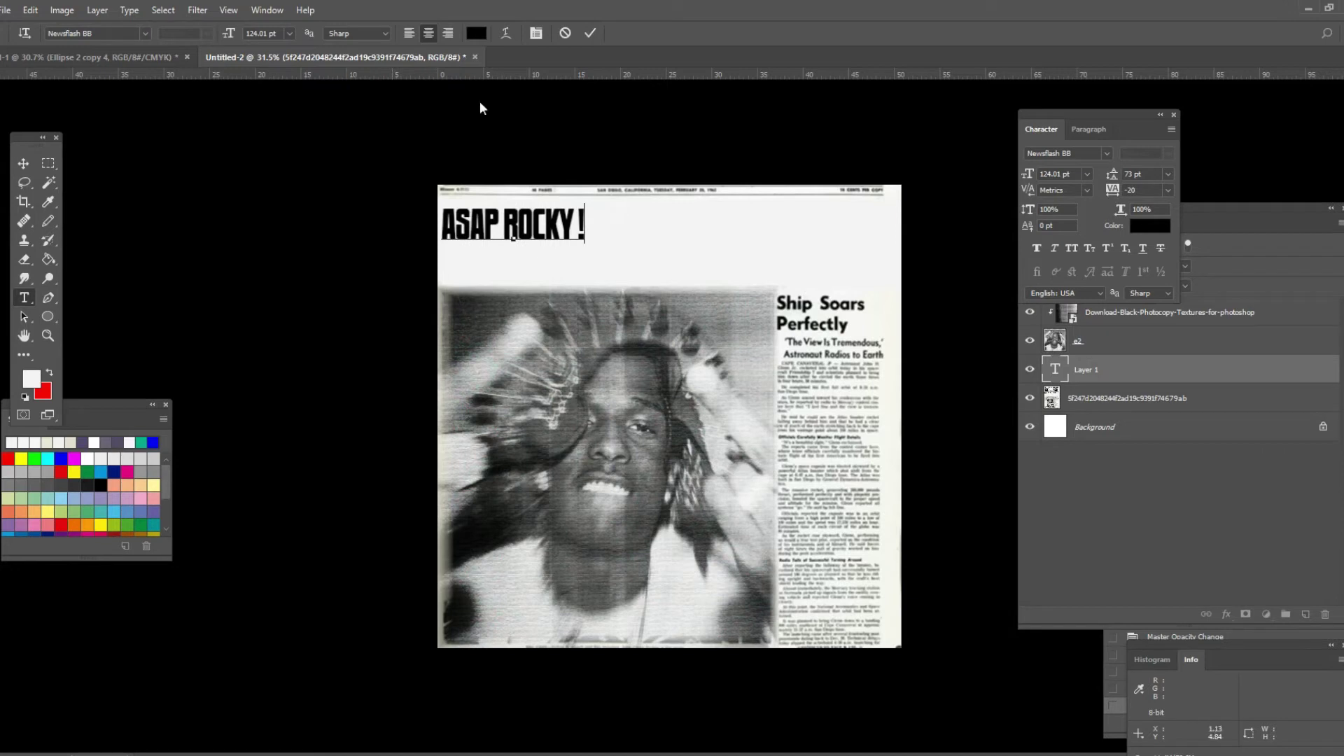
left_click(589, 33)
Stretch the new headline across the blank area above the portrait to about 46.6 by 9.5 cm.
key("ctrl+t")
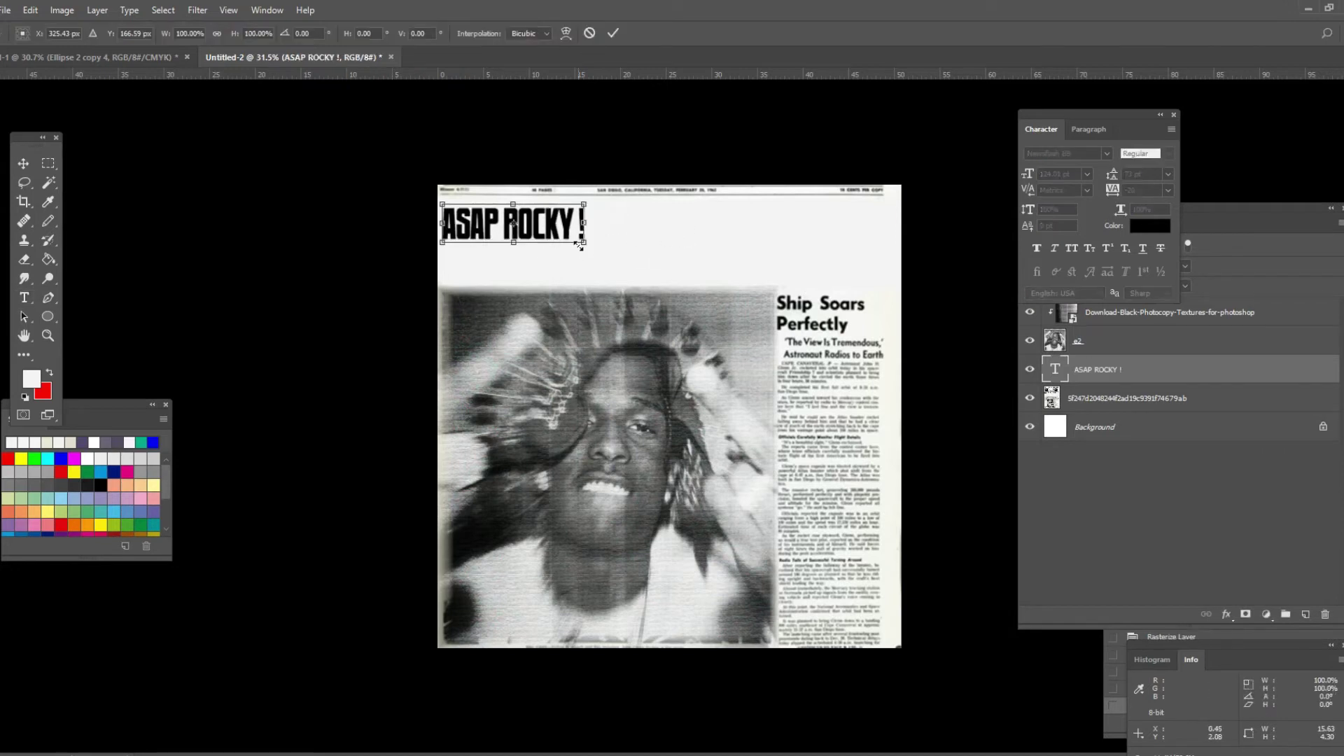
left_click_drag(562, 222, 874, 191)
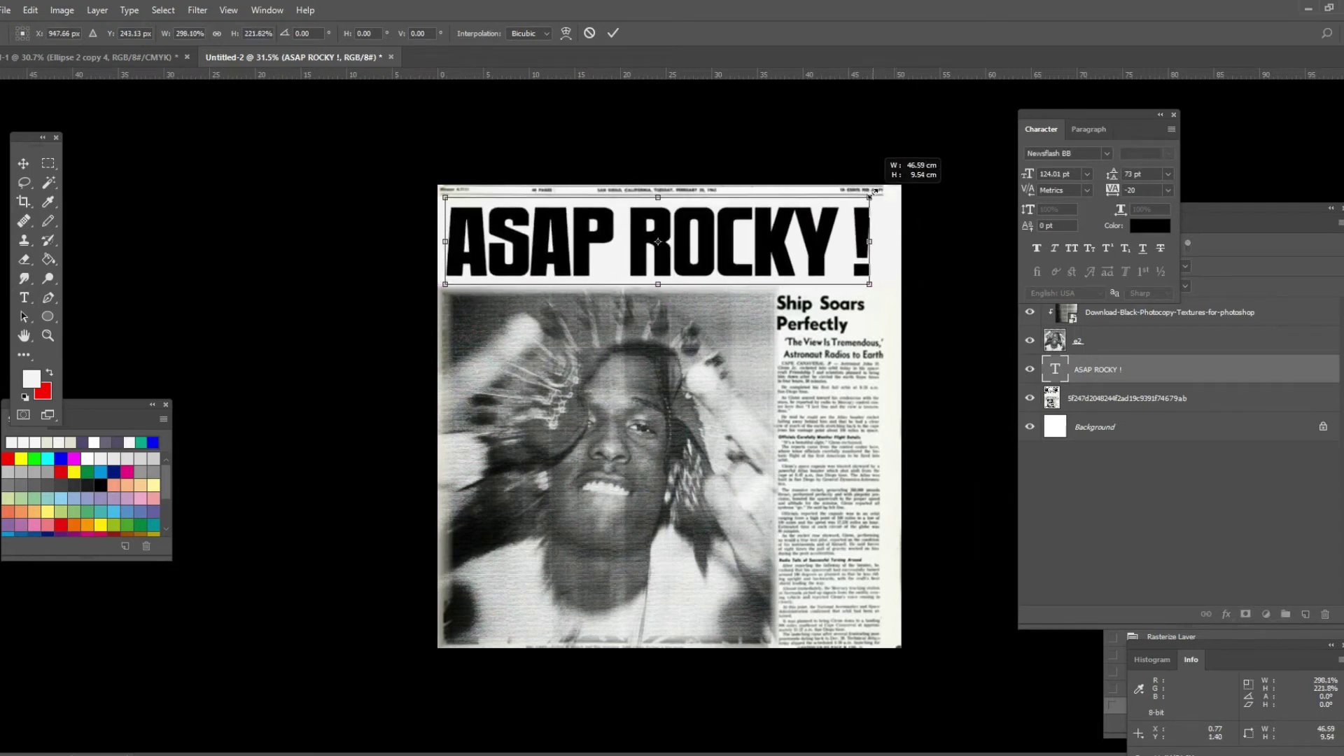
left_click(613, 33)
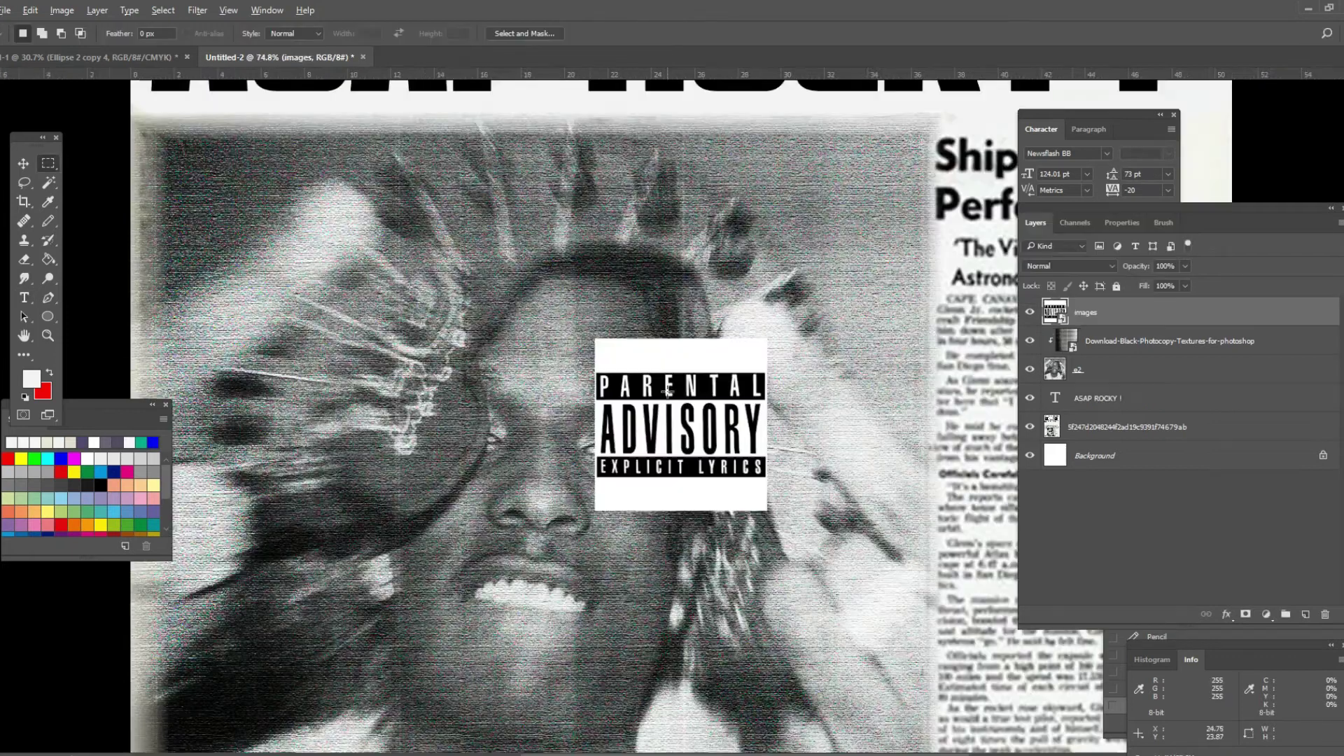
Copy only the Parental Advisory label without its white margins to a new layer and hide the images layer.
scroll(705, 393, "up", 5)
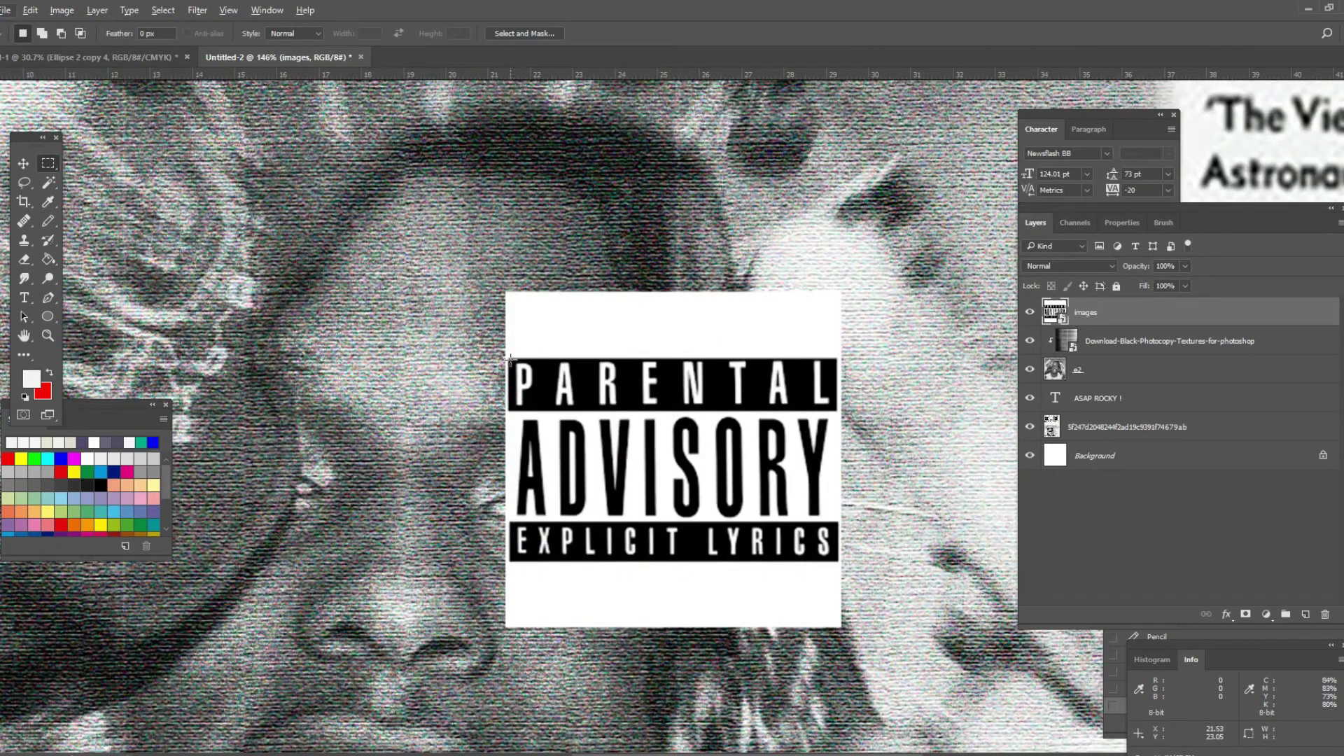
left_click_drag(510, 360, 834, 559)
key("ctrl+j")
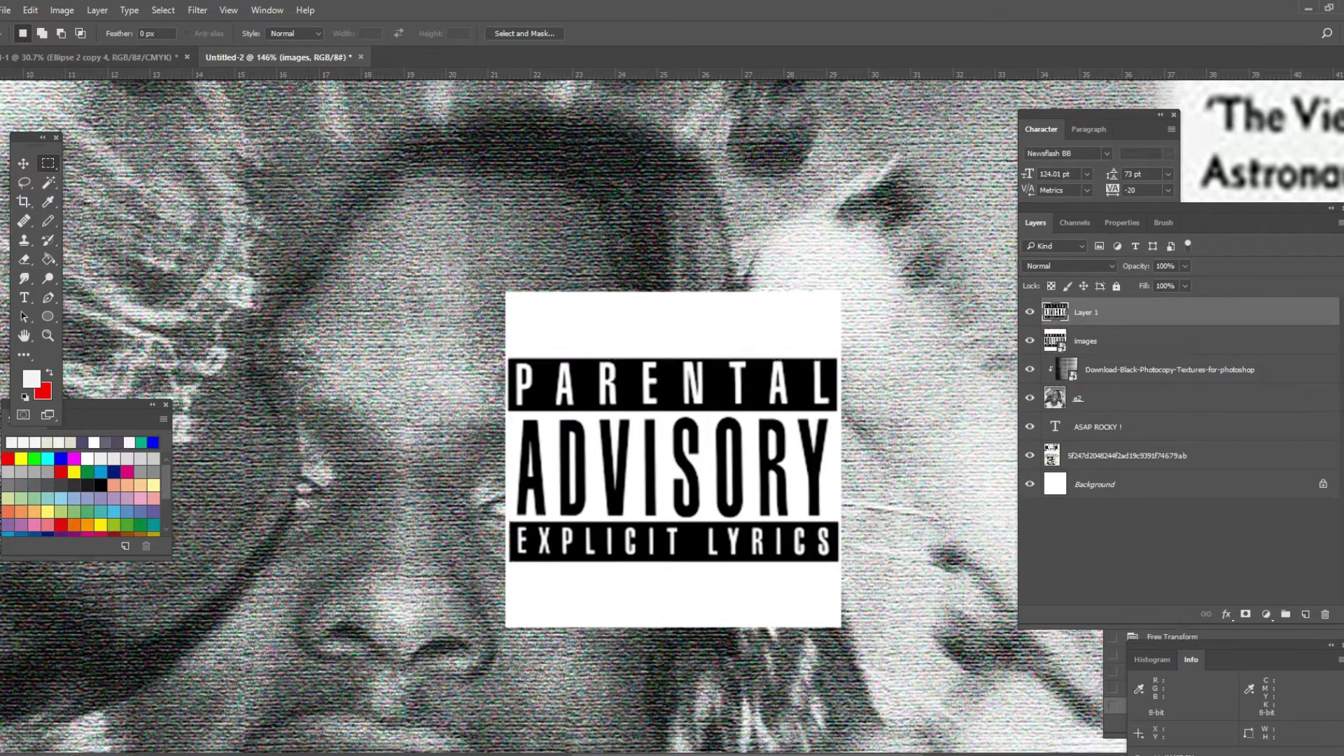
left_click(1029, 340)
key("ctrl+0")
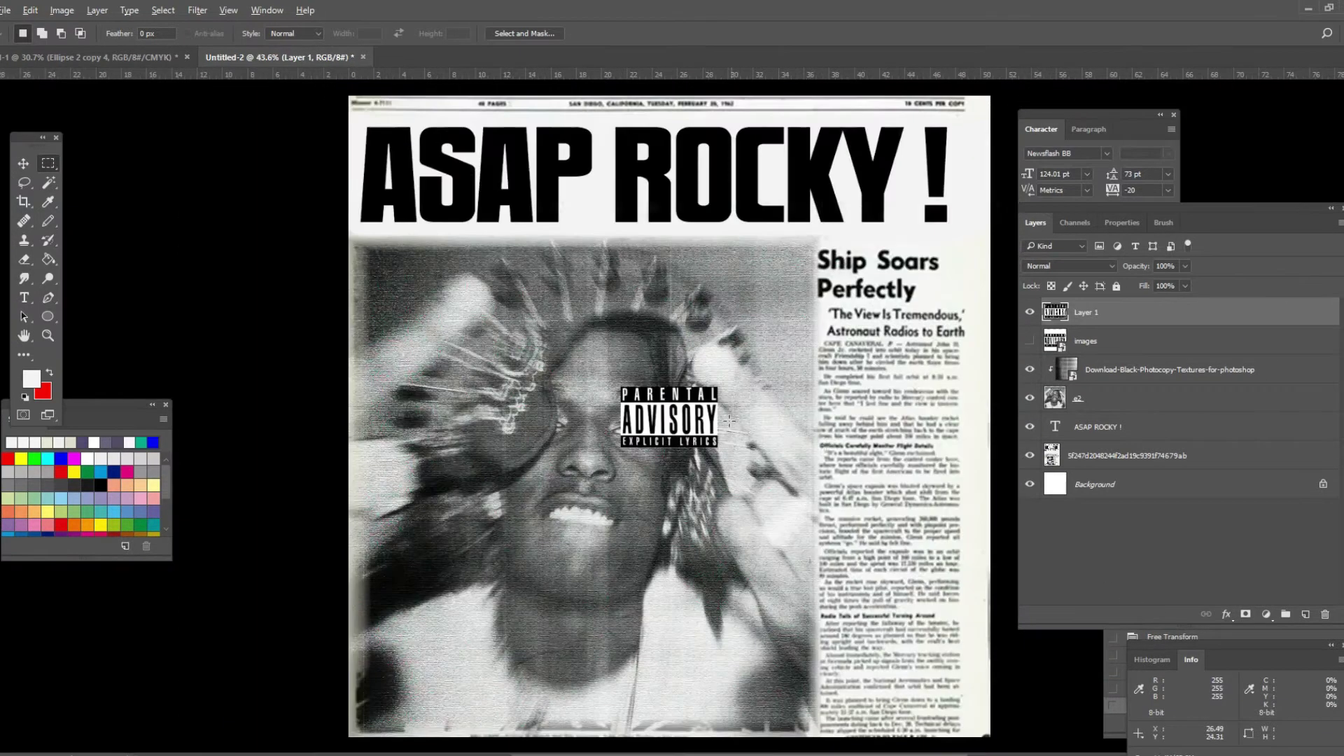
Move the cropped Parental Advisory label into the lower-left corner of the portrait.
key("ctrl+t")
scroll(740, 422, "down", 2)
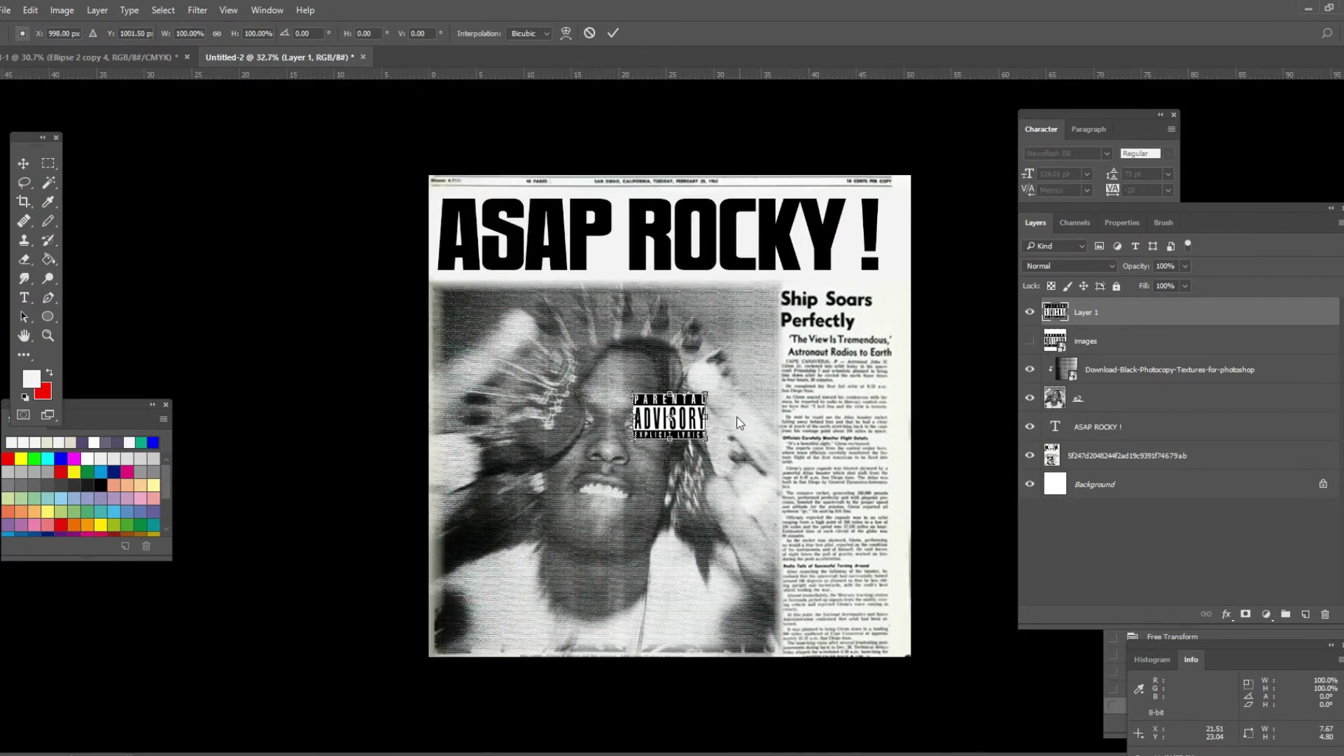
left_click_drag(670, 418, 494, 635)
scroll(457, 613, "up", 5)
key("Return")
scroll(666, 591, "down", 6)
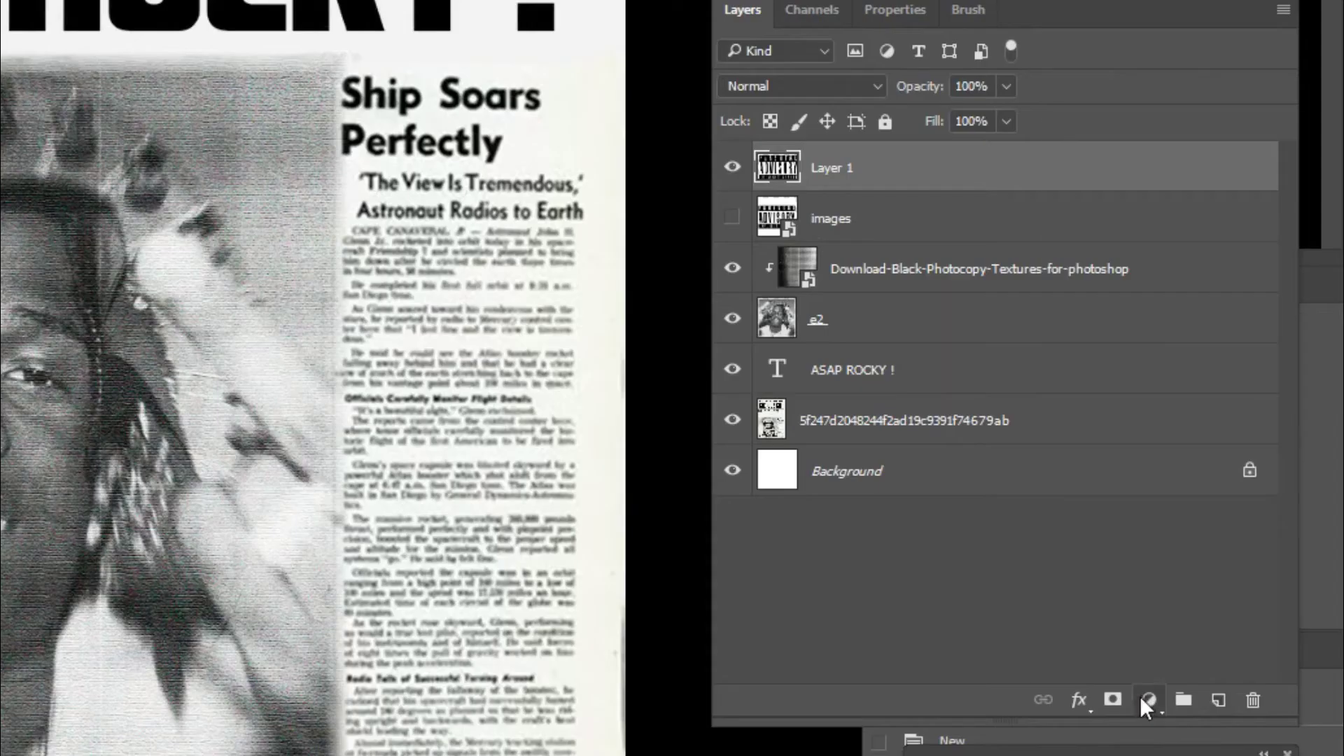
Add a Color Lookup adjustment above all layers with the 3D LUT Fuji REALA 500D Kodak 2393 (by Adobe).cube.
left_click(1265, 614)
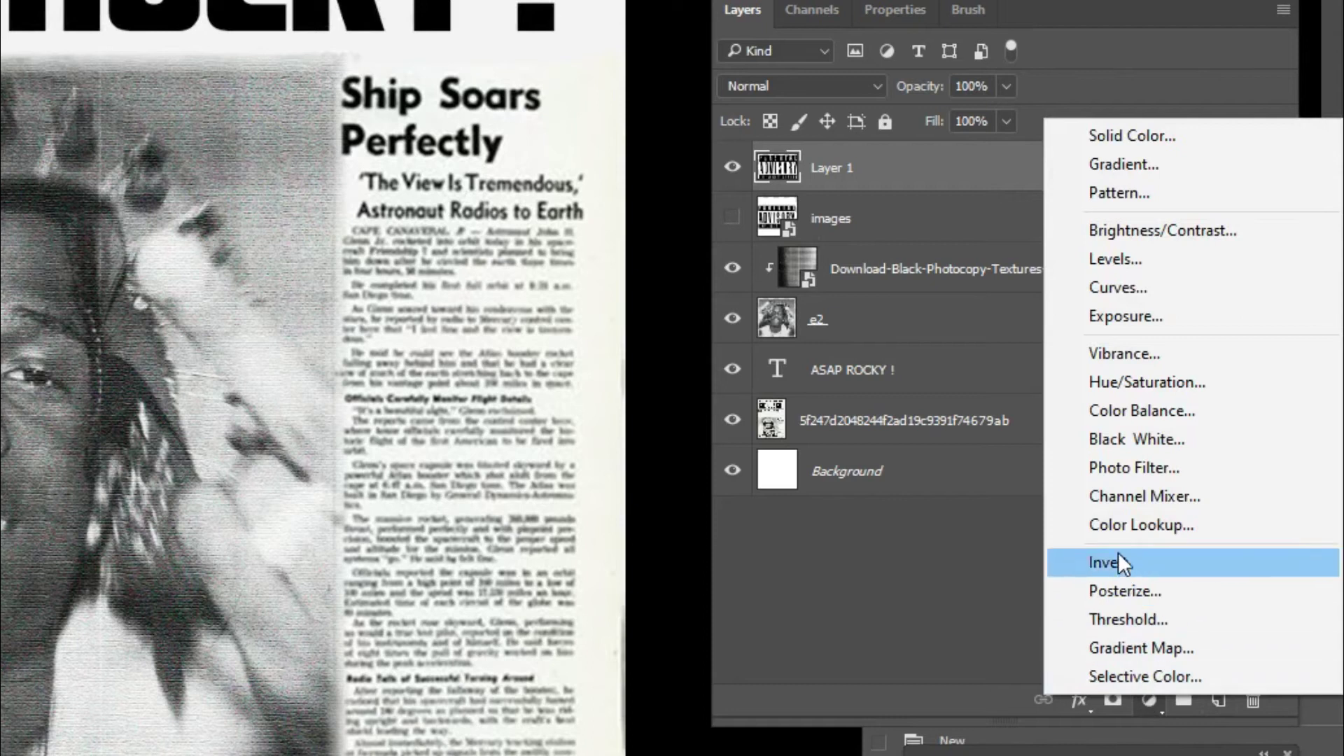
left_click(1111, 523)
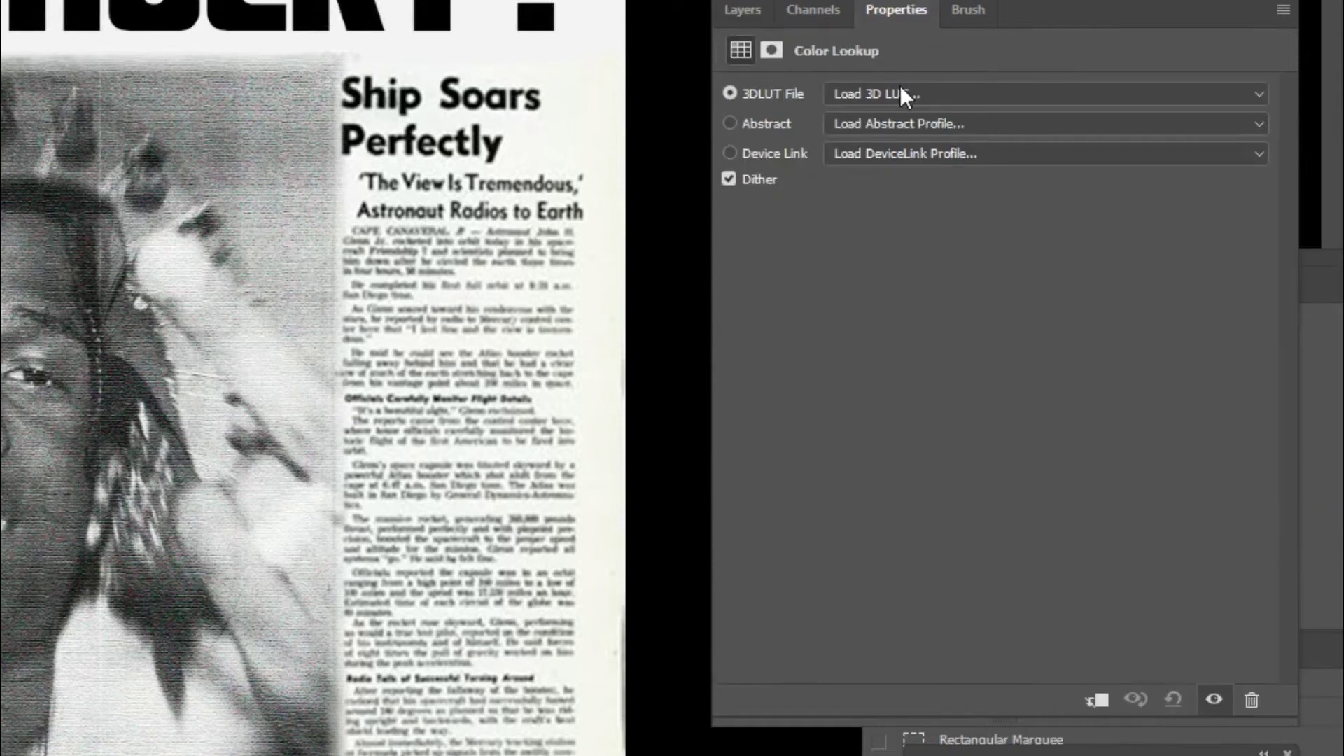
left_click(1007, 91)
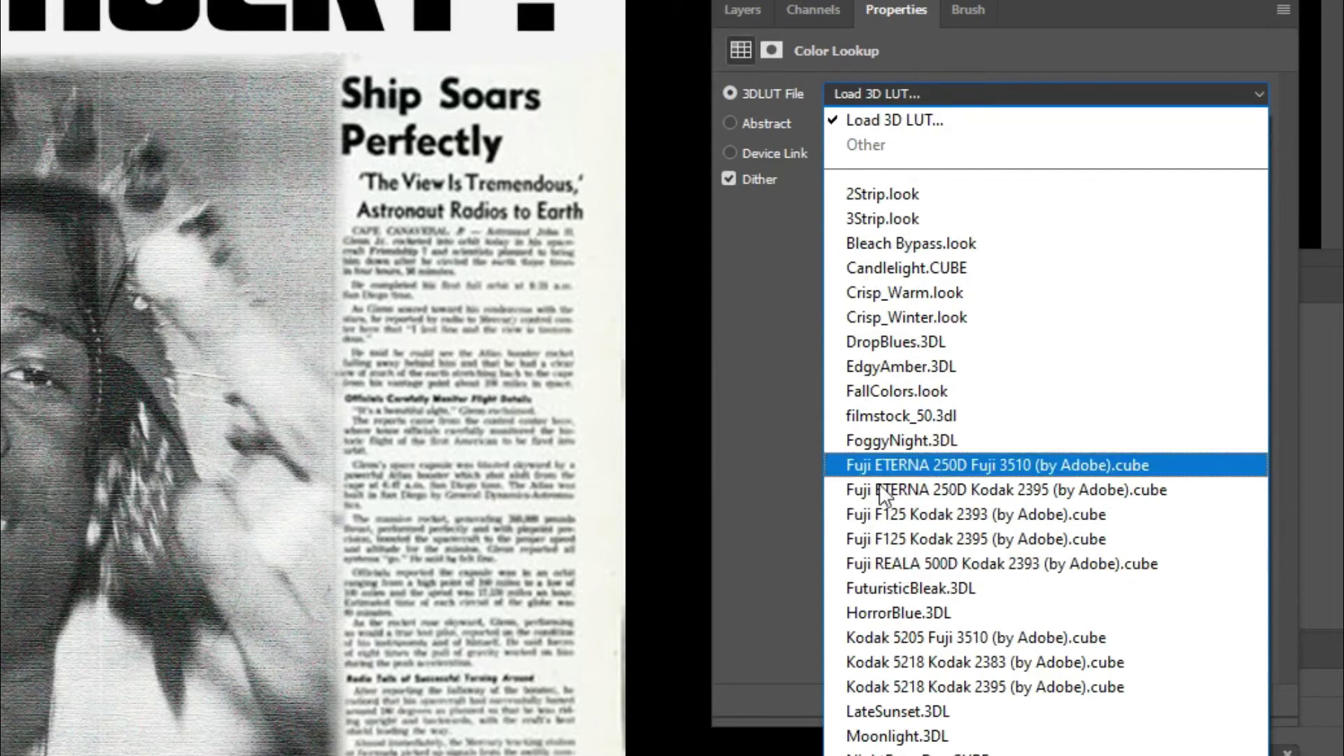
left_click(948, 565)
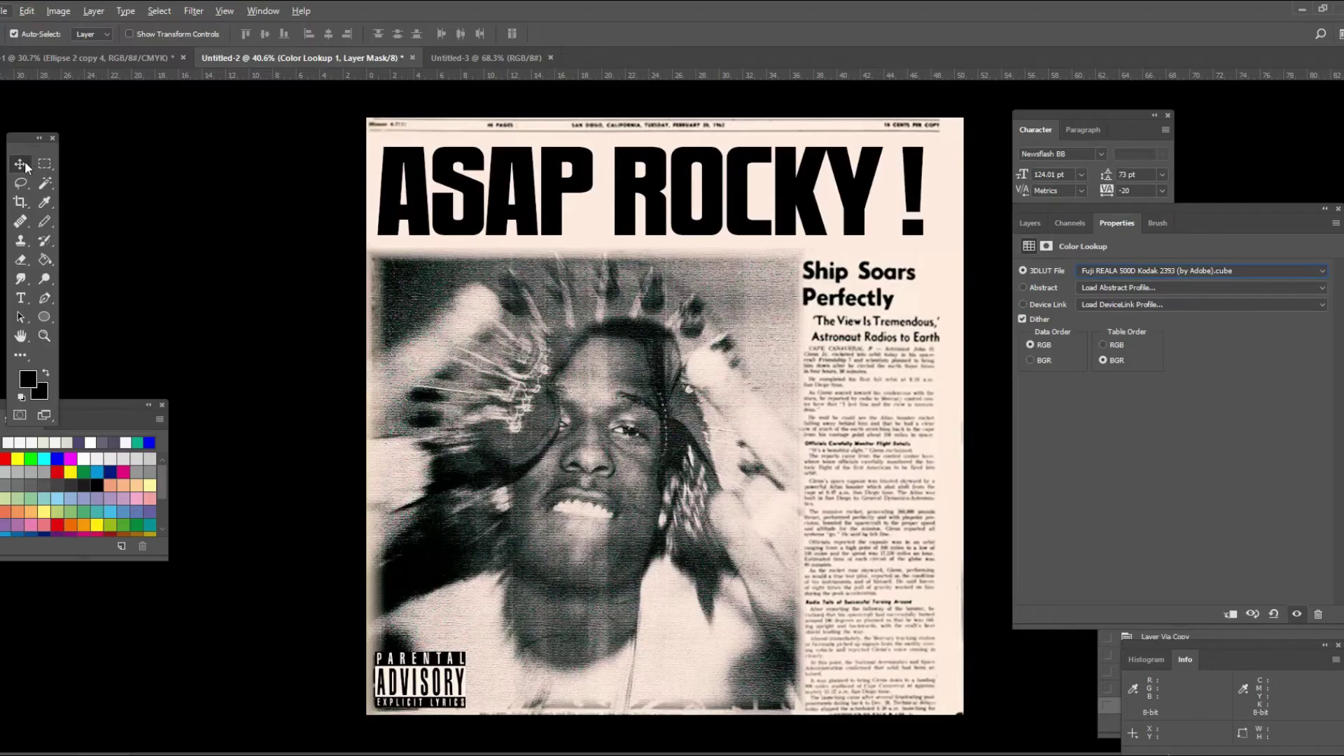
left_click(46, 165)
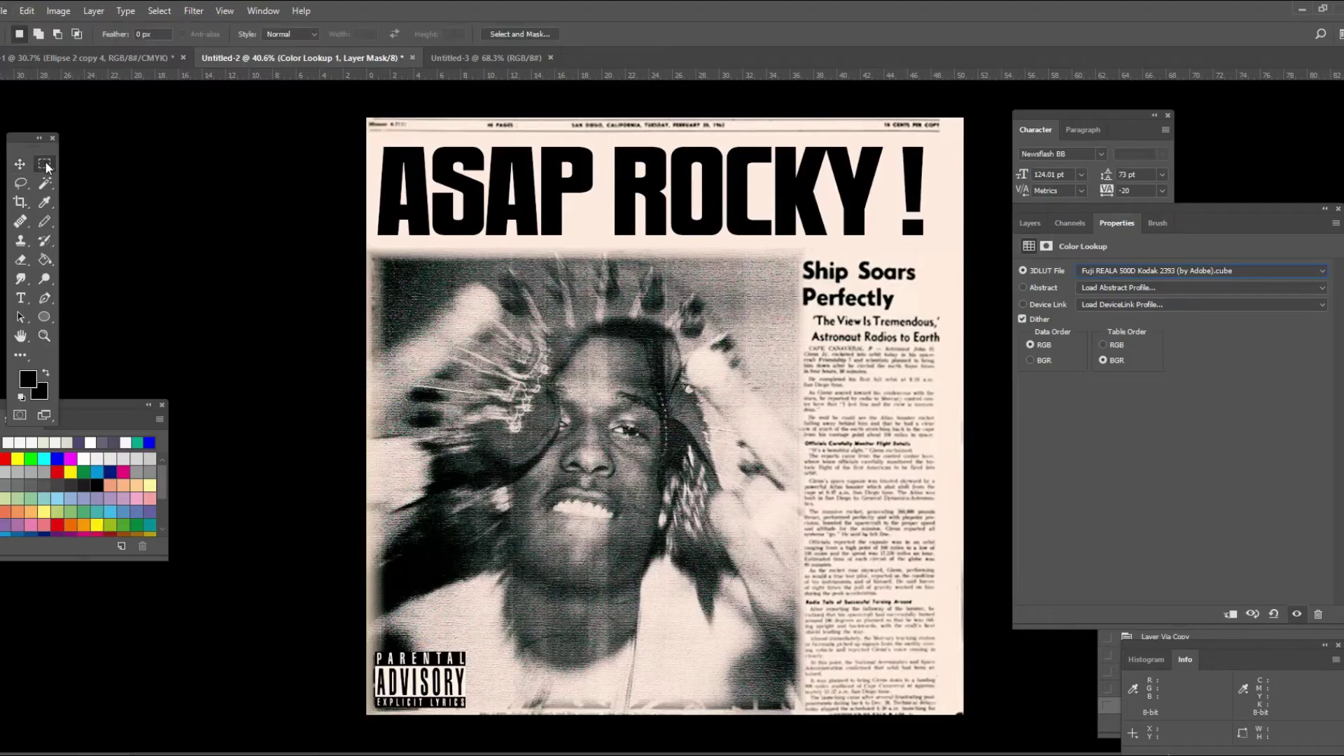
scroll(669, 478, "down", 5)
scroll(669, 478, "up", 4)
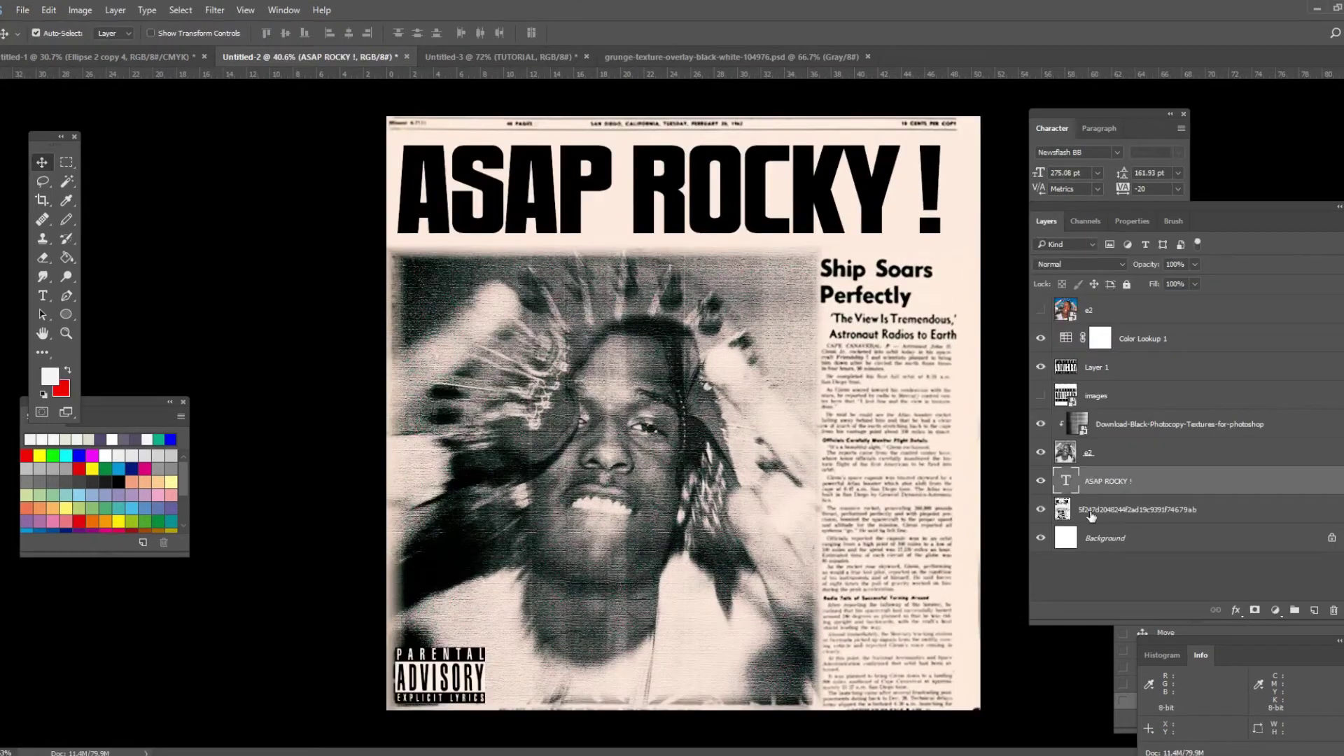
Merge the ASAP ROCKY ! headline layer with the newspaper page layer.
left_click(1097, 511, "shift")
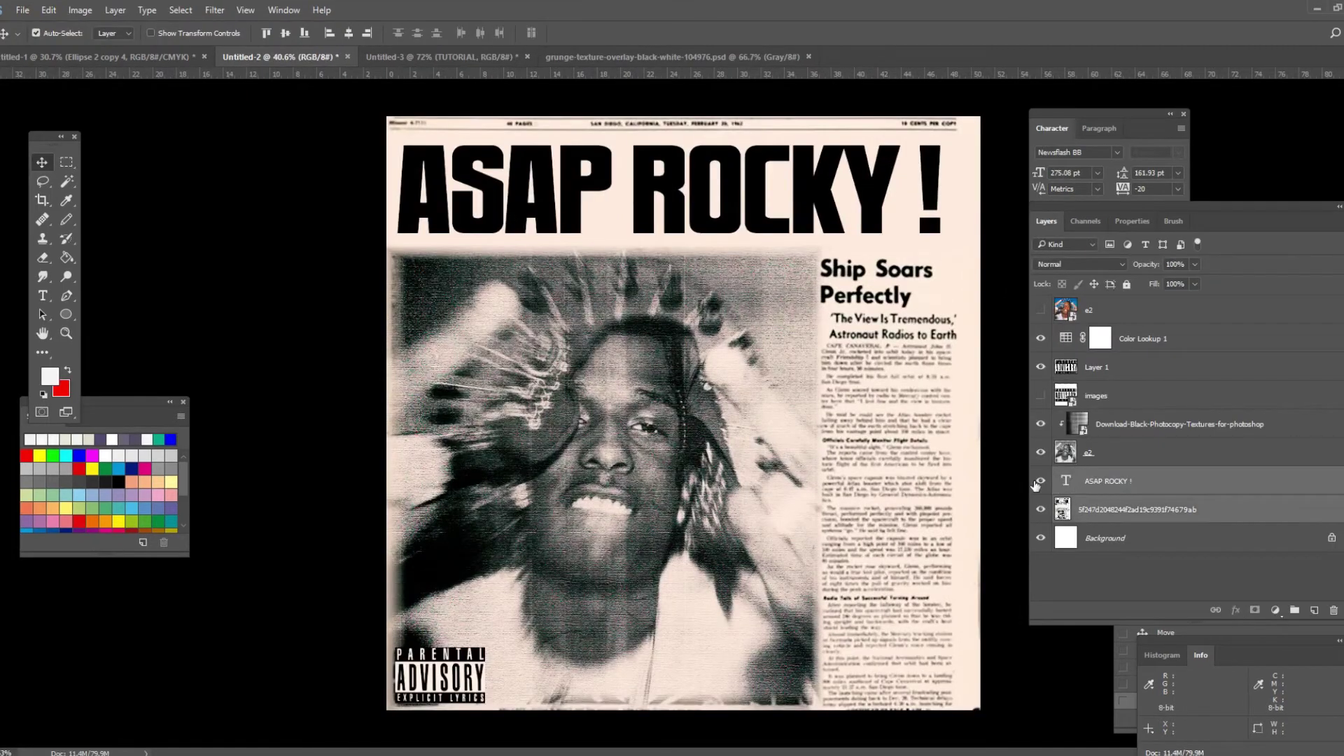
right_click(1125, 510)
left_click(1162, 582)
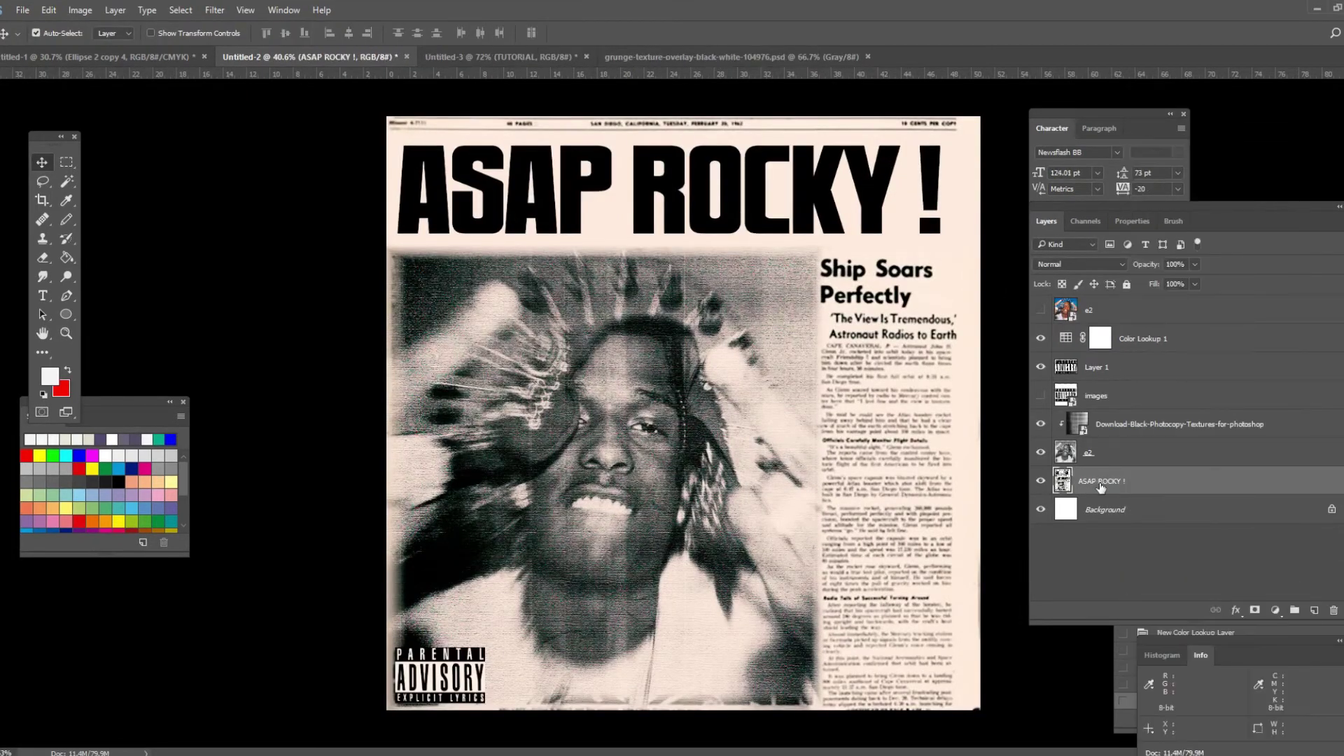
Check what the merged headline and newspaper layer contains by hiding and showing it.
key("ctrl+plus")
left_click(1040, 481)
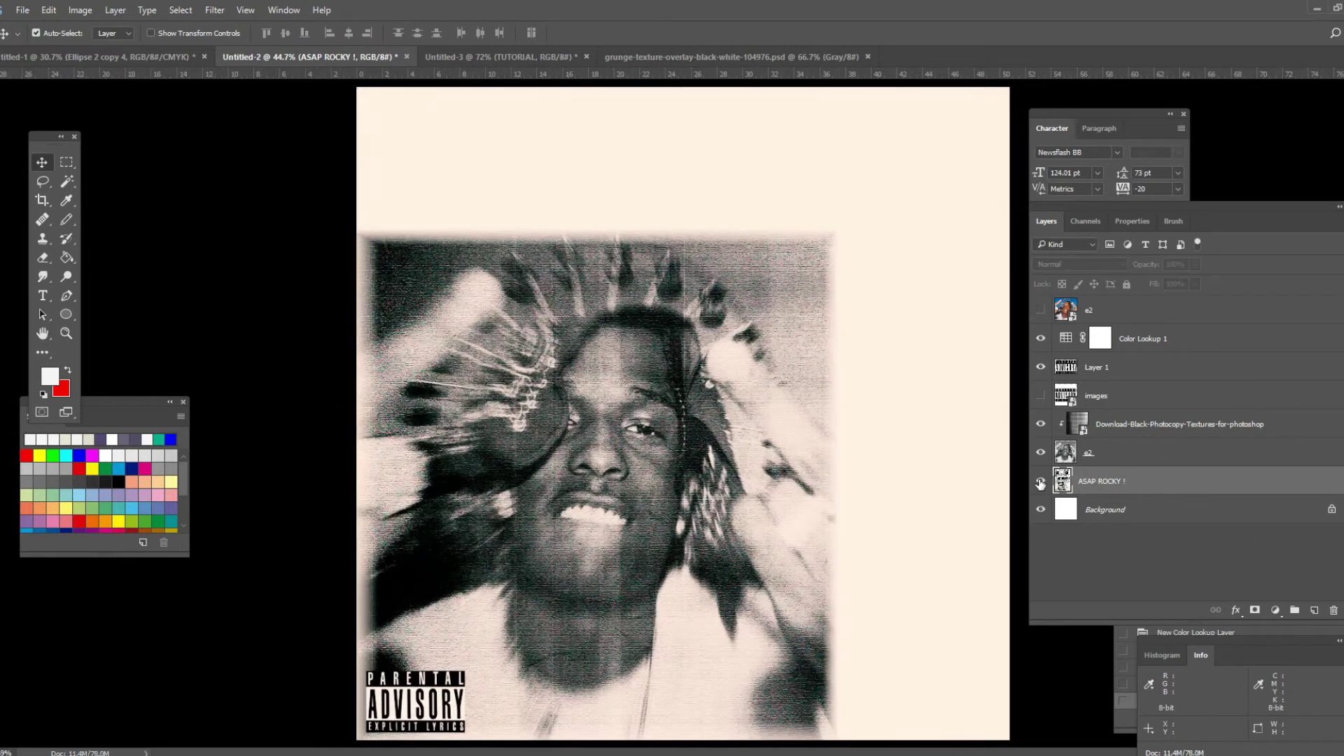
left_click(1040, 481)
left_click(1040, 480)
left_click(1040, 481)
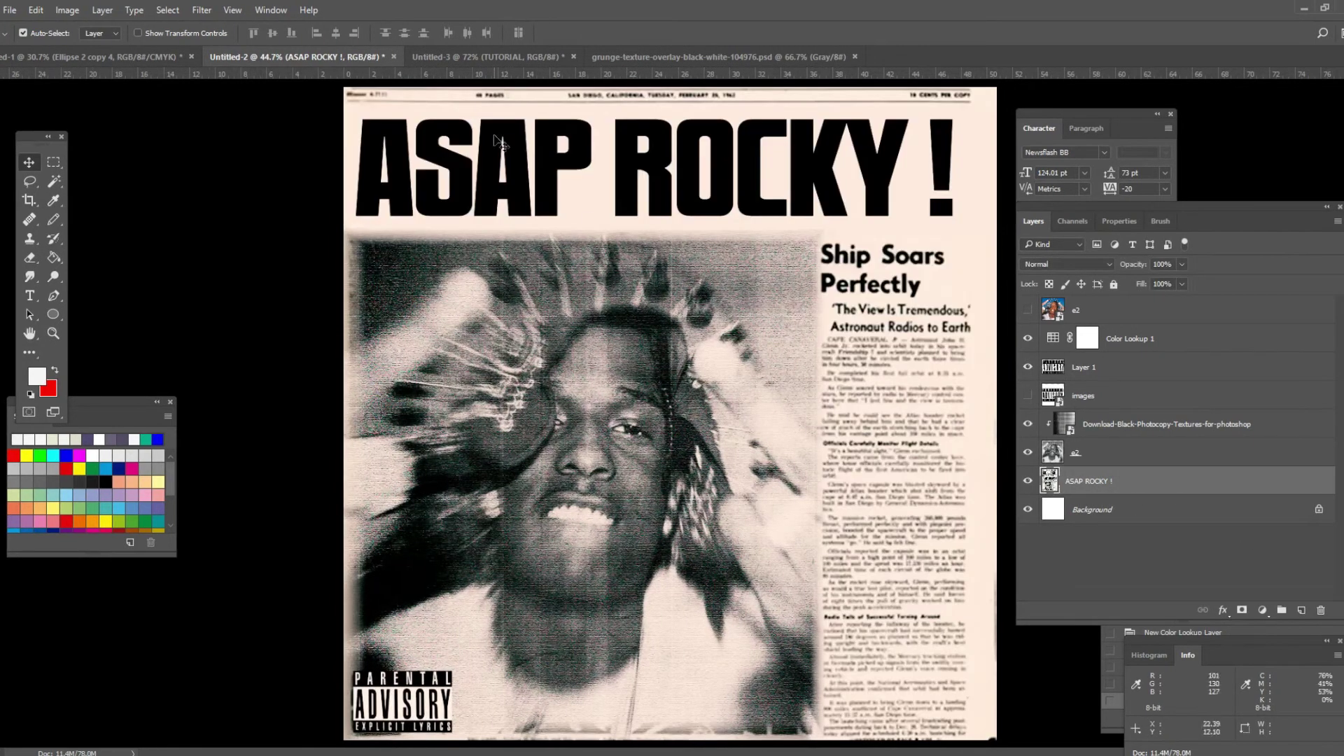
Apply a Film Grain filter with grain 4, highlight area 3 and intensity 1 to the merged ASAP ROCKY ! newspaper layer.
left_click(202, 10)
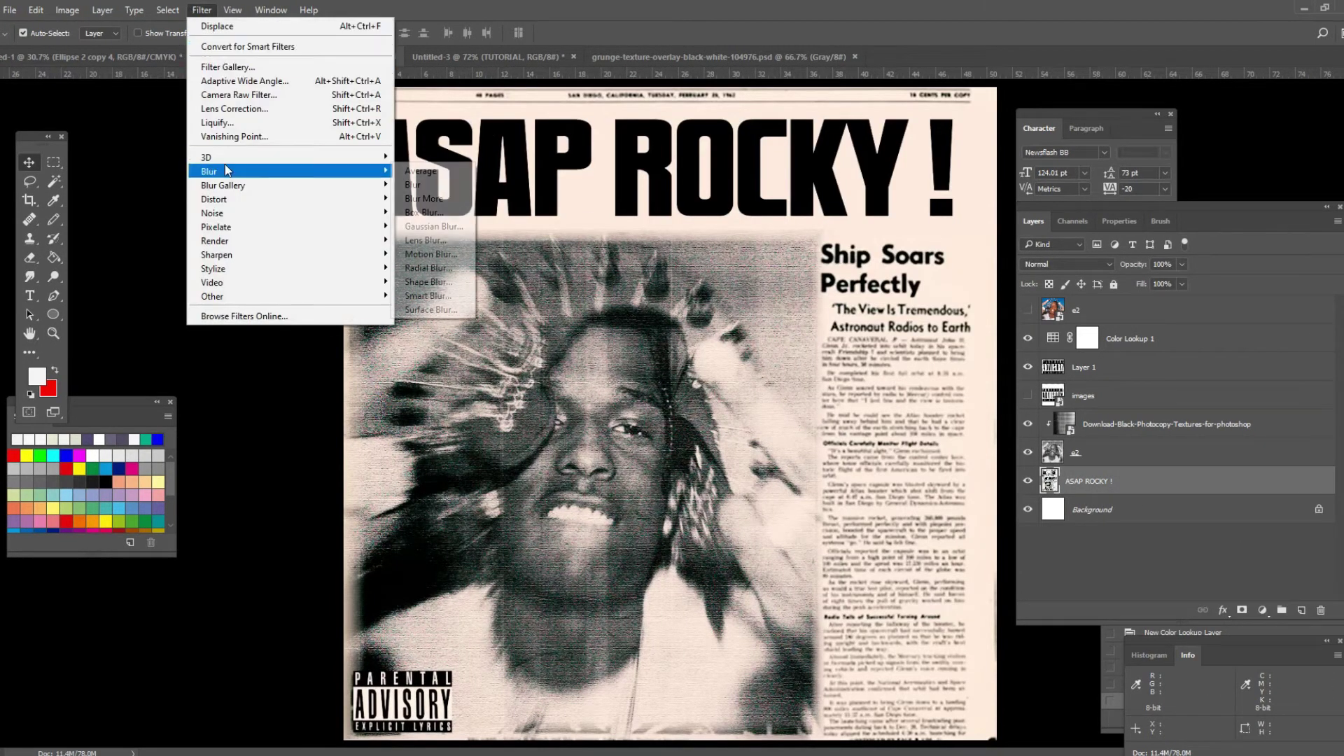
left_click(228, 67)
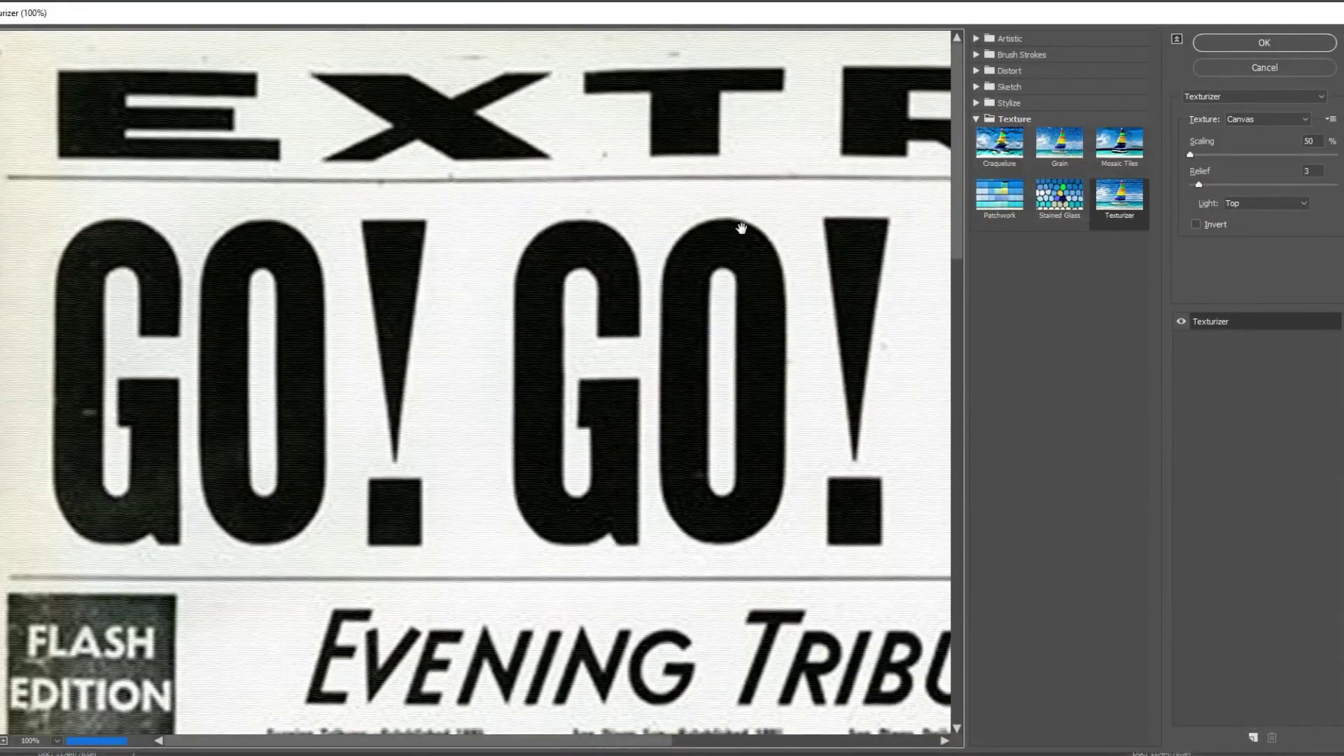
left_click(1010, 40)
left_click(1005, 121)
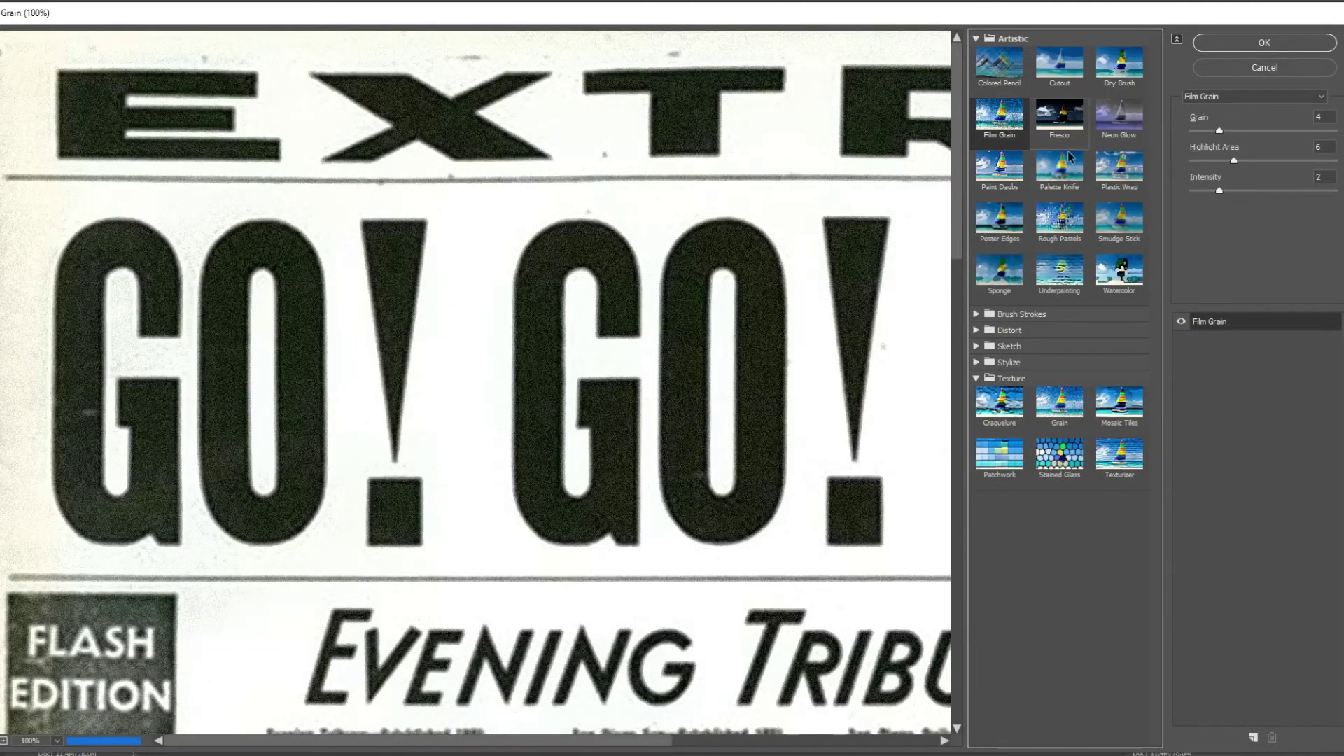
left_click_drag(1220, 132, 1177, 215)
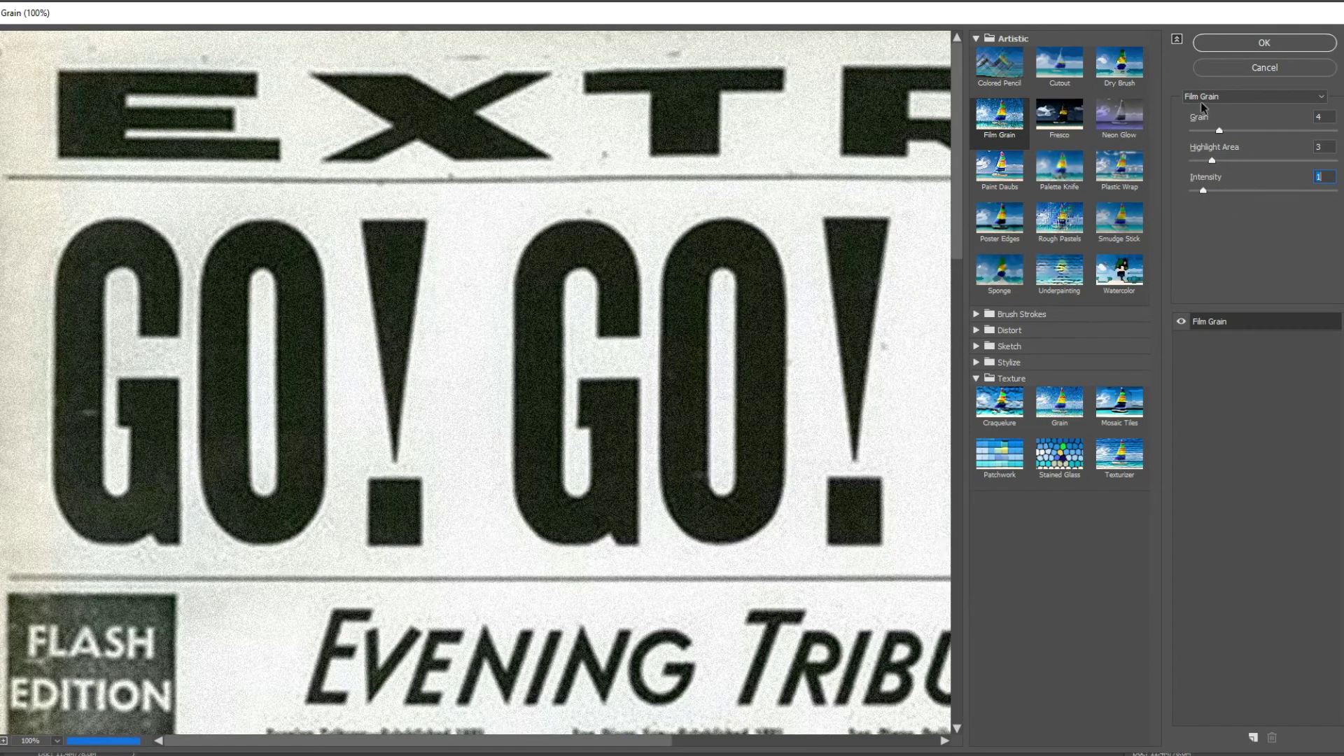
left_click(1203, 43)
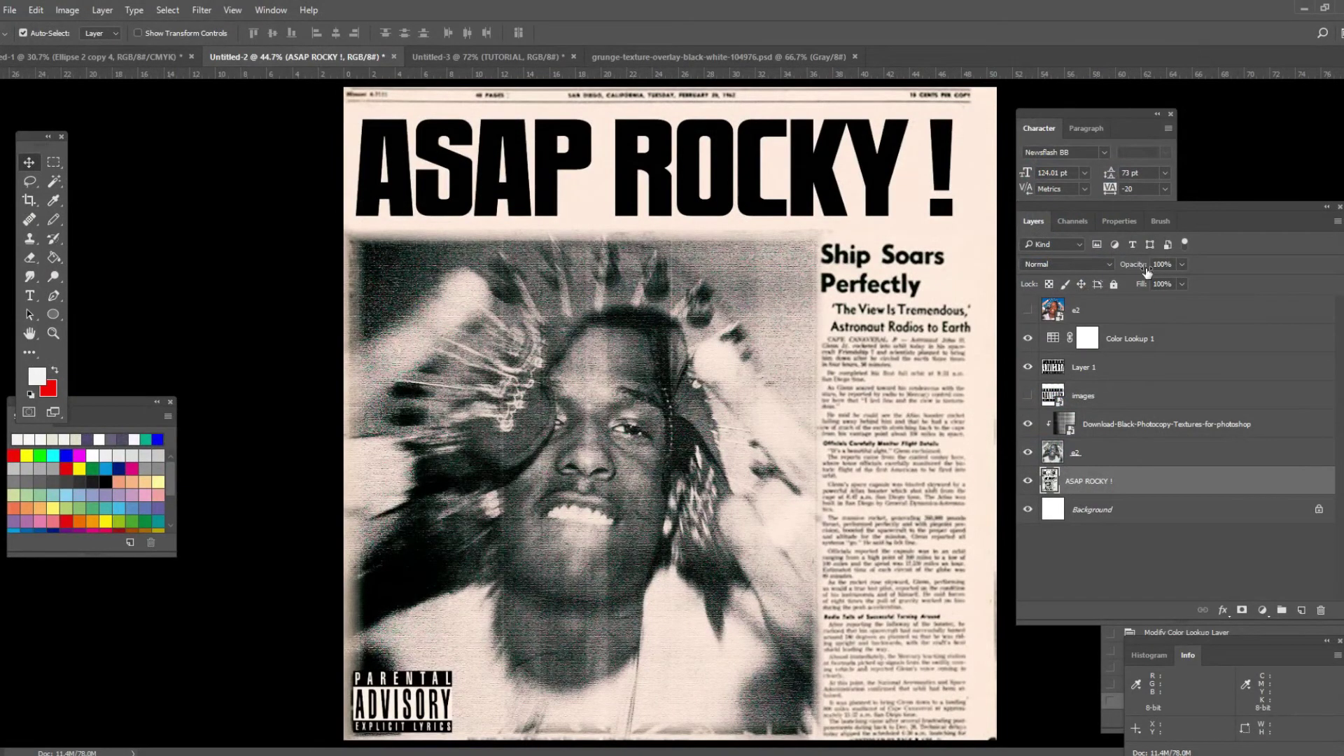
scroll(840, 182, "up", 6)
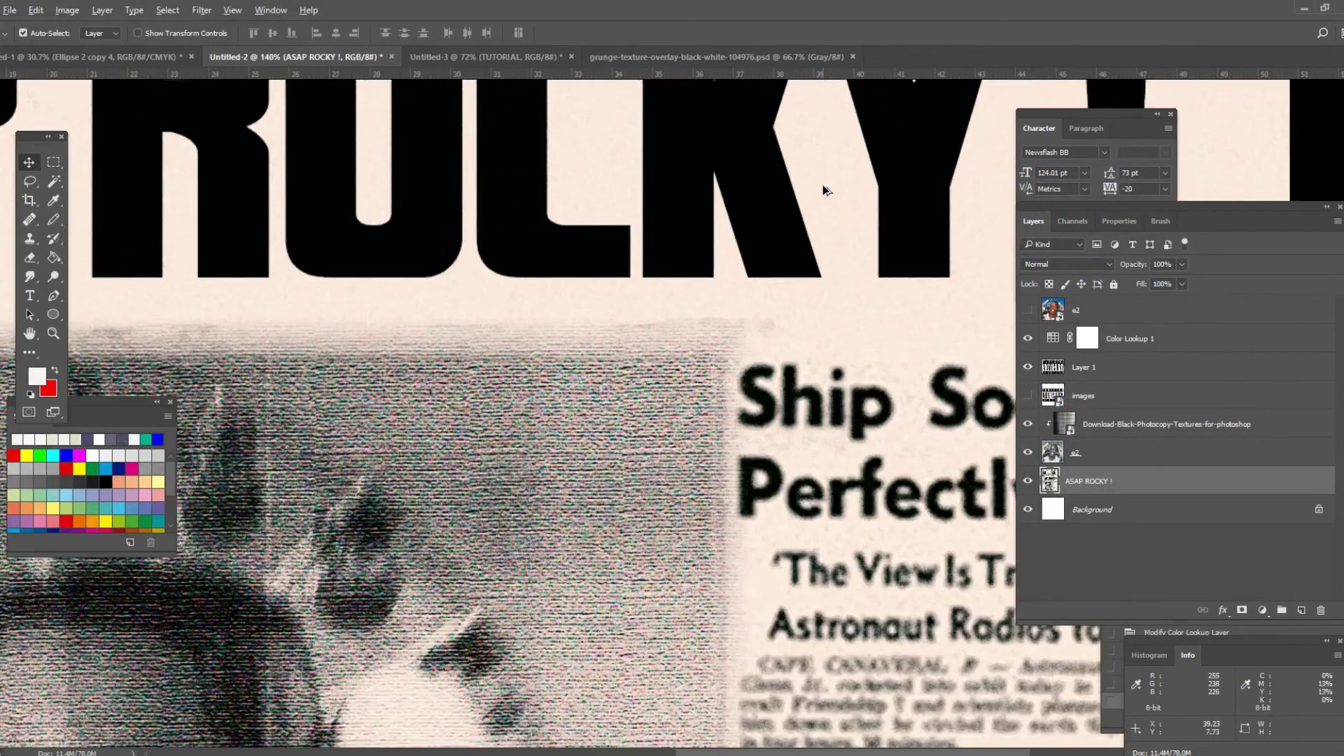
scroll(825, 191, "down", 4)
scroll(539, 217, "up", 1)
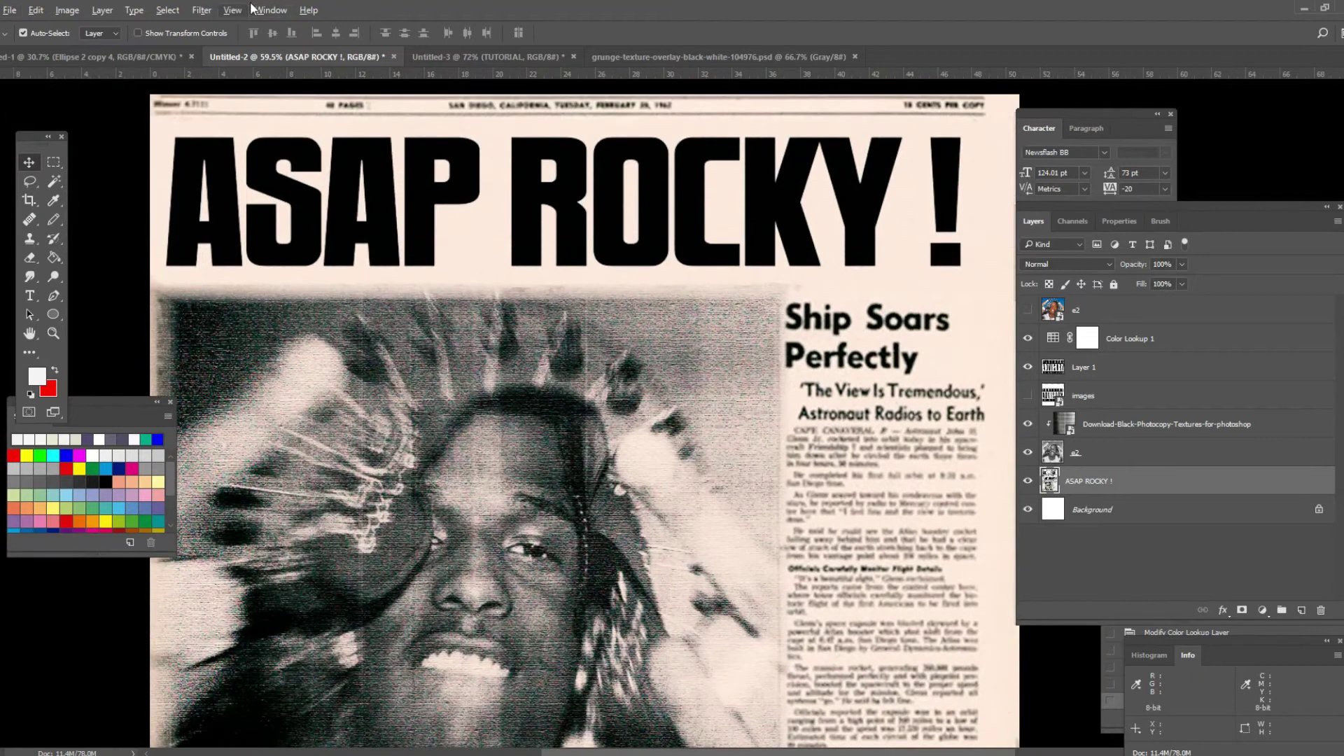
Apply a Texturizer filter with the Canvas texture, scaling 157% and relief 8 to the ASAP ROCKY ! newspaper layer.
left_click(202, 10)
left_click(238, 68)
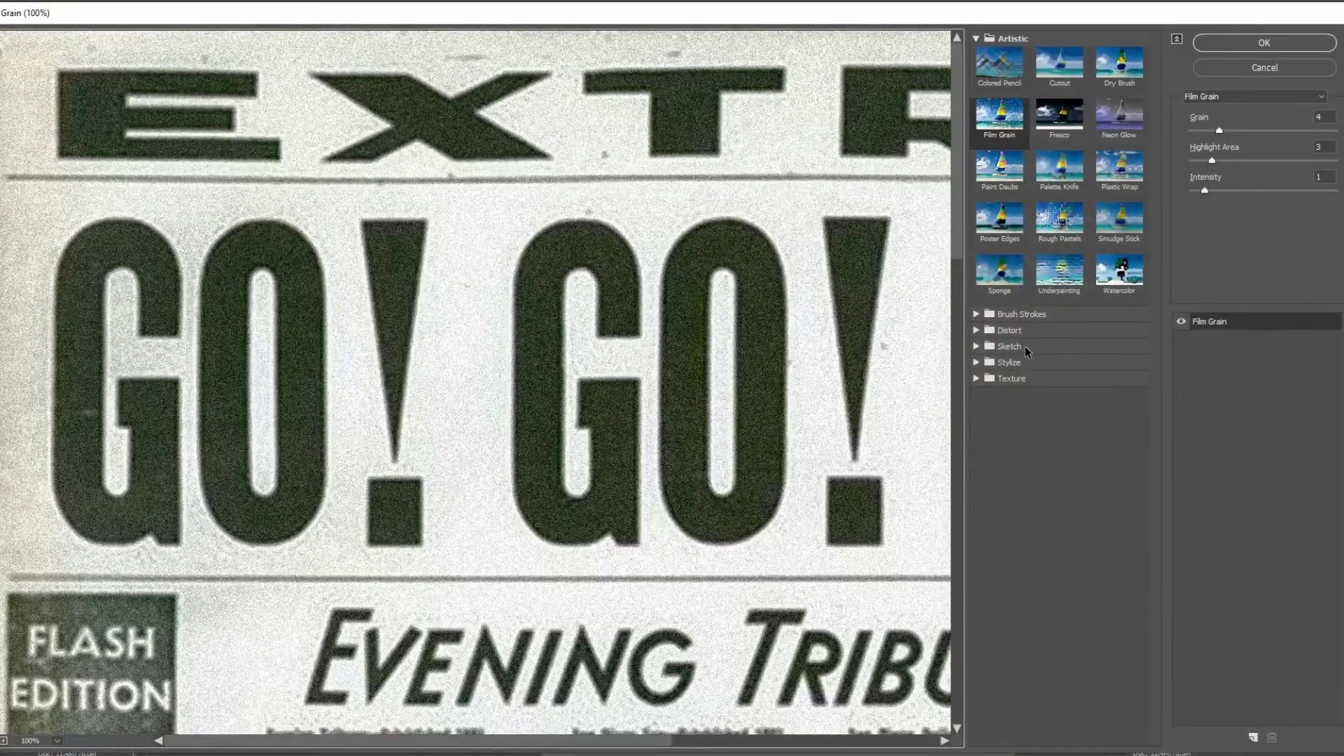
left_click(1007, 378)
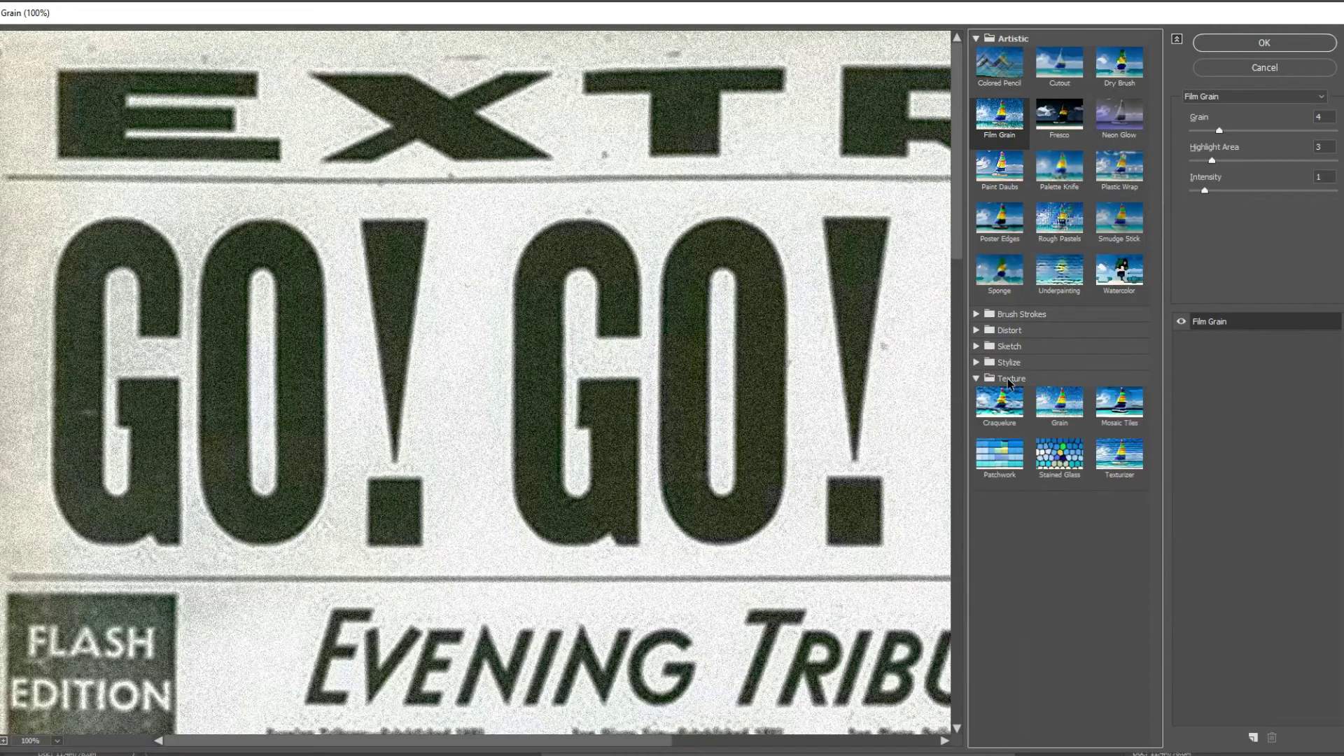
left_click(1116, 453)
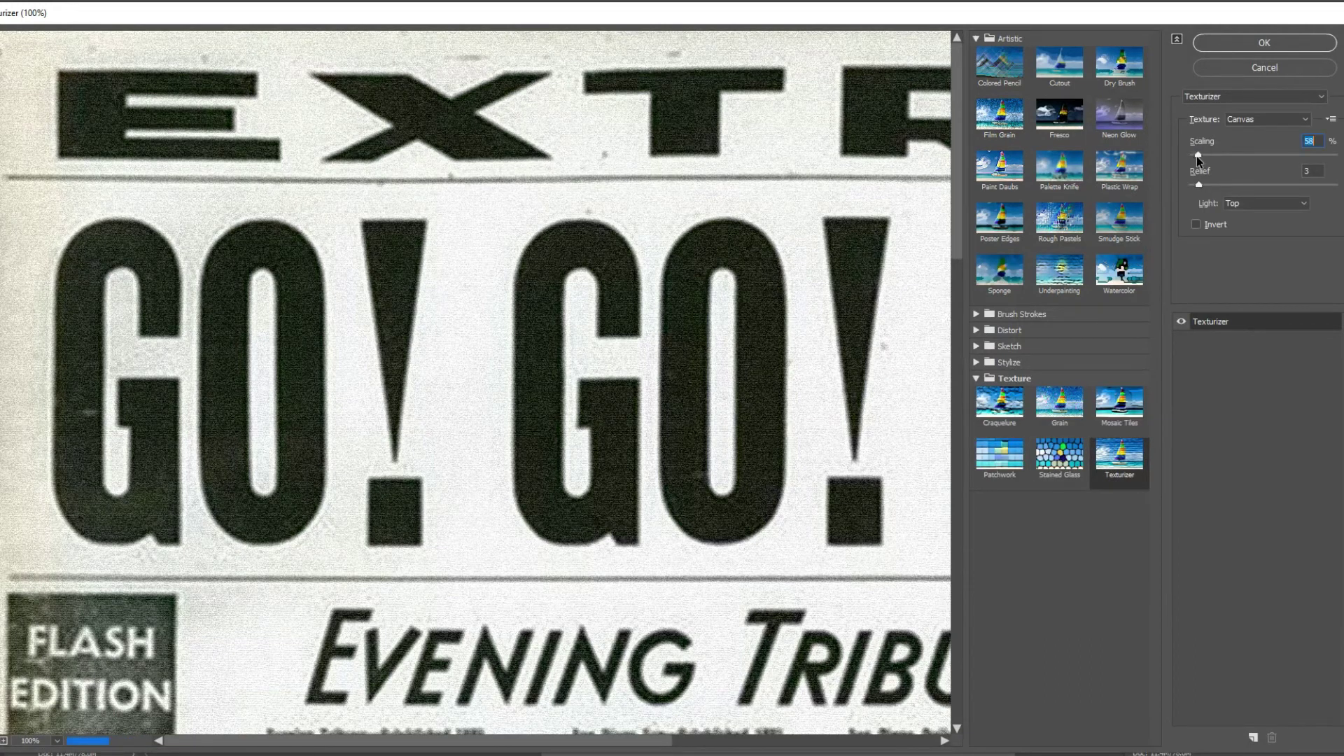
left_click_drag(1197, 156, 1293, 173)
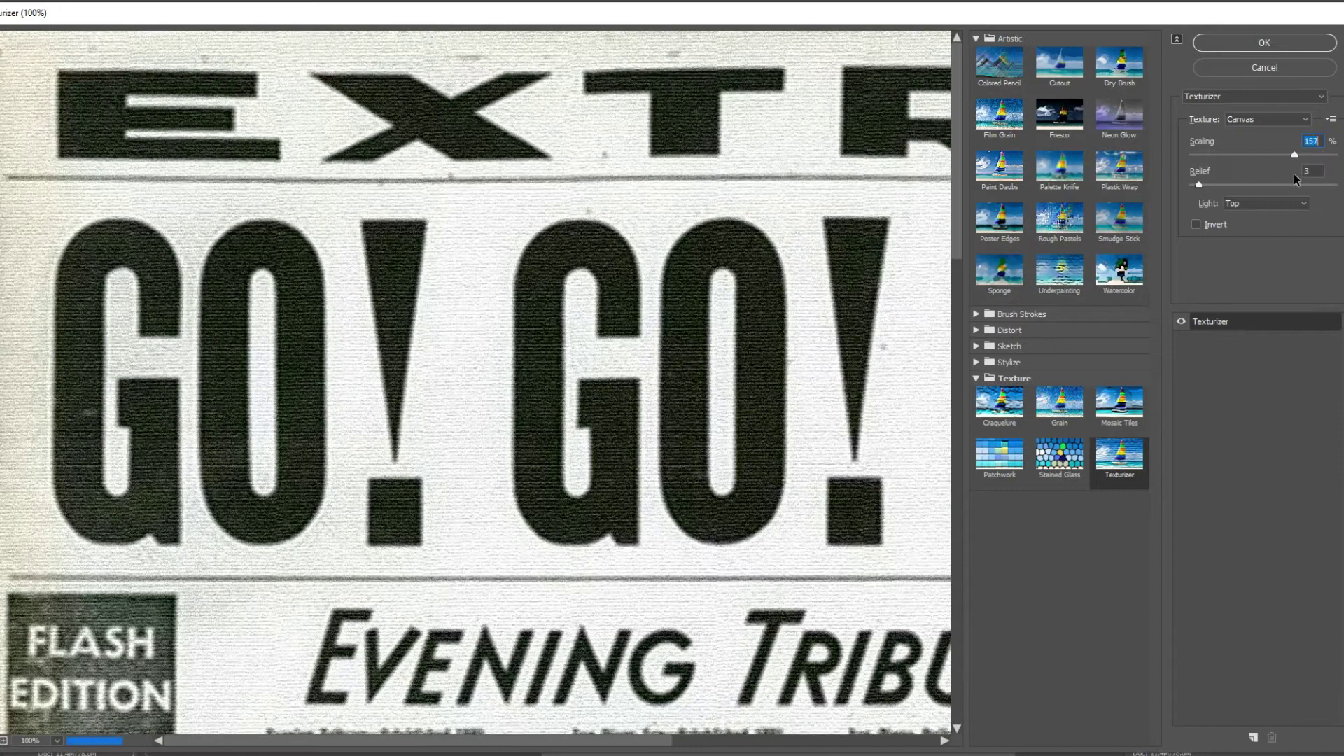
left_click_drag(1208, 183, 1214, 185)
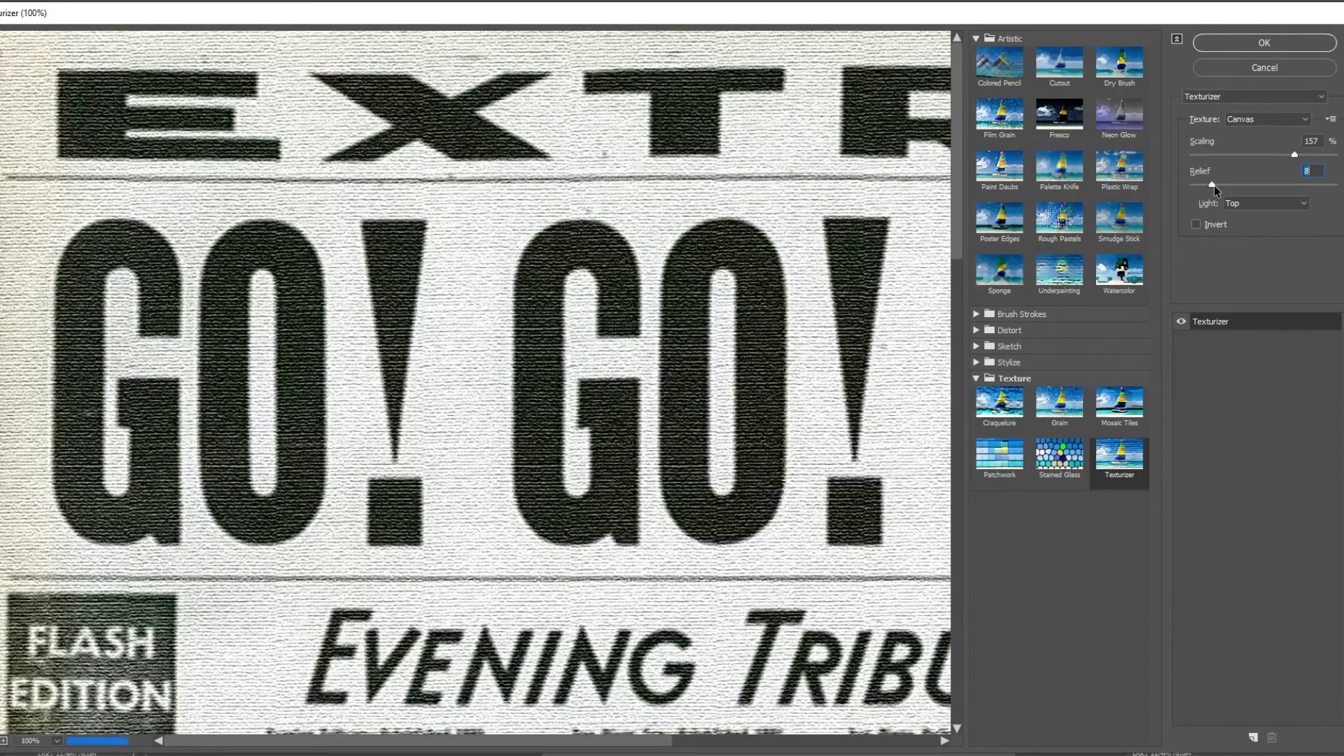
left_click(1212, 46)
scroll(789, 305, "down", 5)
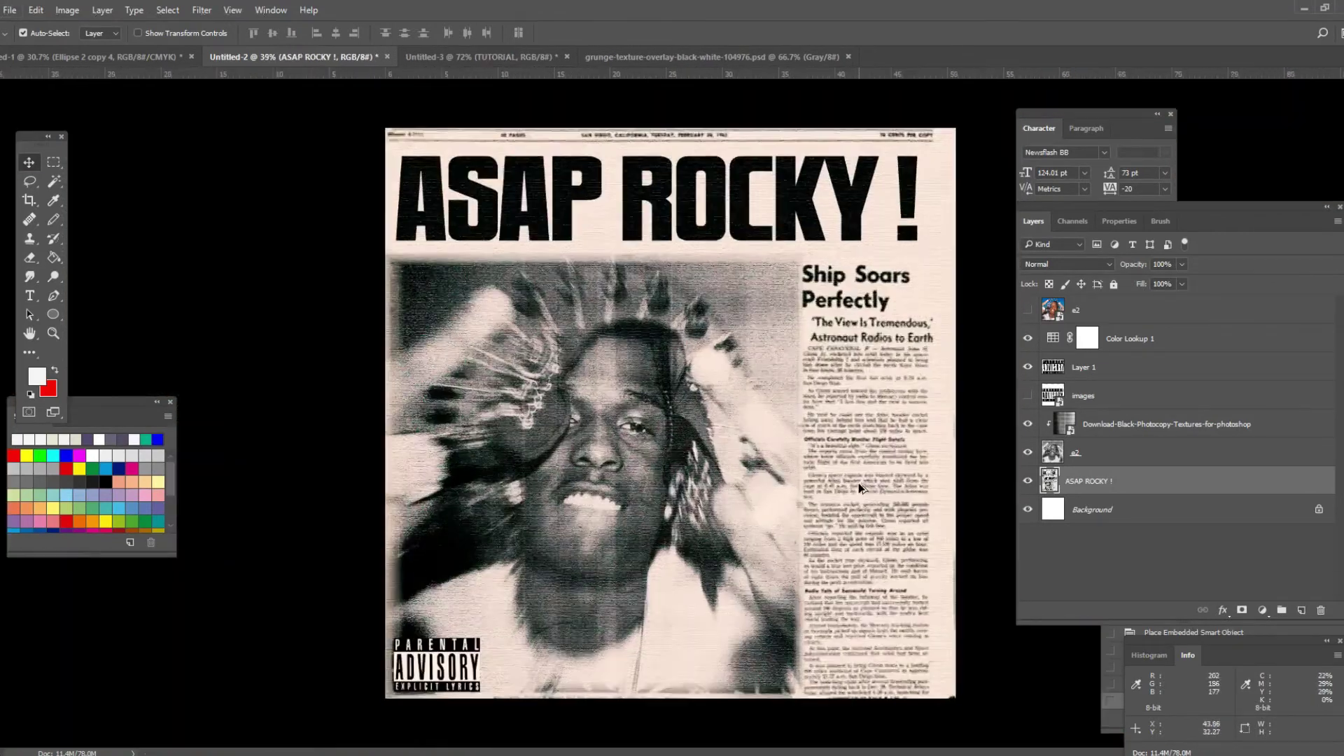
scroll(889, 505, "up", 3)
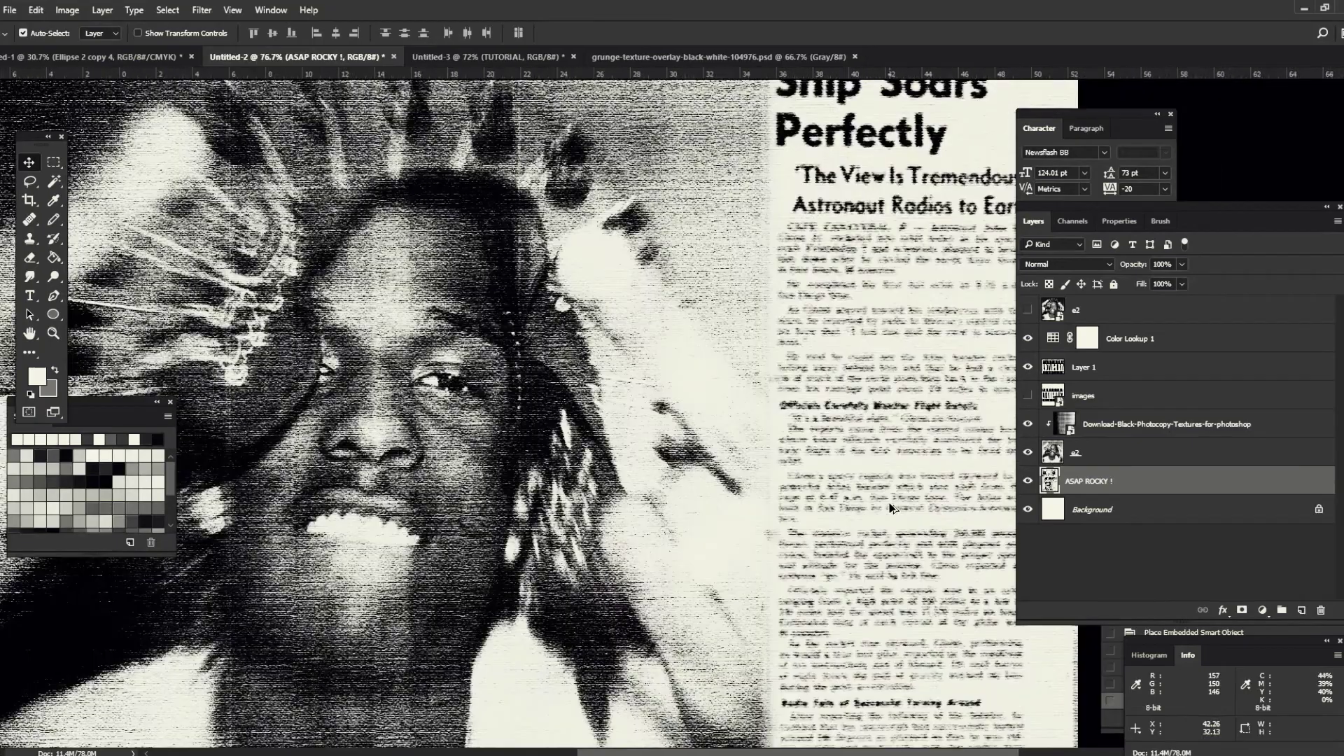